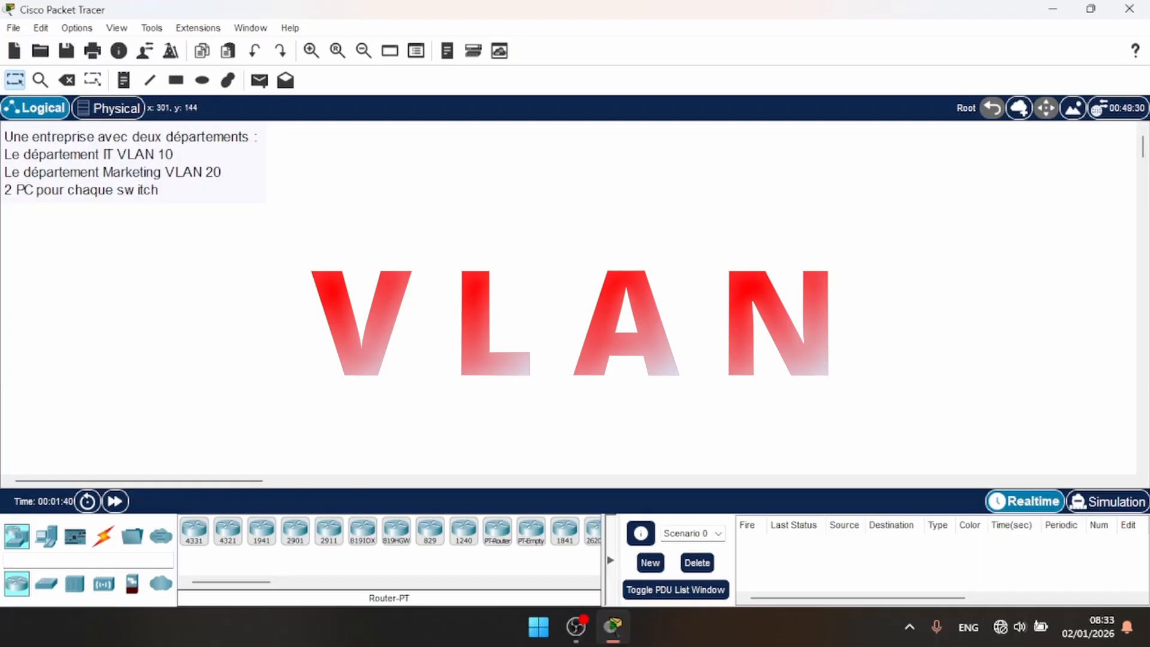
Place two 2960 switches side by side in the workspace, with a wide gap between them.
click(55, 591)
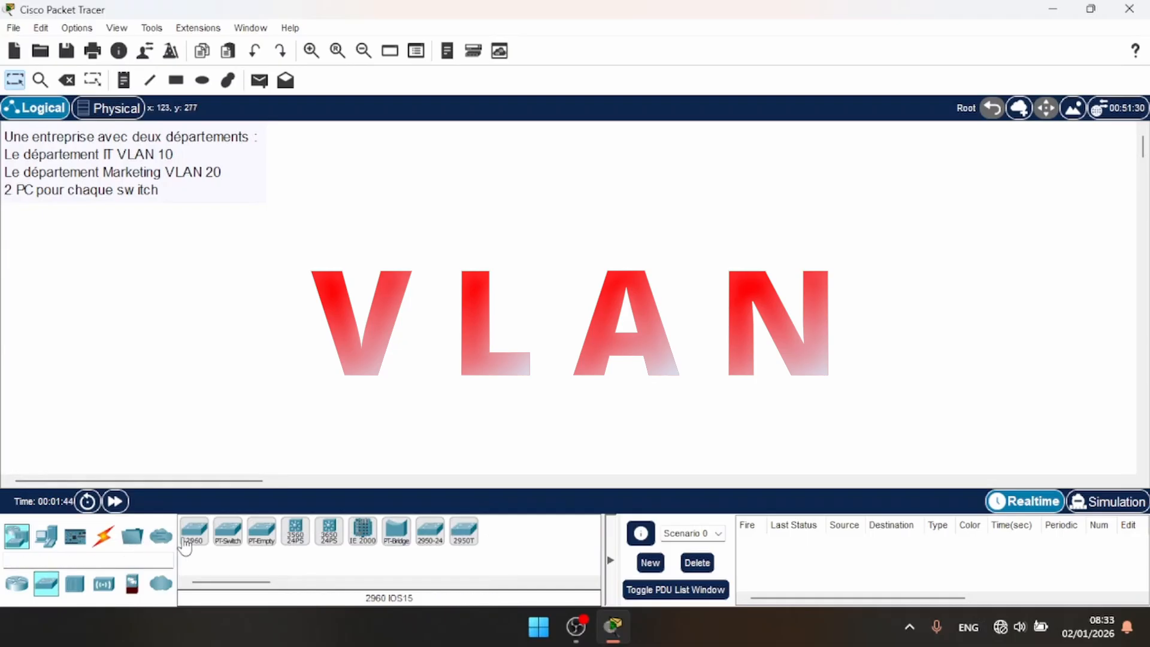
drag(186, 546, 187, 545)
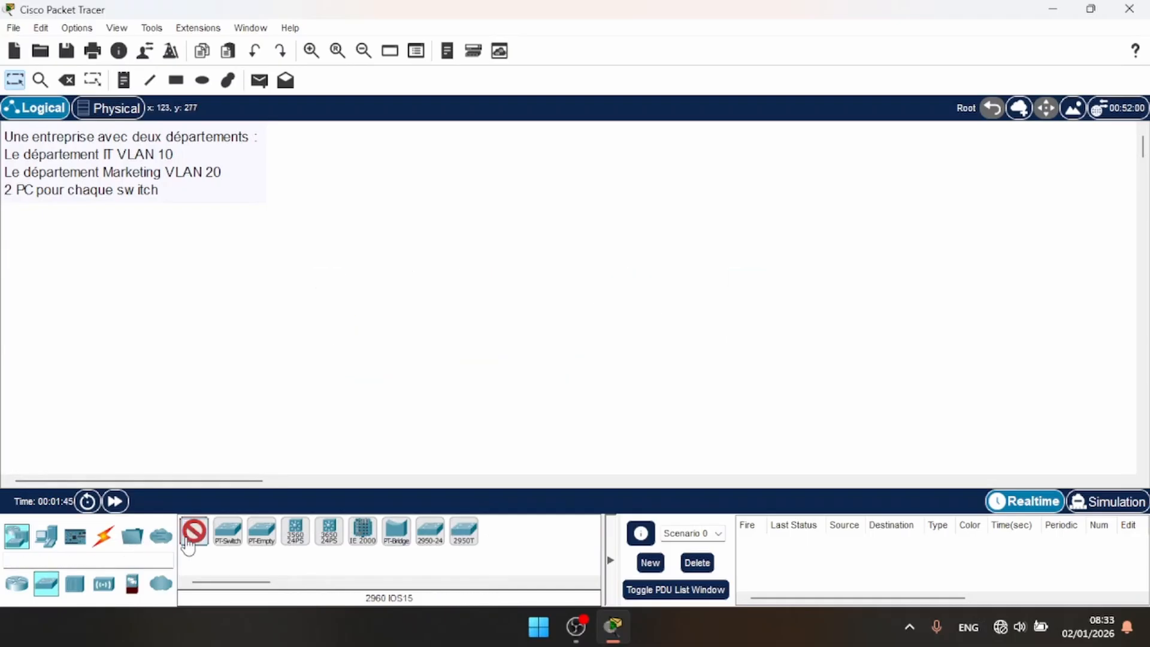
click(322, 230)
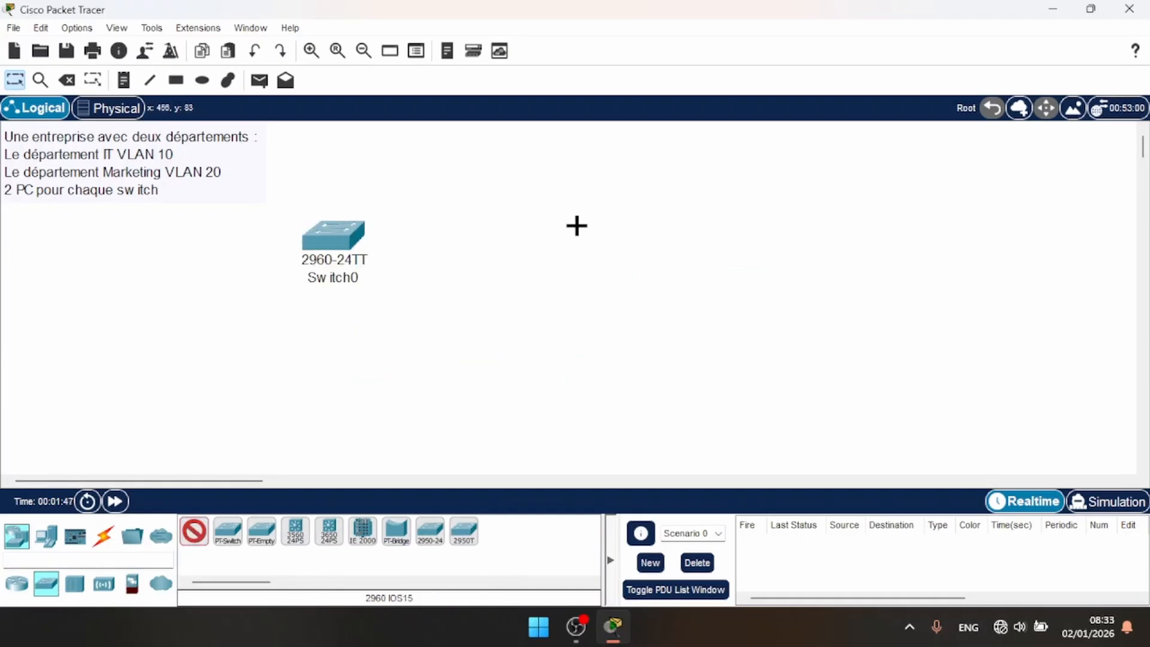
click(774, 243)
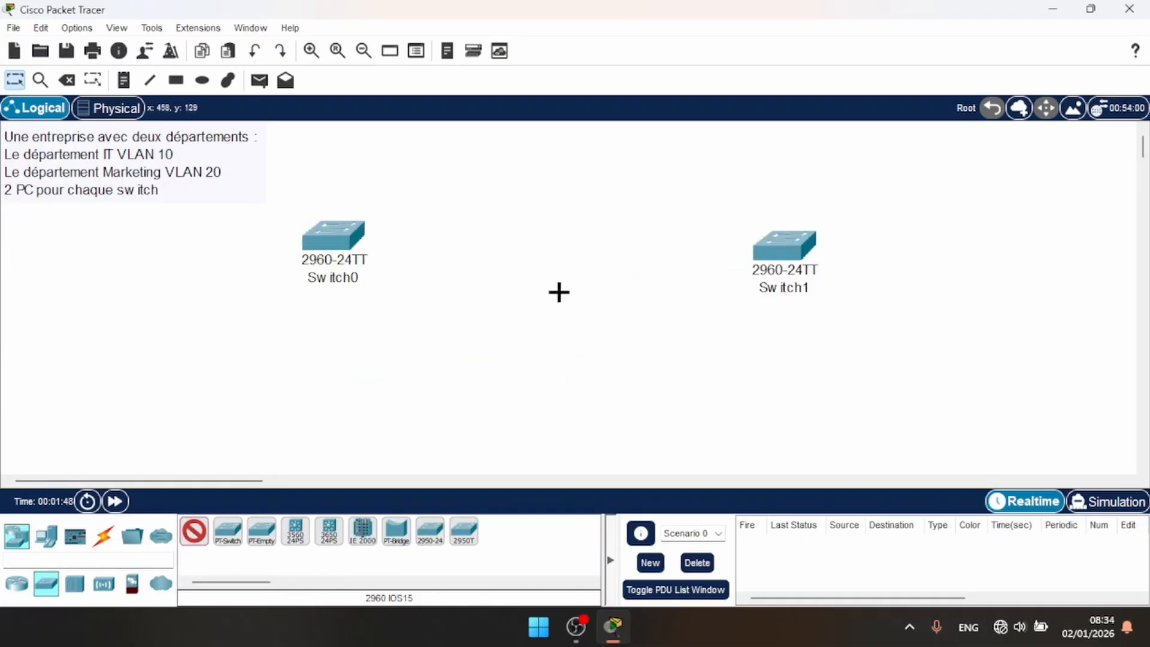
Add four PCs to the workspace, two below each switch.
click(45, 548)
click(194, 531)
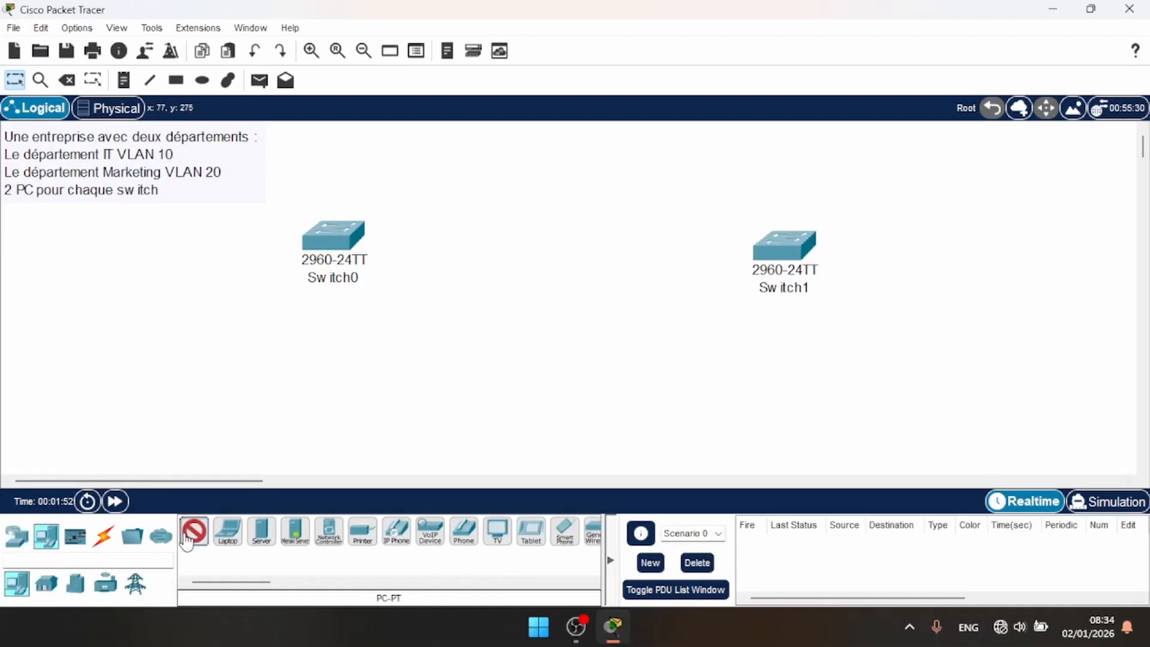
click(201, 408)
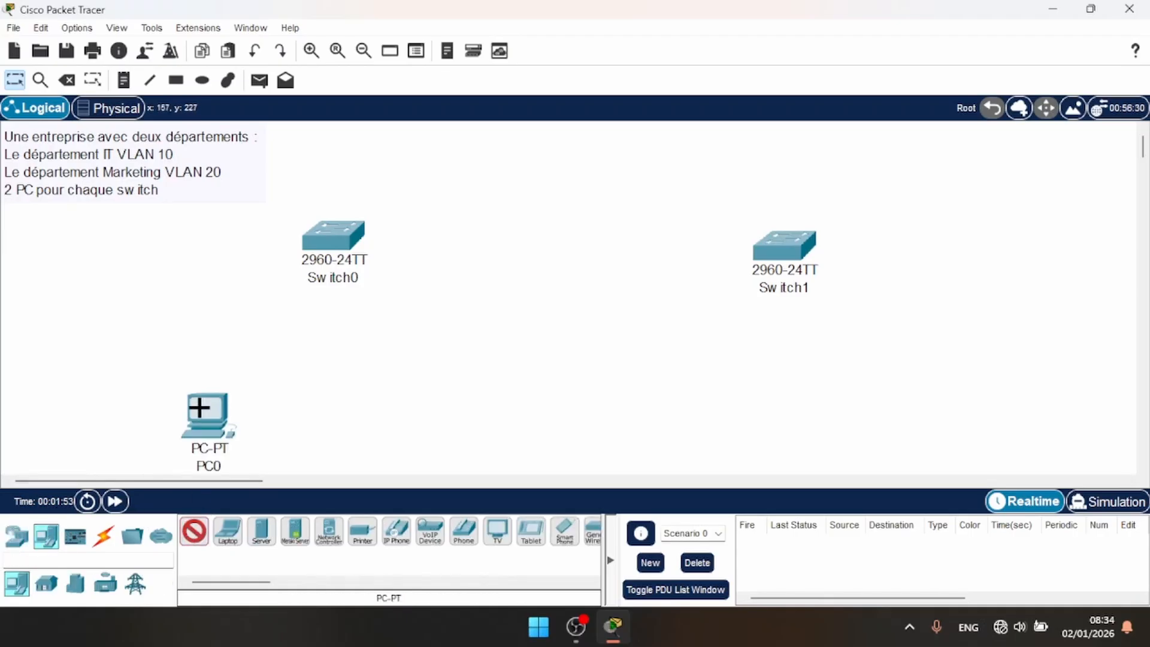
click(414, 411)
click(677, 397)
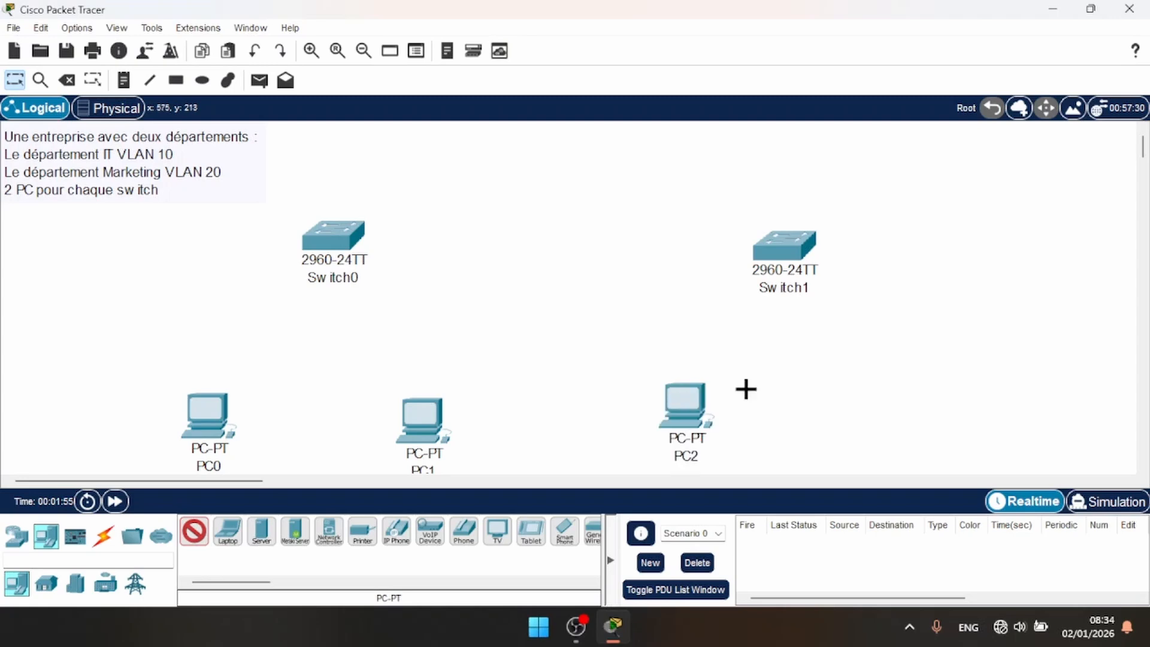
click(899, 391)
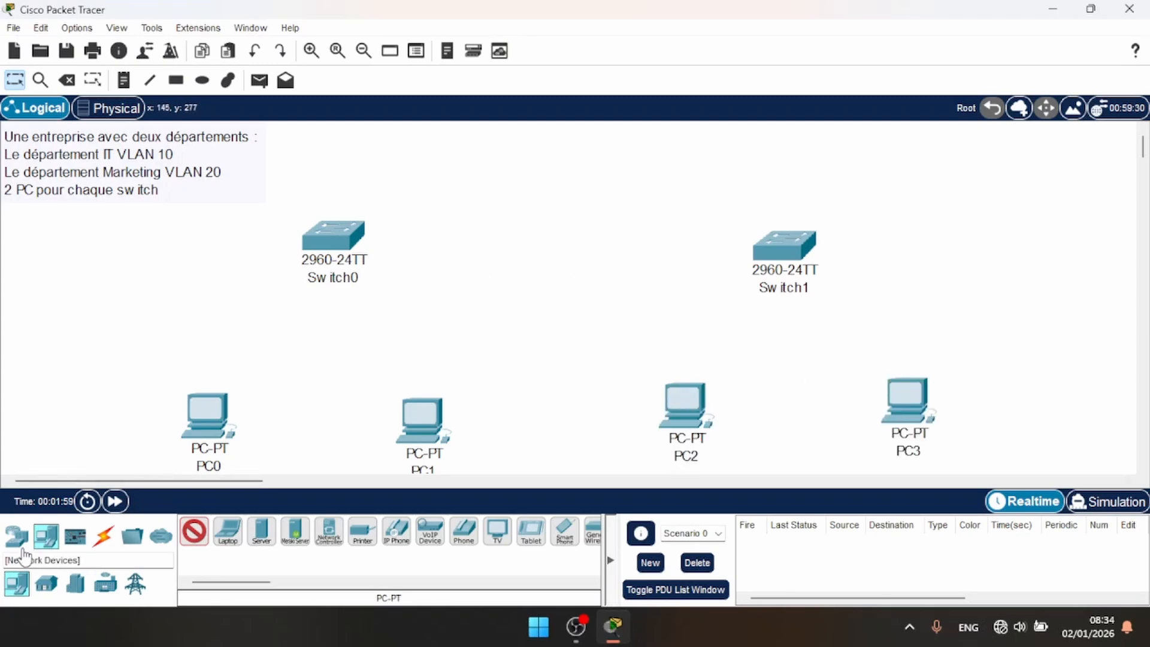
click(191, 541)
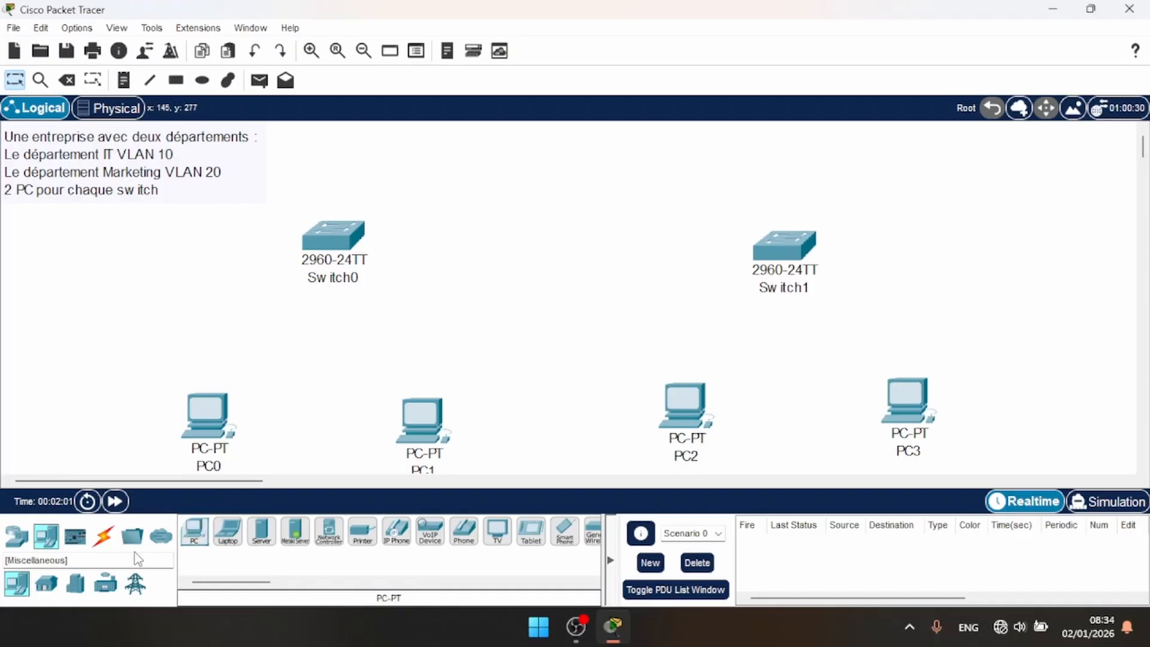
Connect Switch0's FastEthernet0/1 to PC0 and FastEthernet0/2 to PC1 with copper straight-through cables, using each PC's FastEthernet0 port.
click(104, 542)
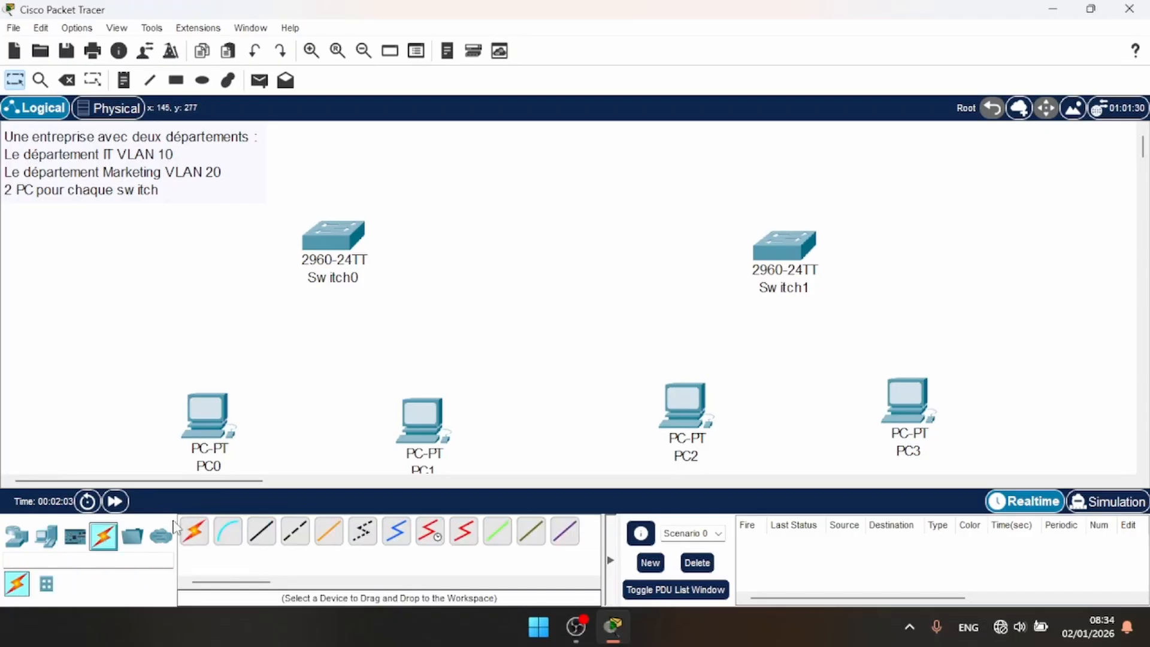
click(253, 542)
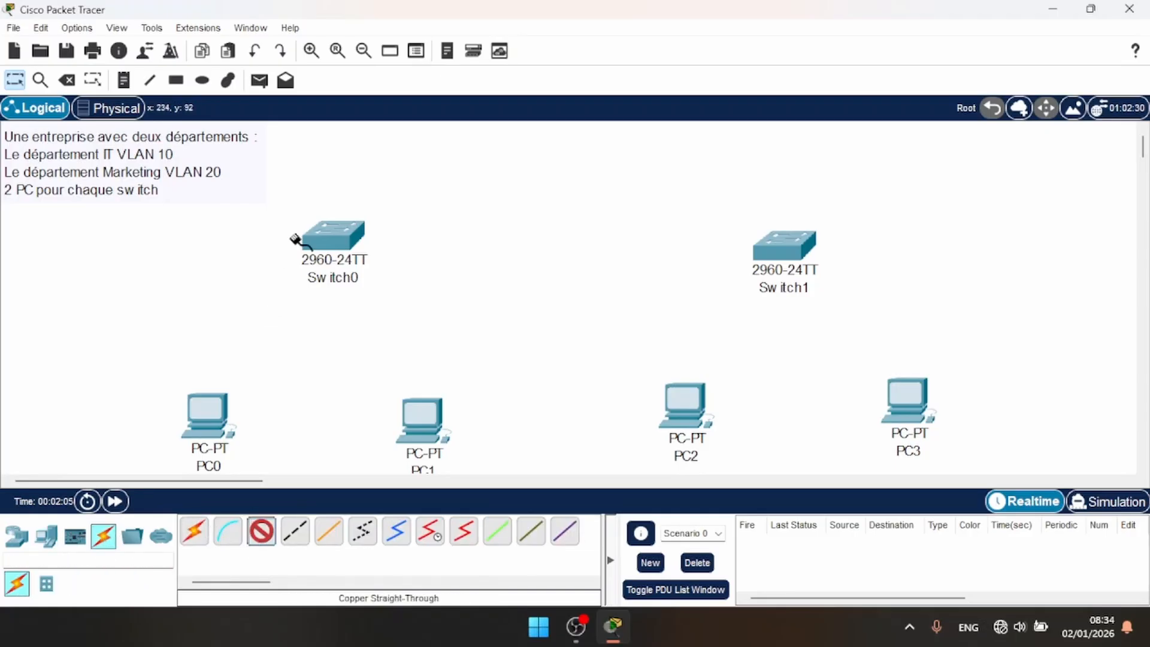
click(322, 235)
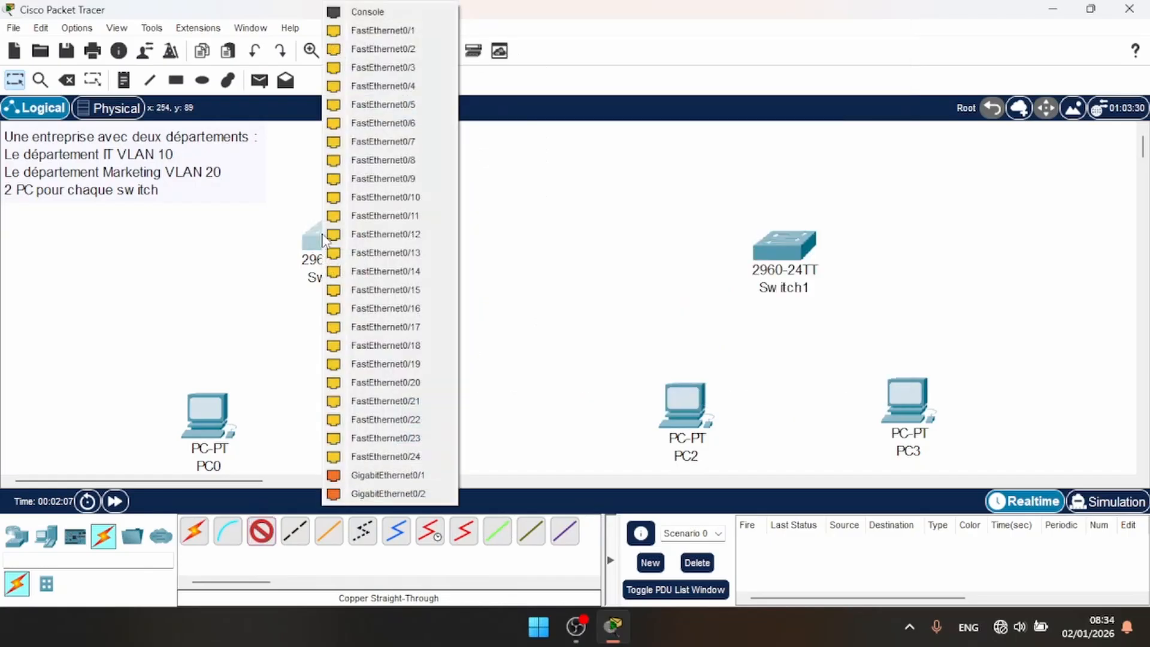
click(392, 31)
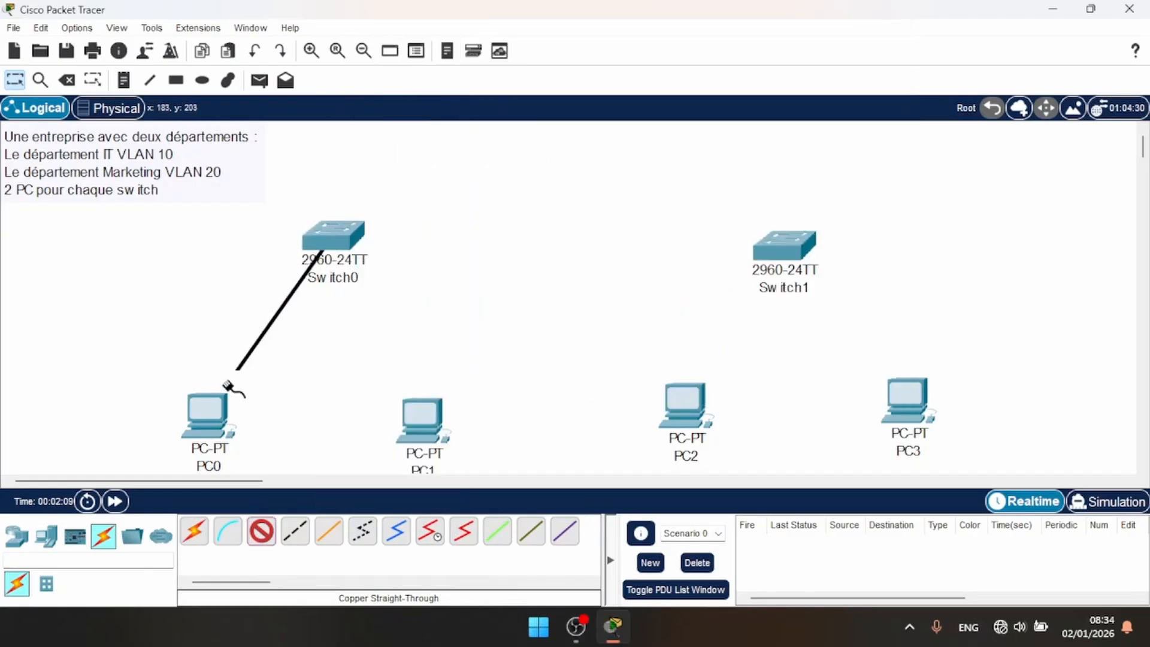
click(211, 429)
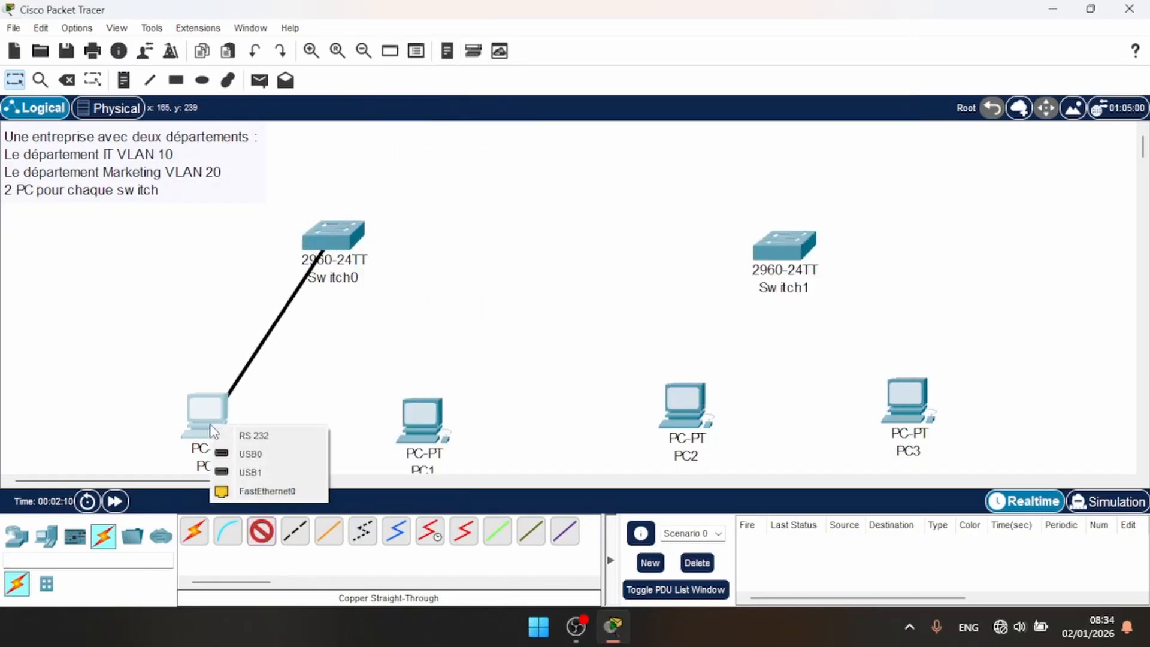
click(279, 492)
click(334, 235)
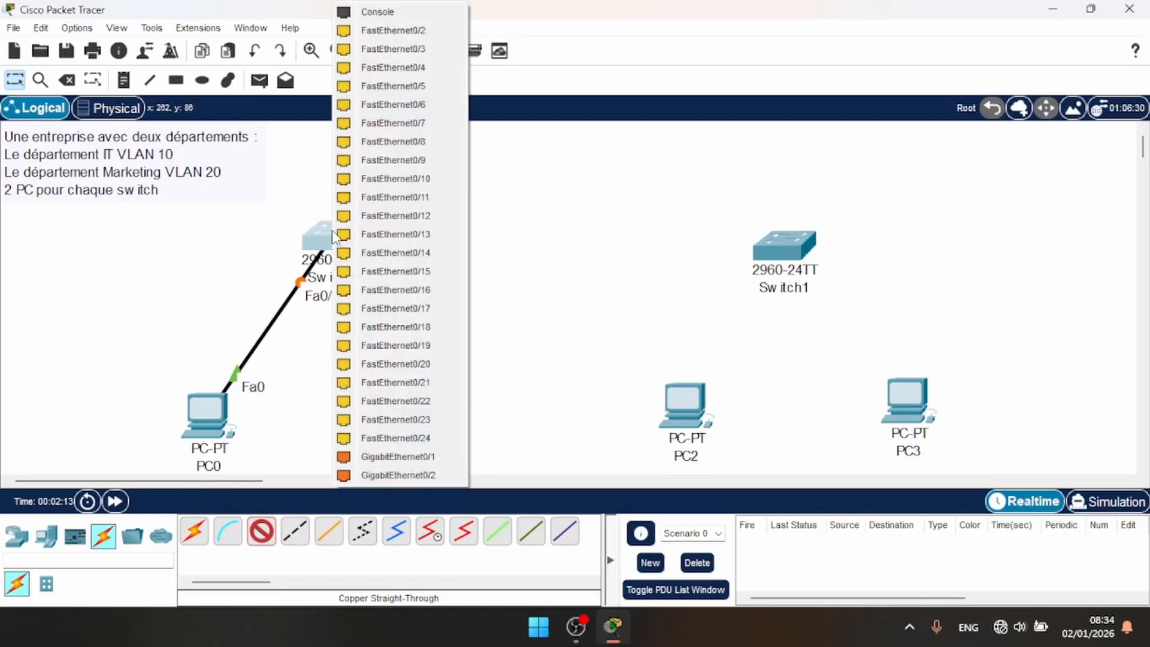
click(430, 33)
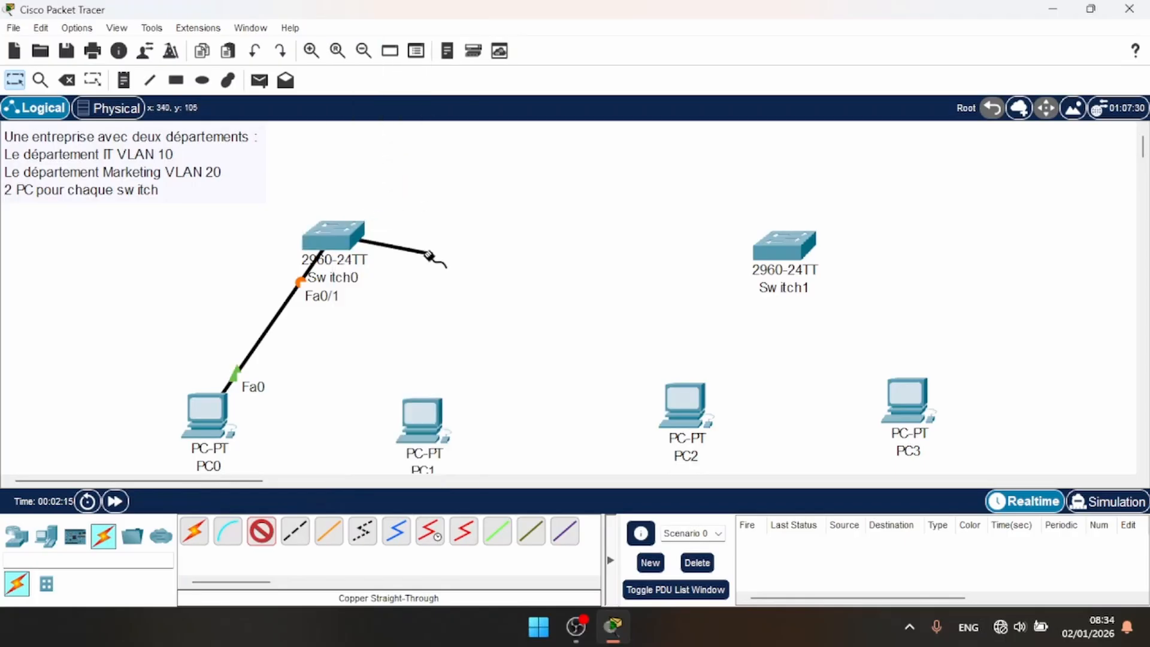
click(428, 422)
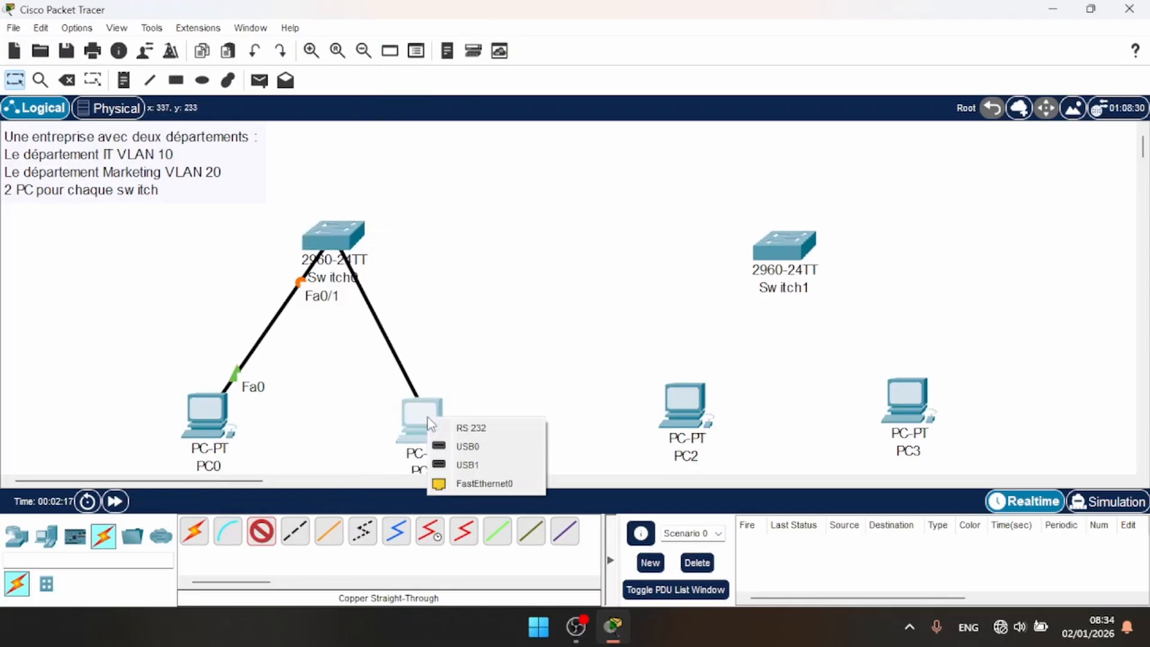
click(467, 484)
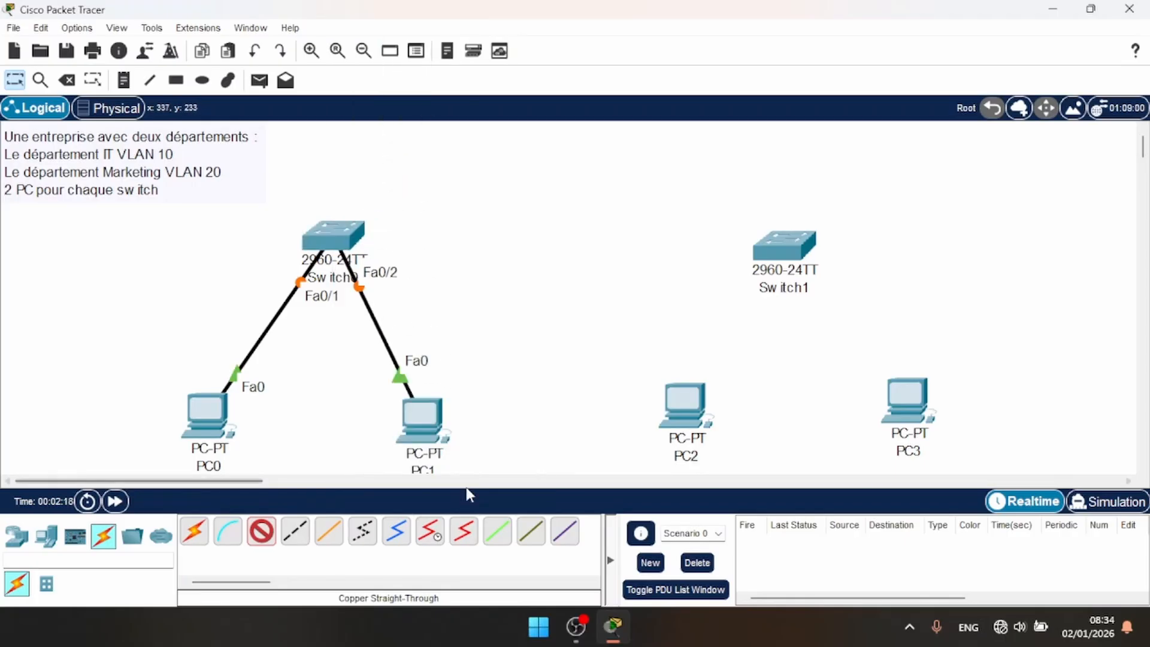
Connect Switch1's FastEthernet0/1 to PC2 and FastEthernet0/2 to PC3 with copper straight-through cables, using each PC's FastEthernet0 port.
click(779, 247)
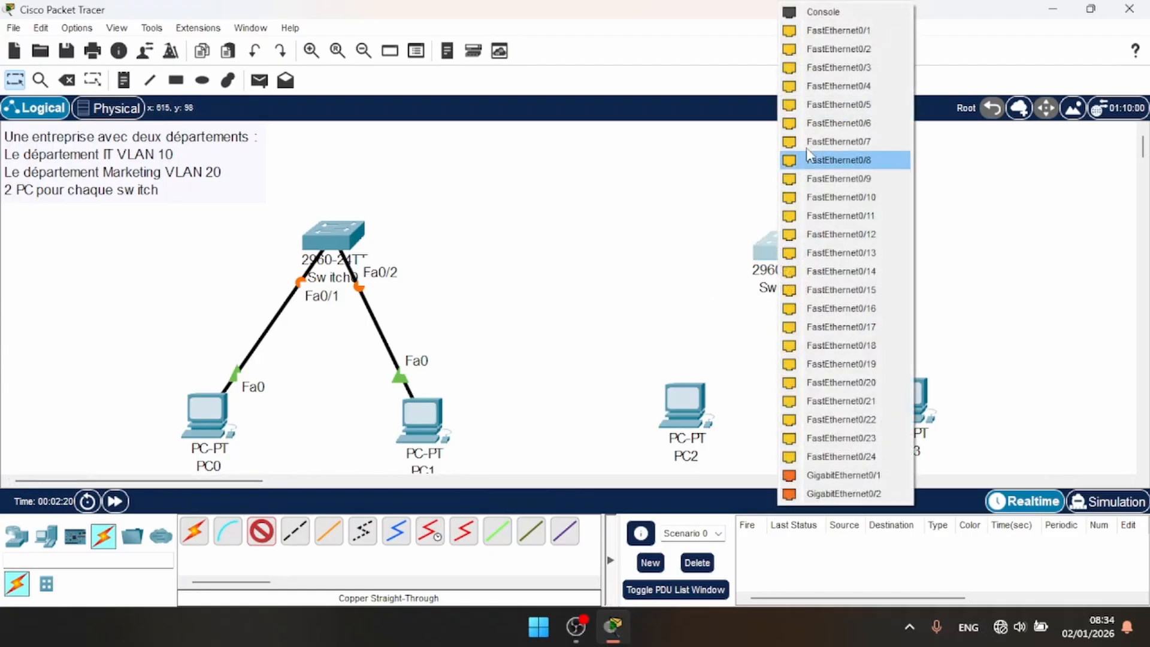
click(834, 31)
click(687, 397)
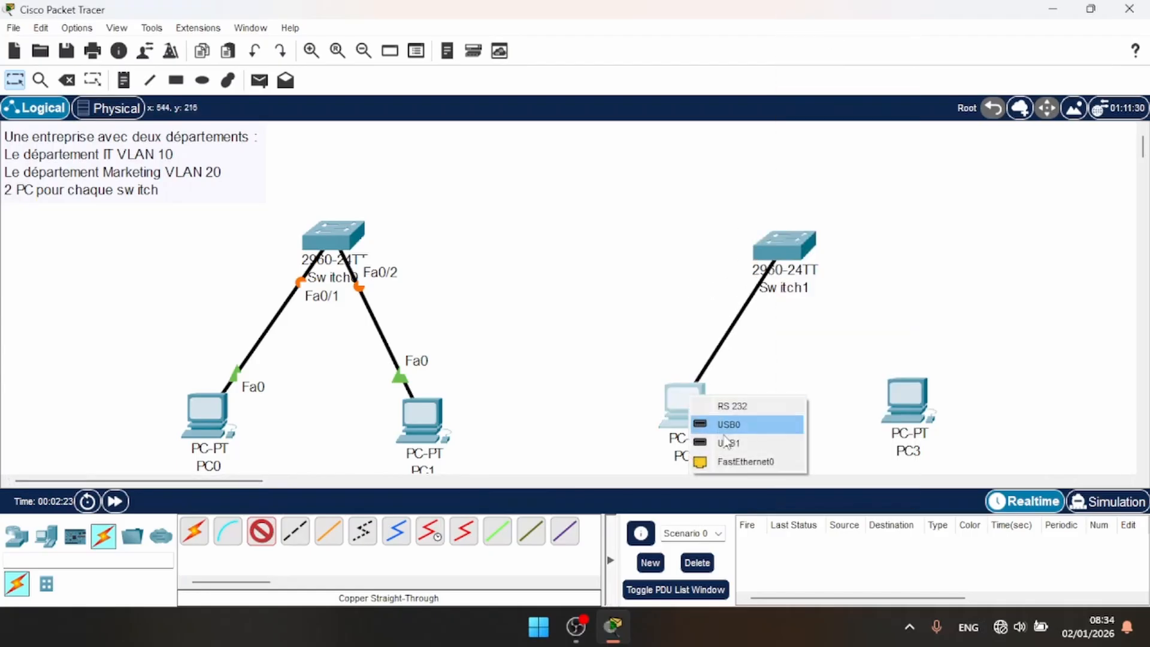
click(745, 462)
click(910, 399)
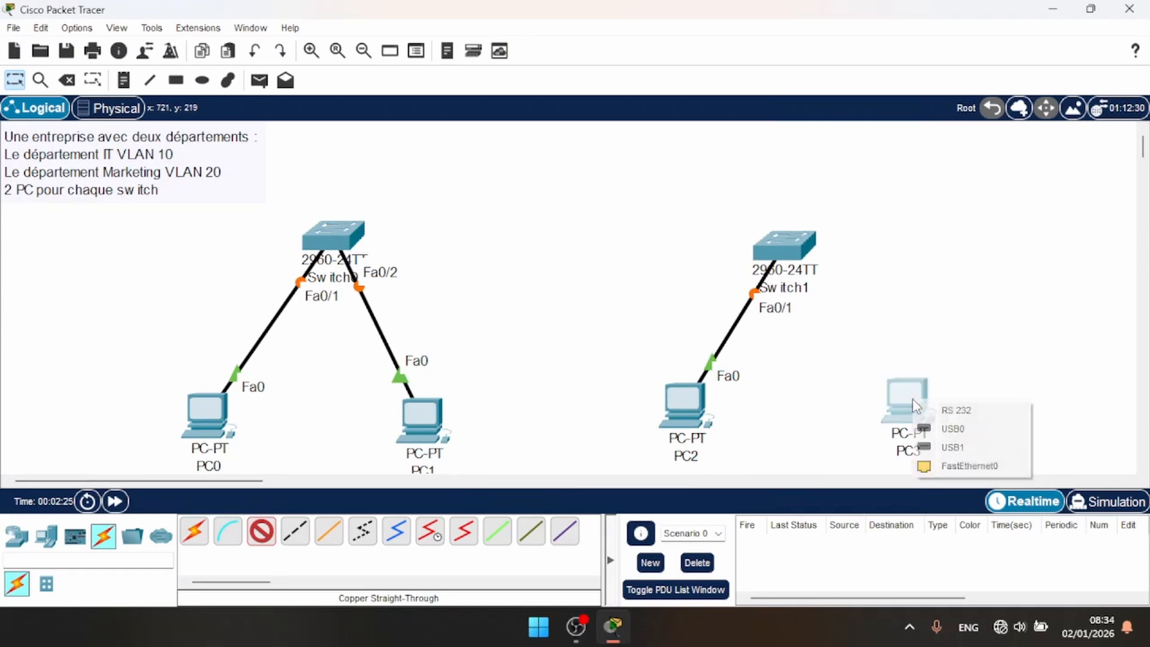
click(955, 465)
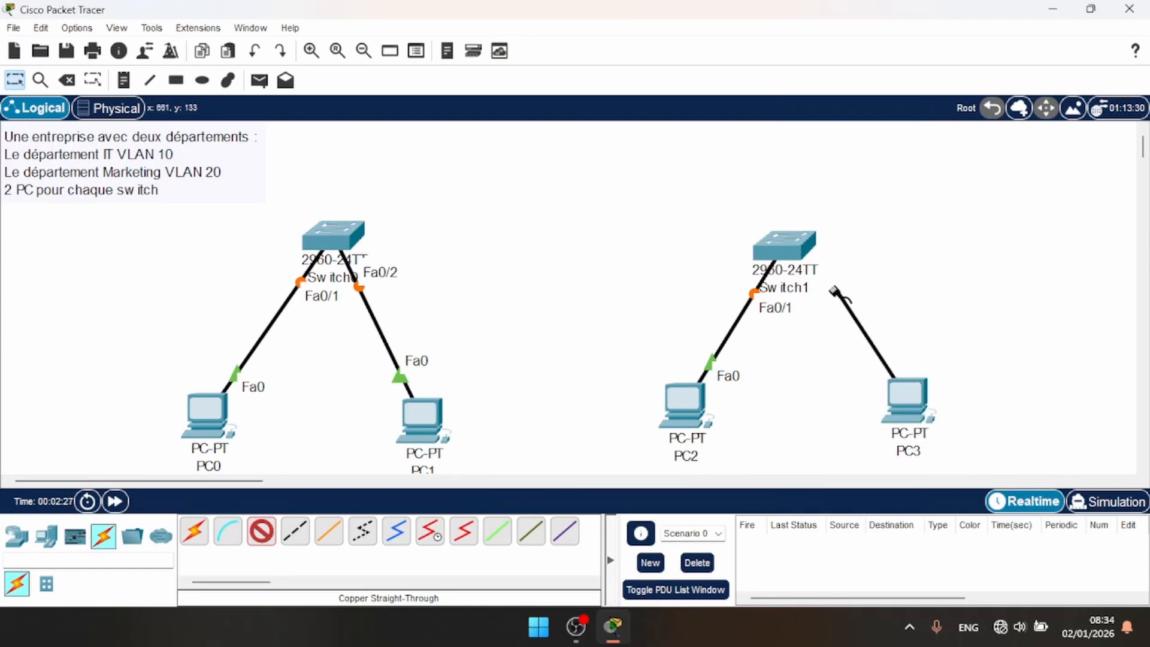
click(783, 245)
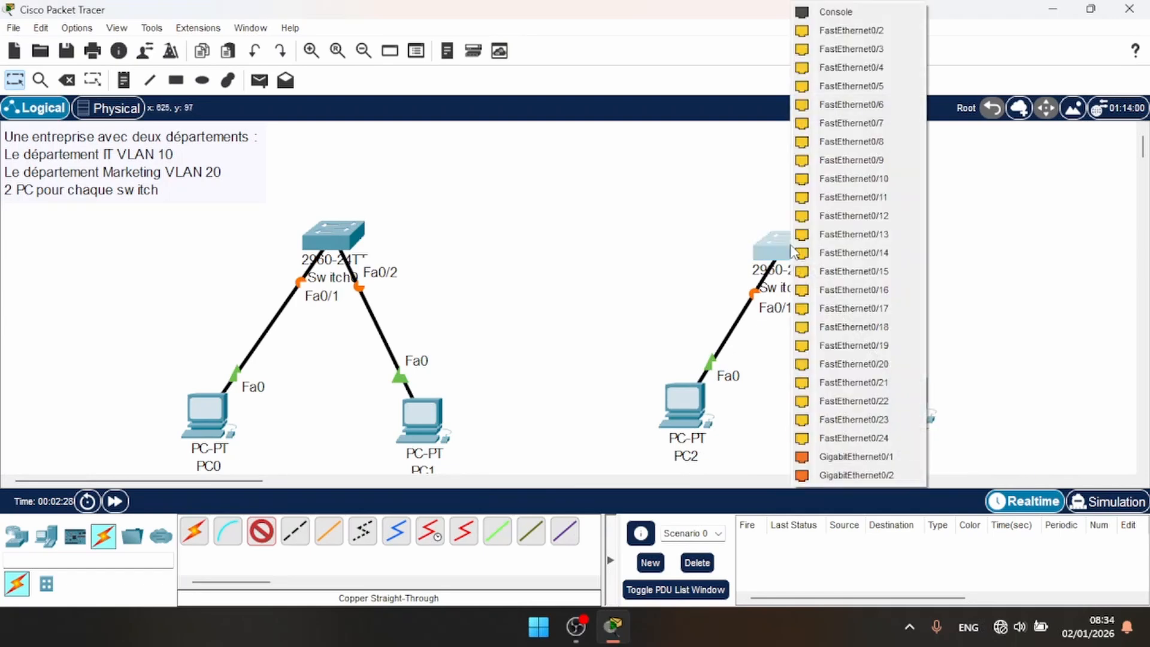
click(854, 33)
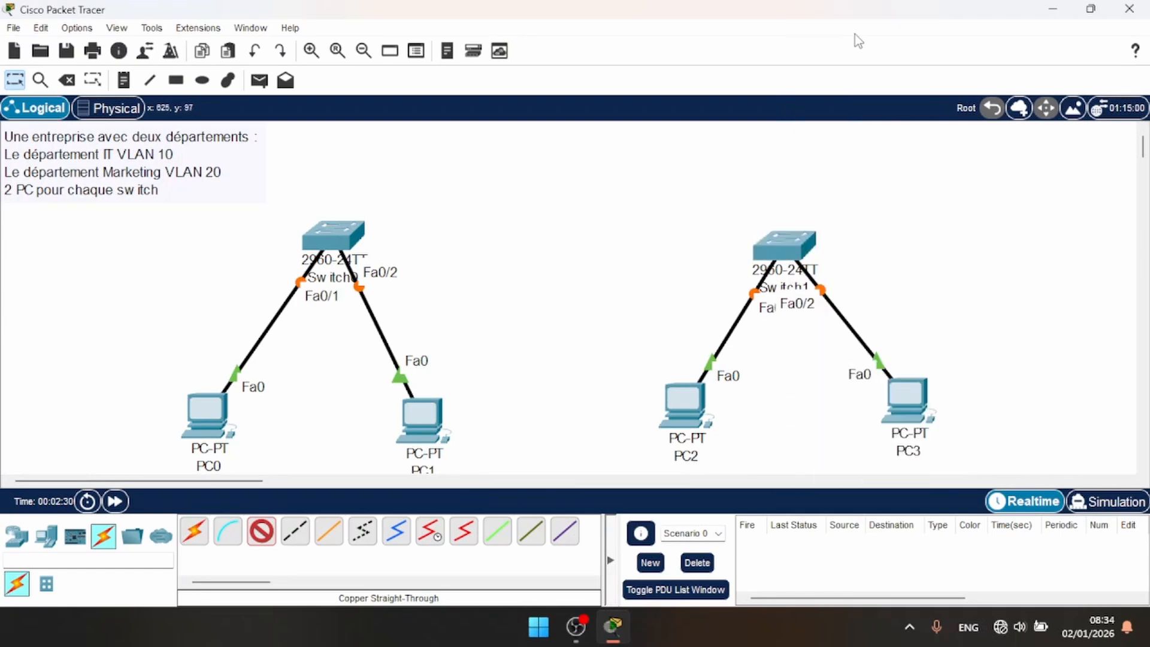
Link the two switches through their GigabitEthernet0/1 ports with a copper straight-through cable.
click(773, 248)
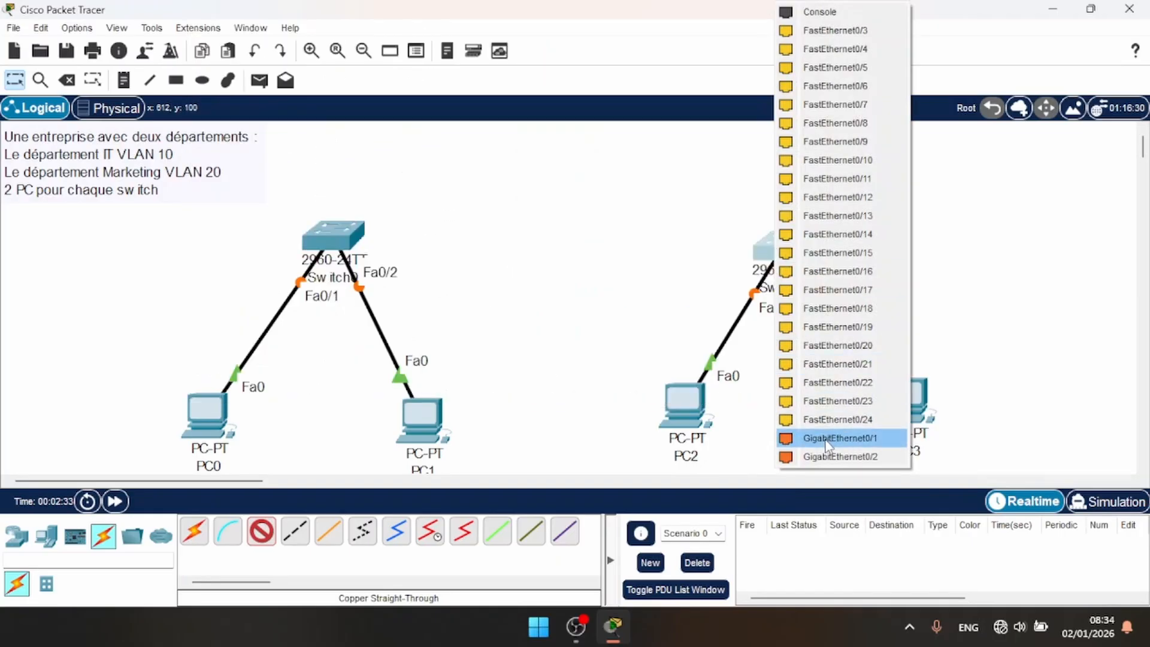
click(826, 443)
click(336, 240)
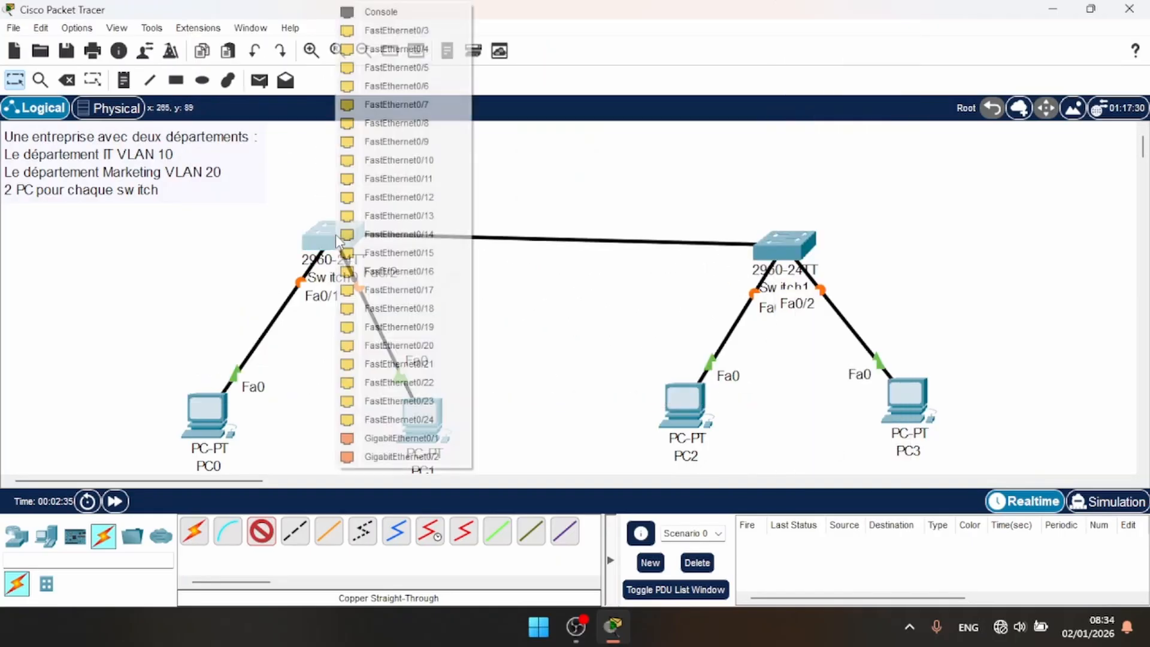
click(418, 438)
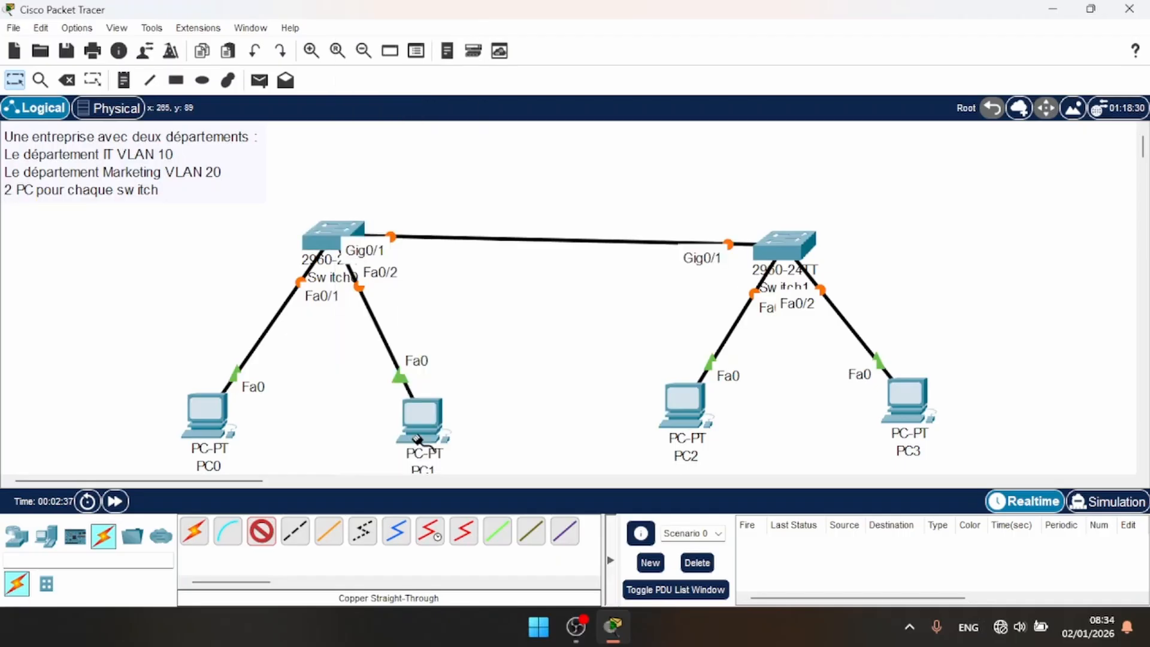
Tidy the topology by moving both switches slightly up and nudging the four PCs so all their labels fit in view.
click(15, 80)
drag(323, 231, 310, 201)
drag(782, 243, 790, 211)
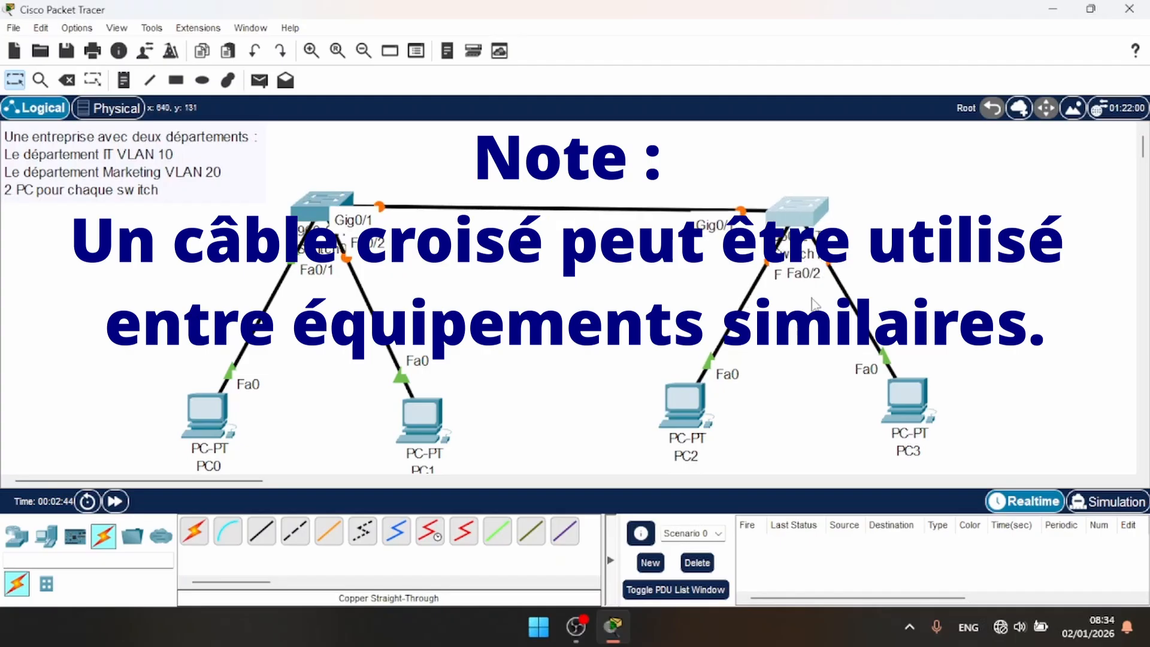
drag(918, 417, 932, 410)
drag(689, 419, 698, 422)
drag(428, 418, 429, 410)
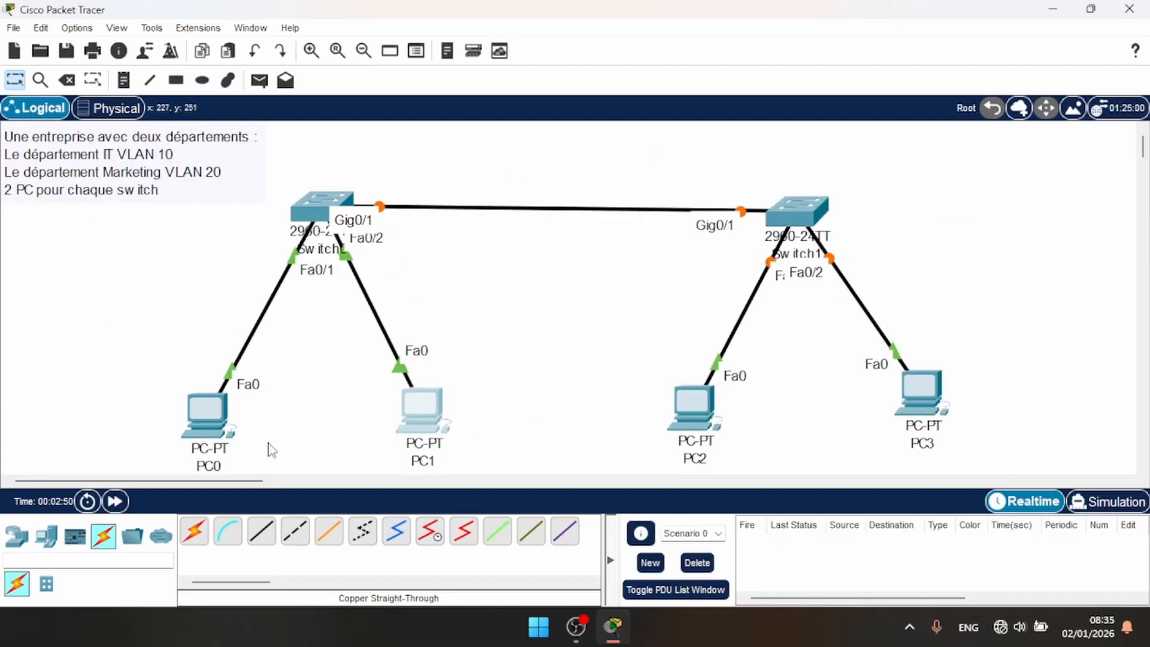
click(204, 415)
drag(201, 415, 202, 406)
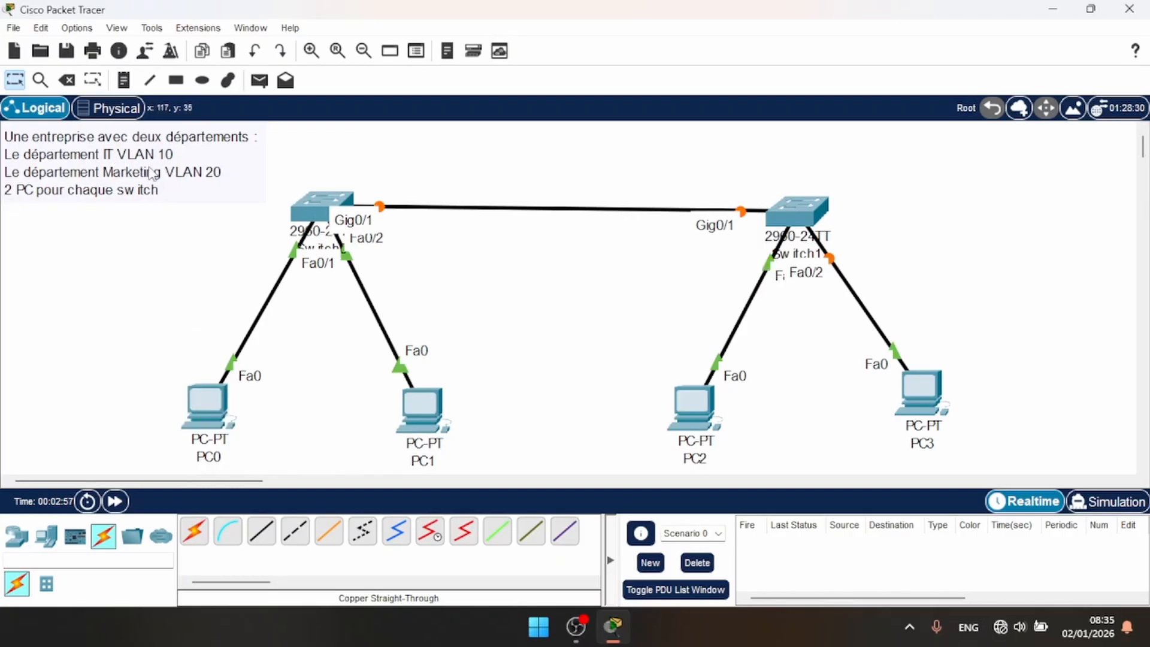
Rename PC0 as VLAN 10 and PC1 as VLAN 20.
click(208, 458)
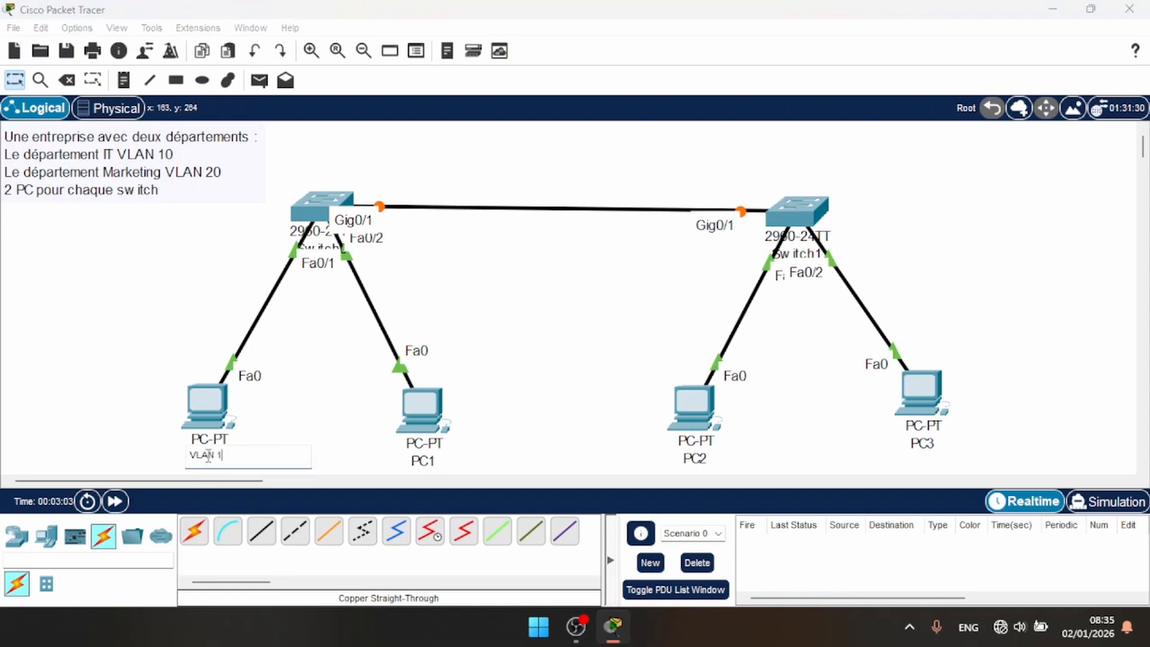
click(422, 461)
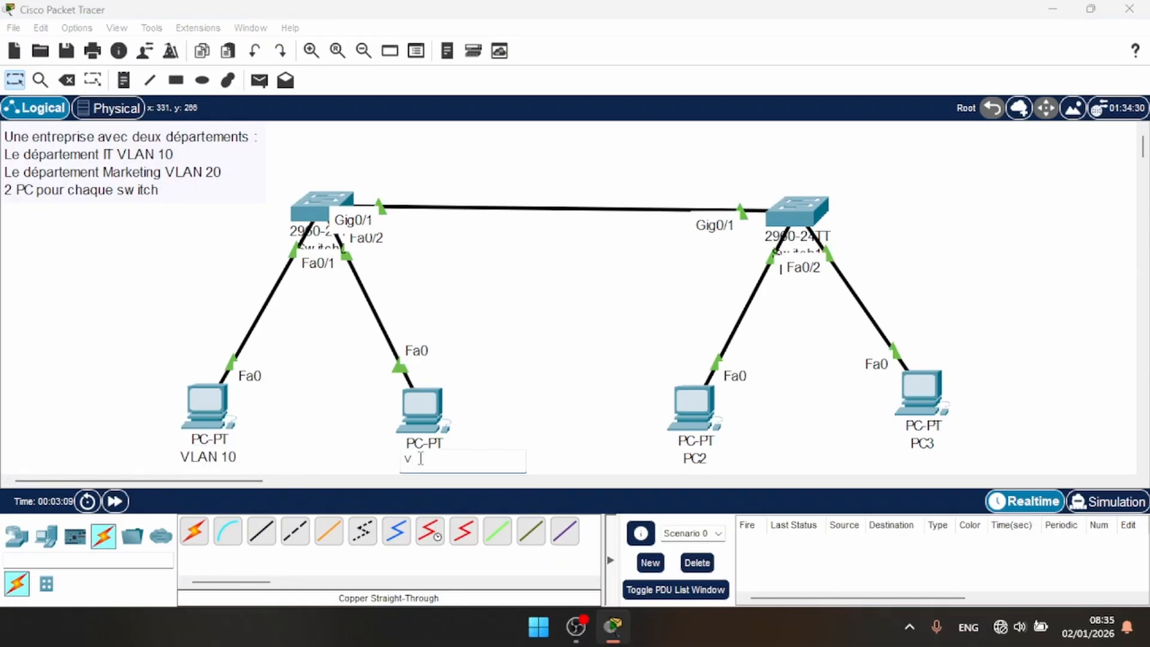
key(ctrl+a)
key(ctrl+c)
Try to rename PC2 as VLAN 10.
click(696, 458)
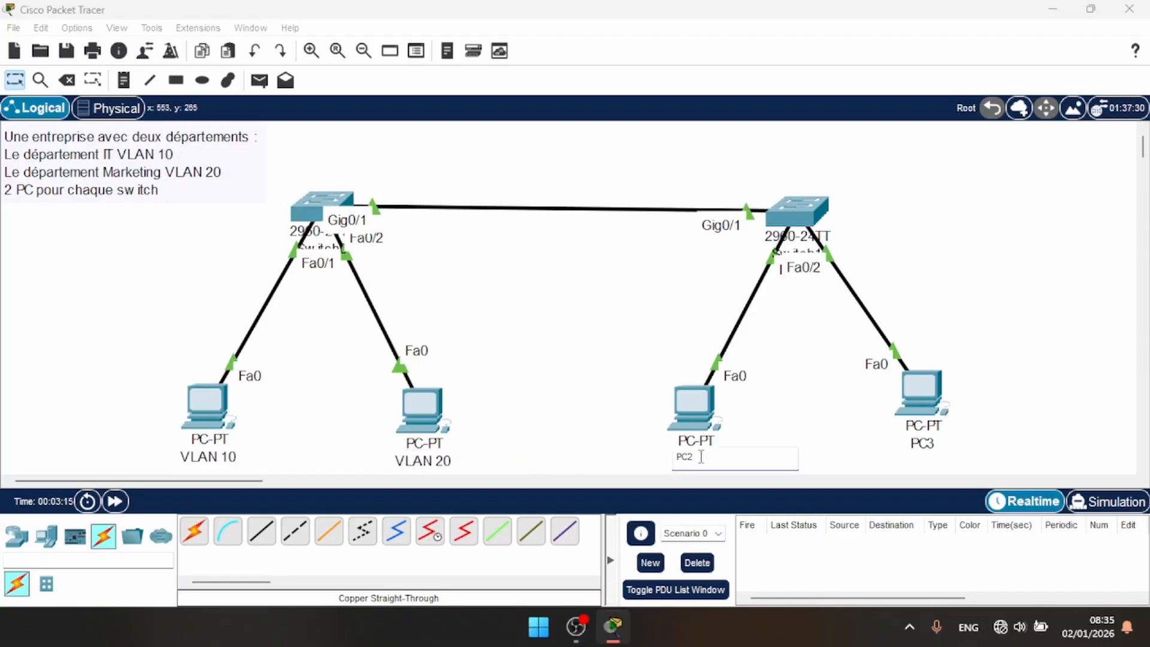
double_click(701, 456)
text(VLAN 20)
click(933, 450)
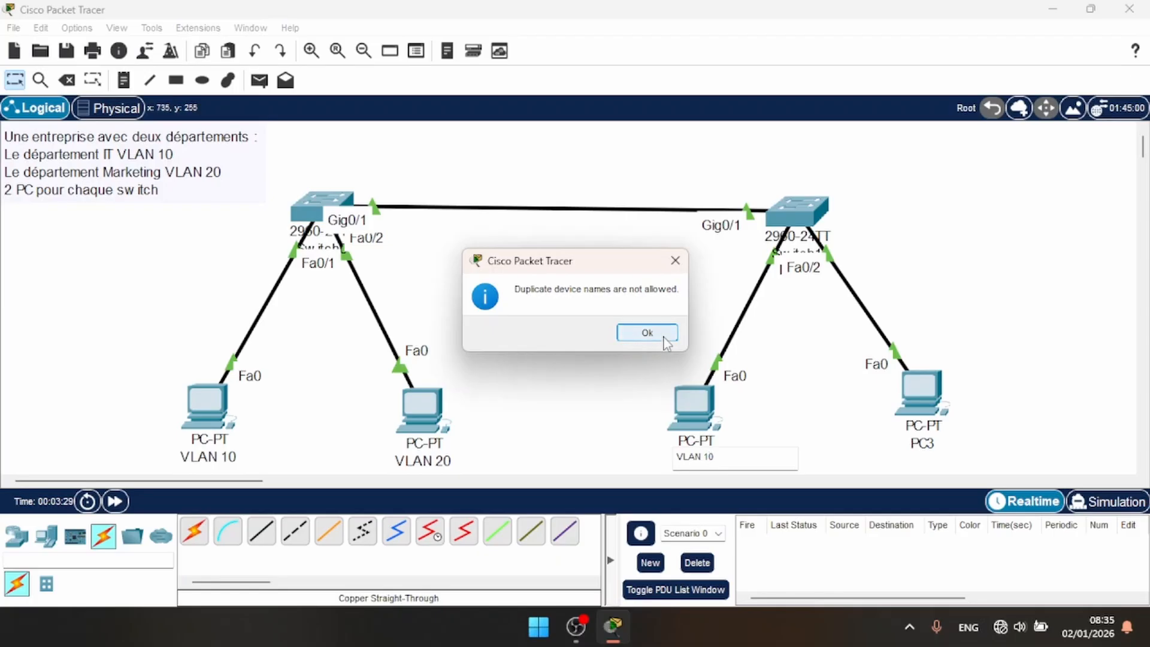
click(674, 260)
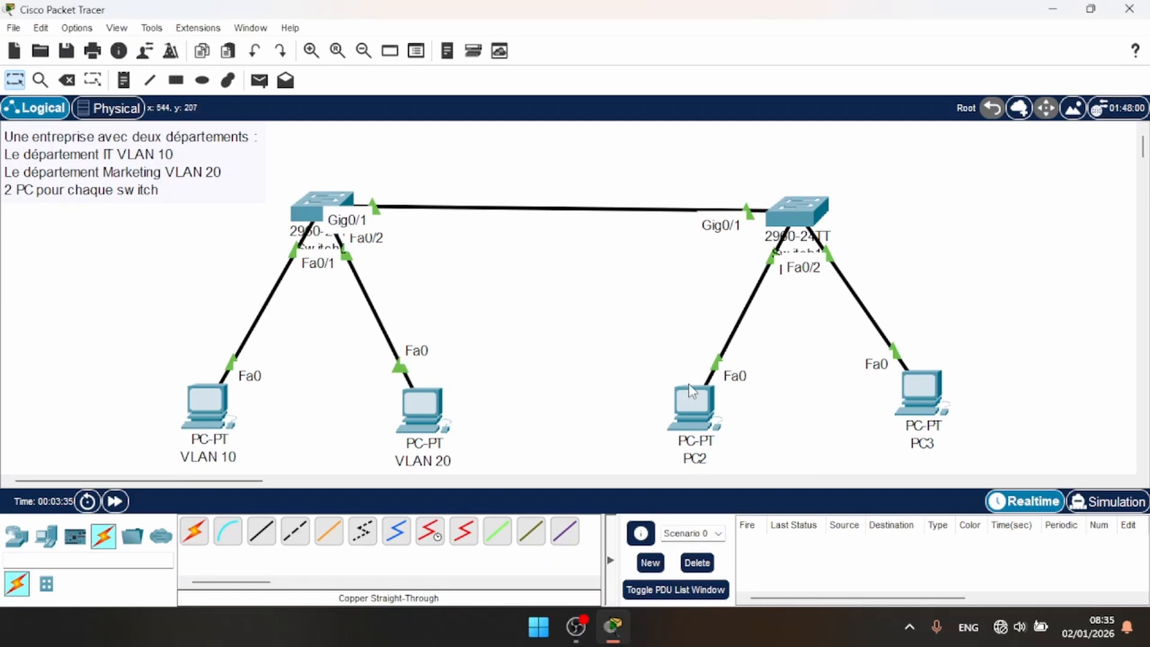
Move PC2 slightly up and add text notes reading VLAN 10 below PC2 and VLAN 20 below PC3.
drag(692, 408, 696, 390)
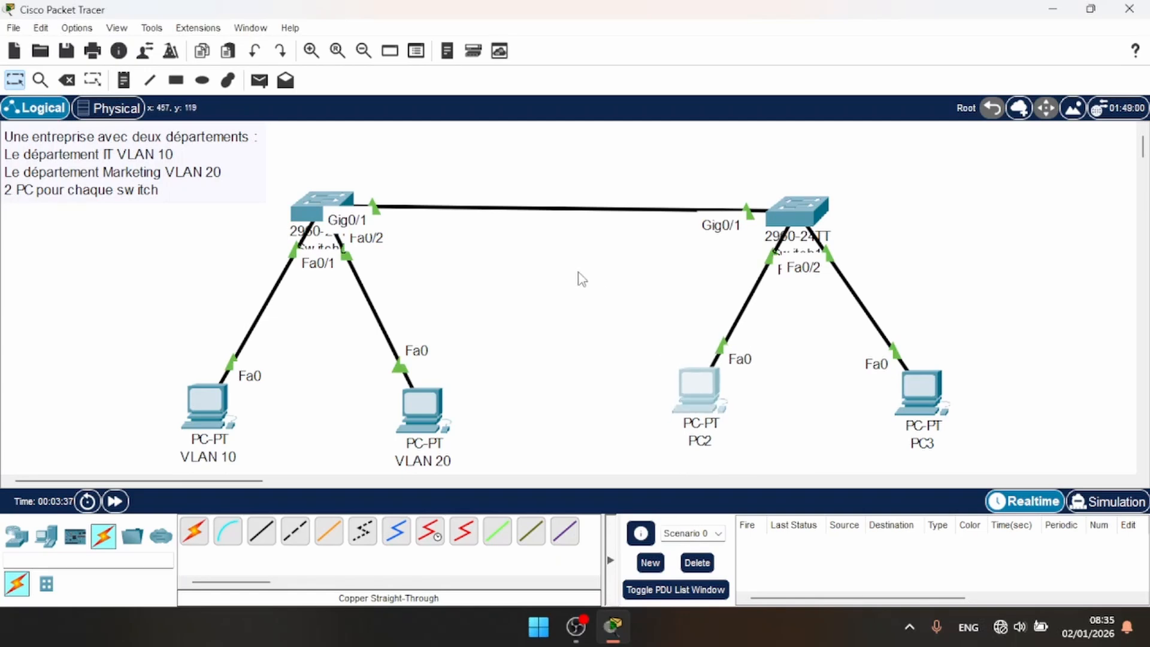
click(124, 80)
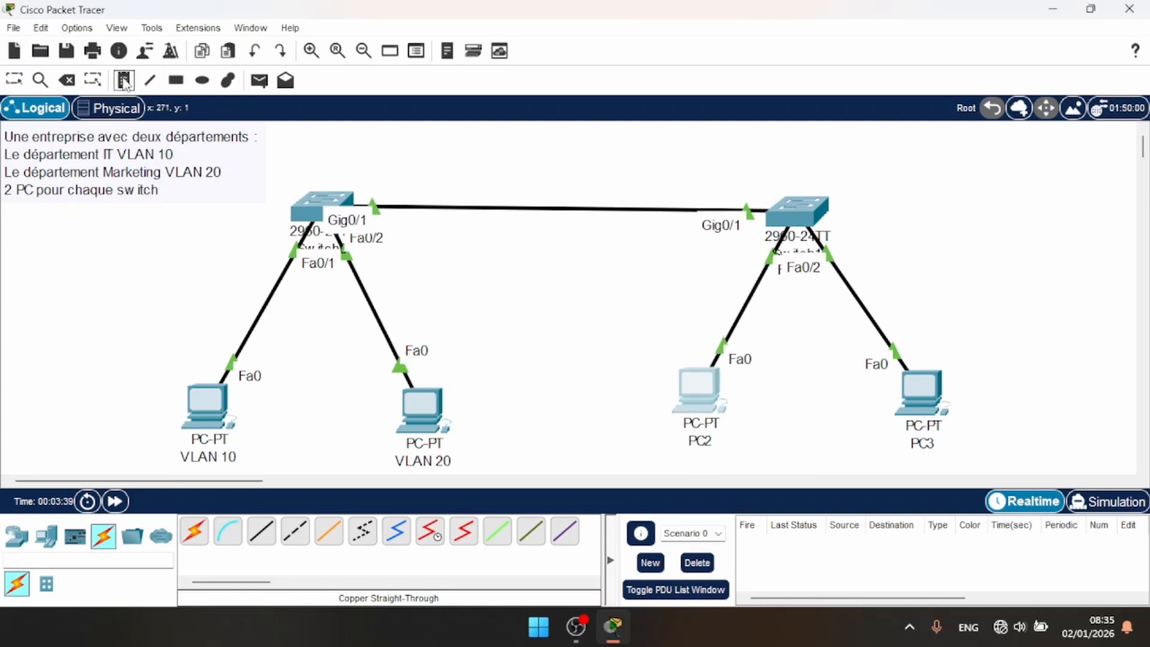
click(675, 465)
key(ctrl+v)
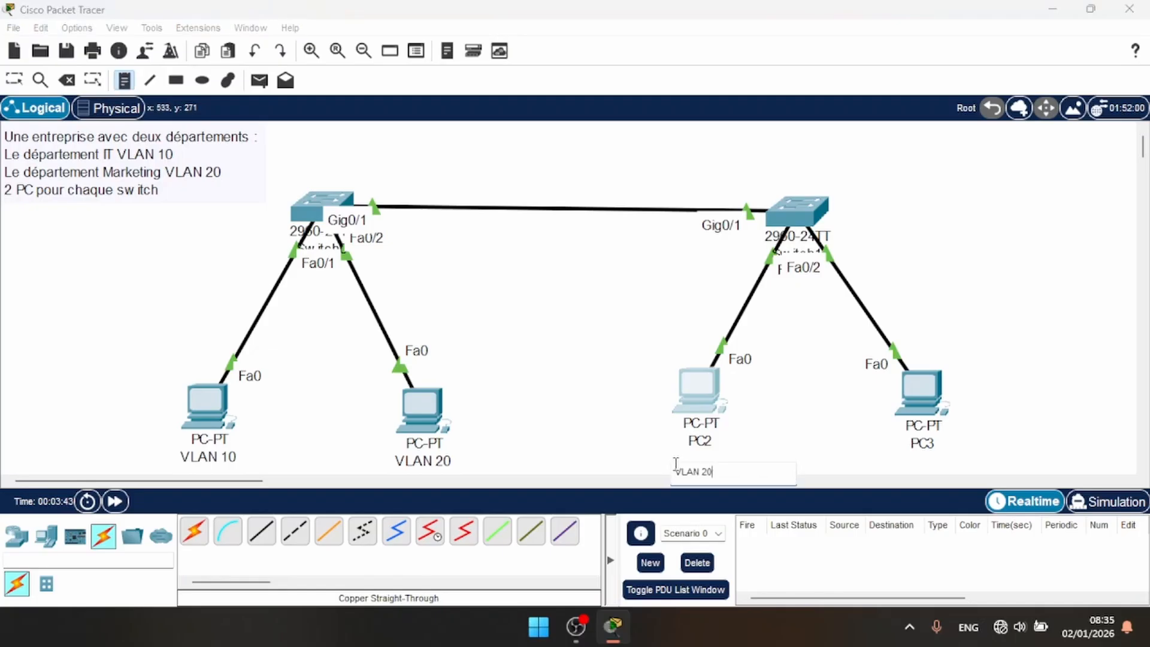
click(905, 464)
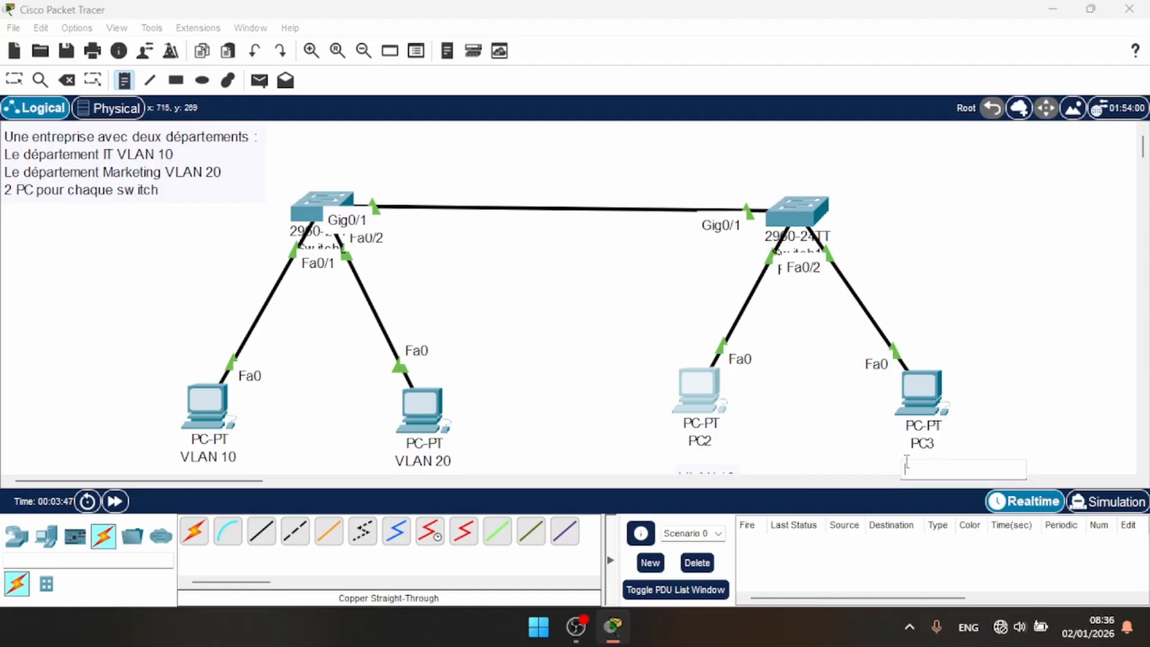
key(ctrl+v)
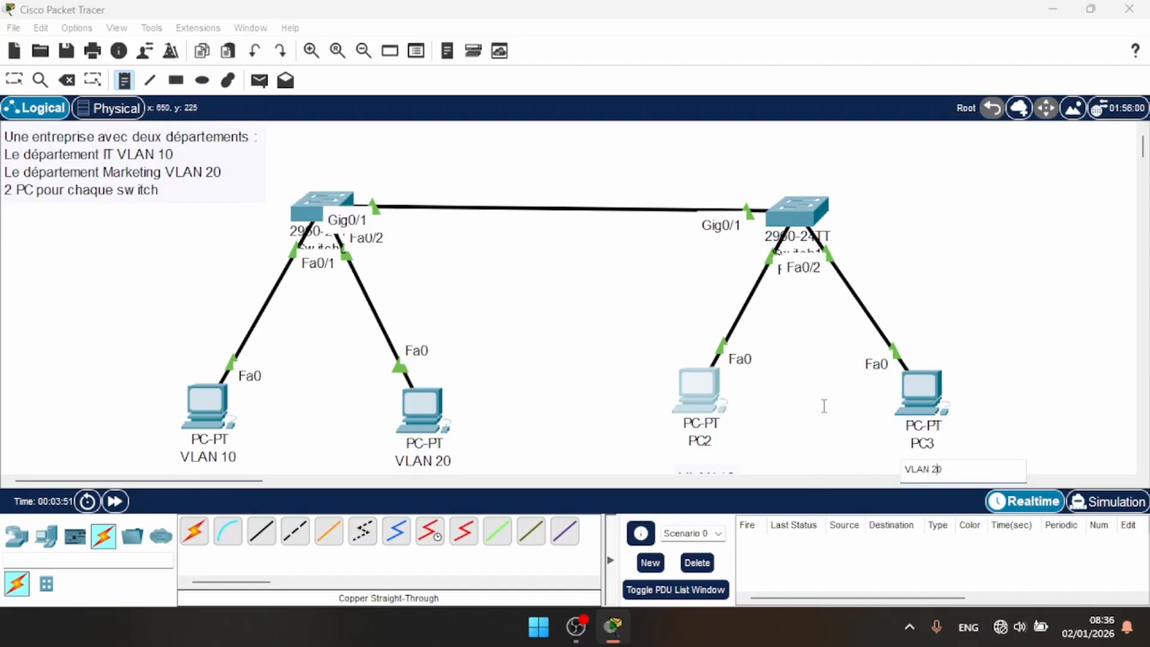
Shift the VLAN 10 and VLAN 20 notes slightly up so they sit directly beneath PC2 and PC3.
click(724, 471)
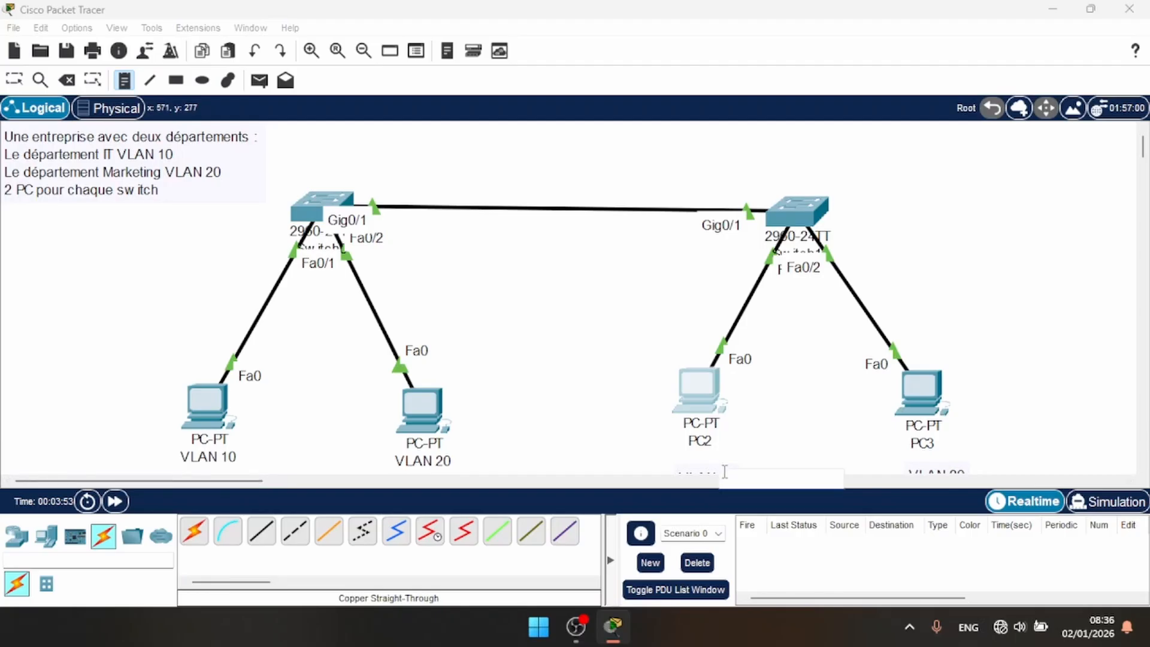
click(15, 80)
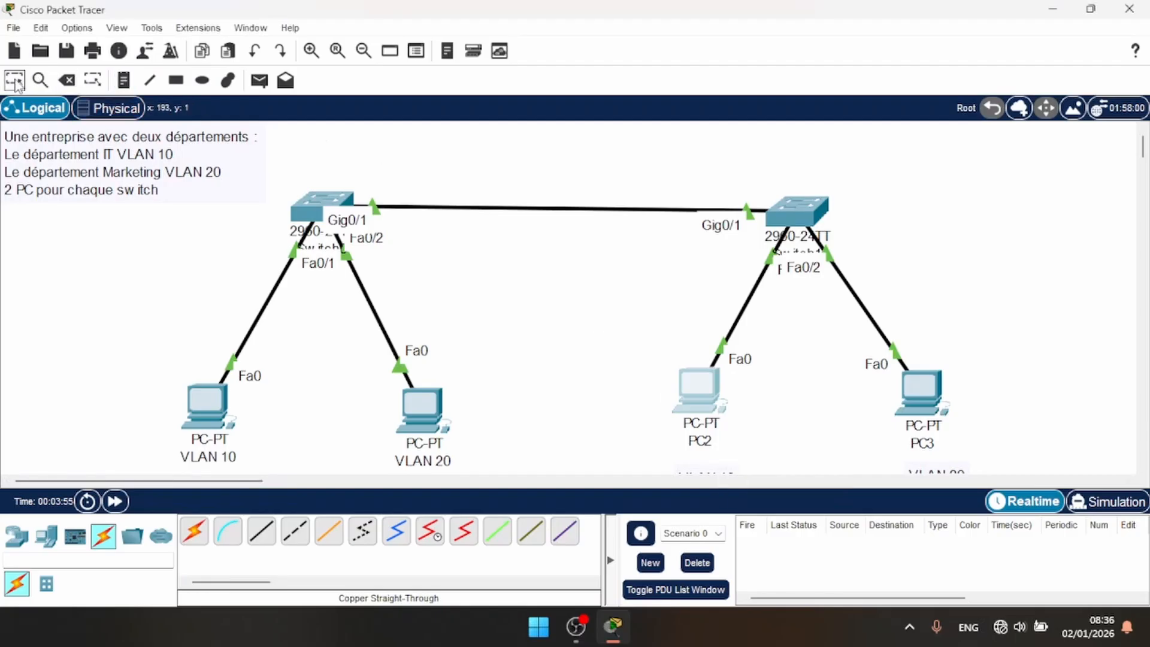
drag(708, 472, 708, 465)
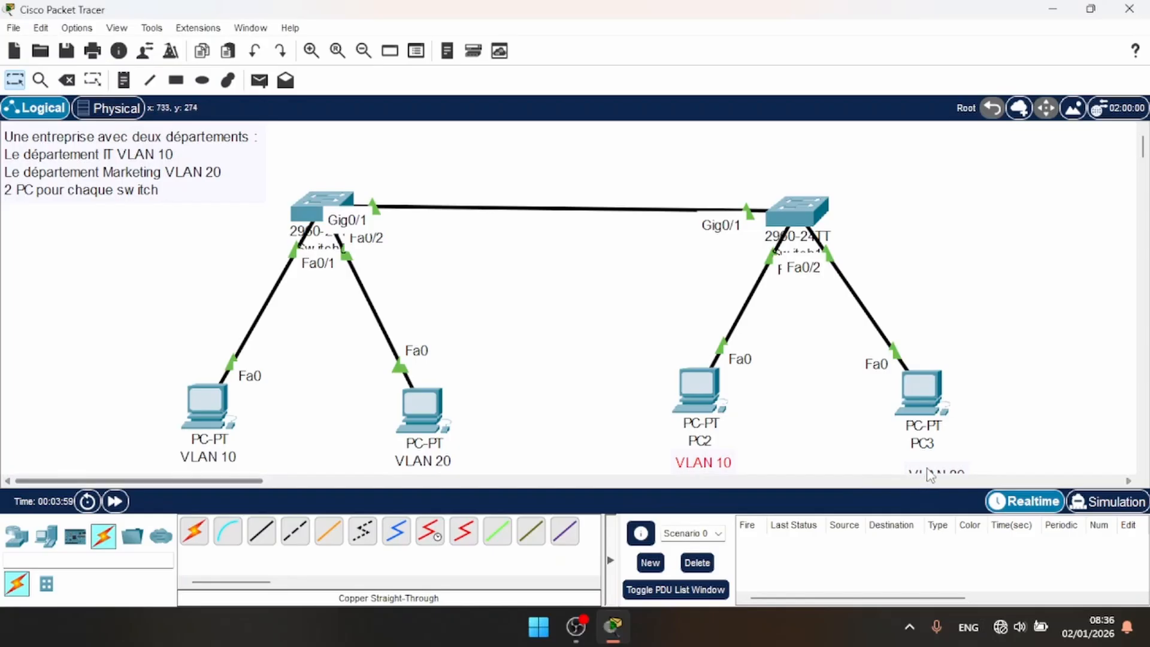
drag(929, 475, 928, 462)
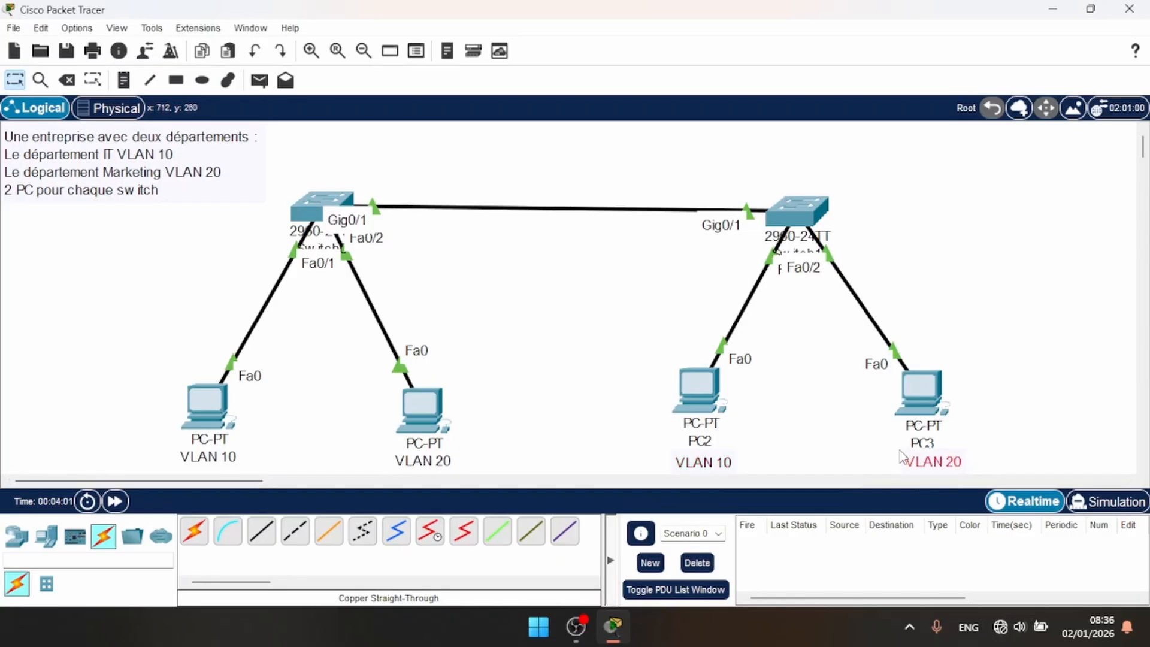
click(824, 429)
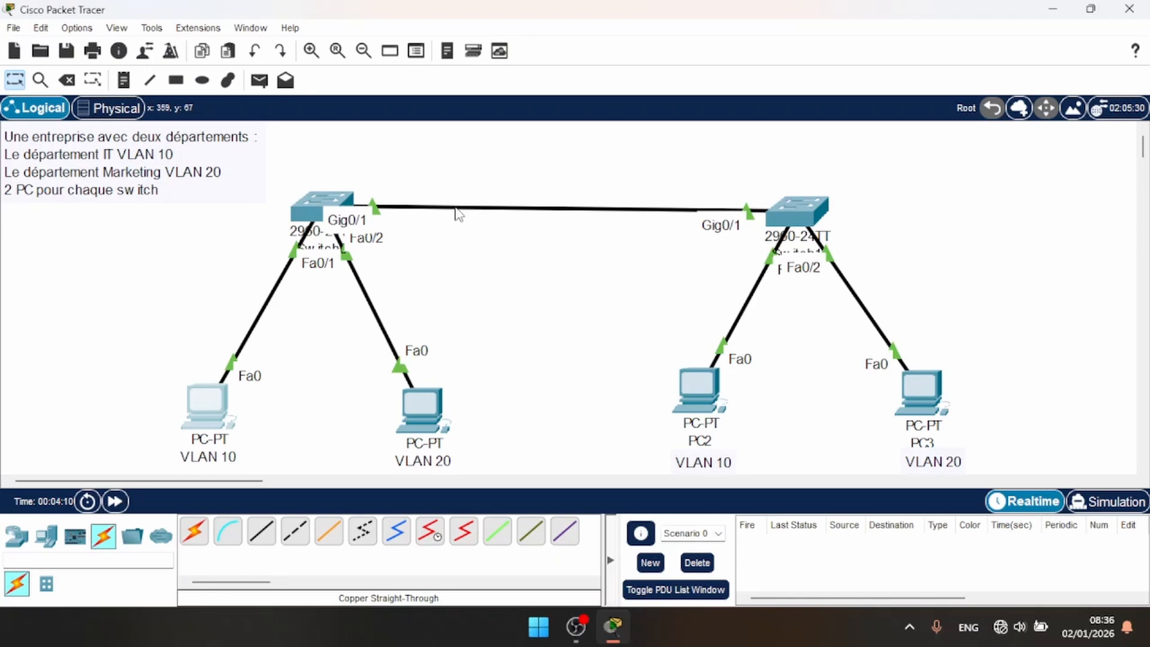
Add a two-line addressing note reading "VLAN 10 : 192.168.10.0/24" and "VLAN 20 : 192.168.20.0/24".
click(123, 80)
click(36, 248)
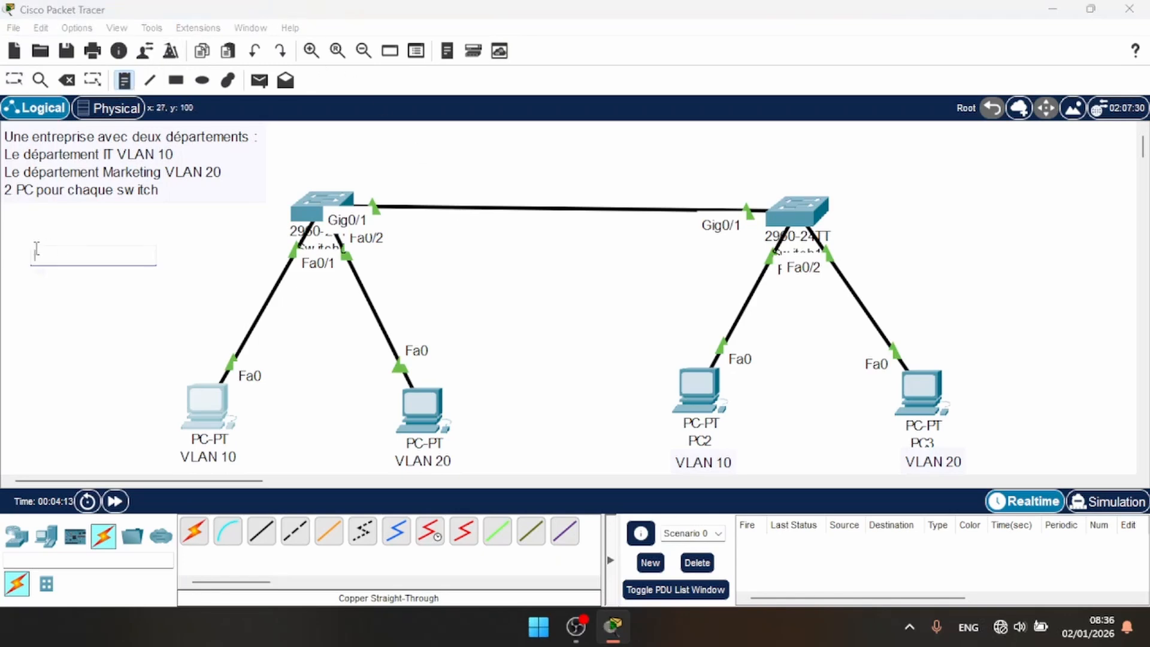
text(VLAN 10 :)
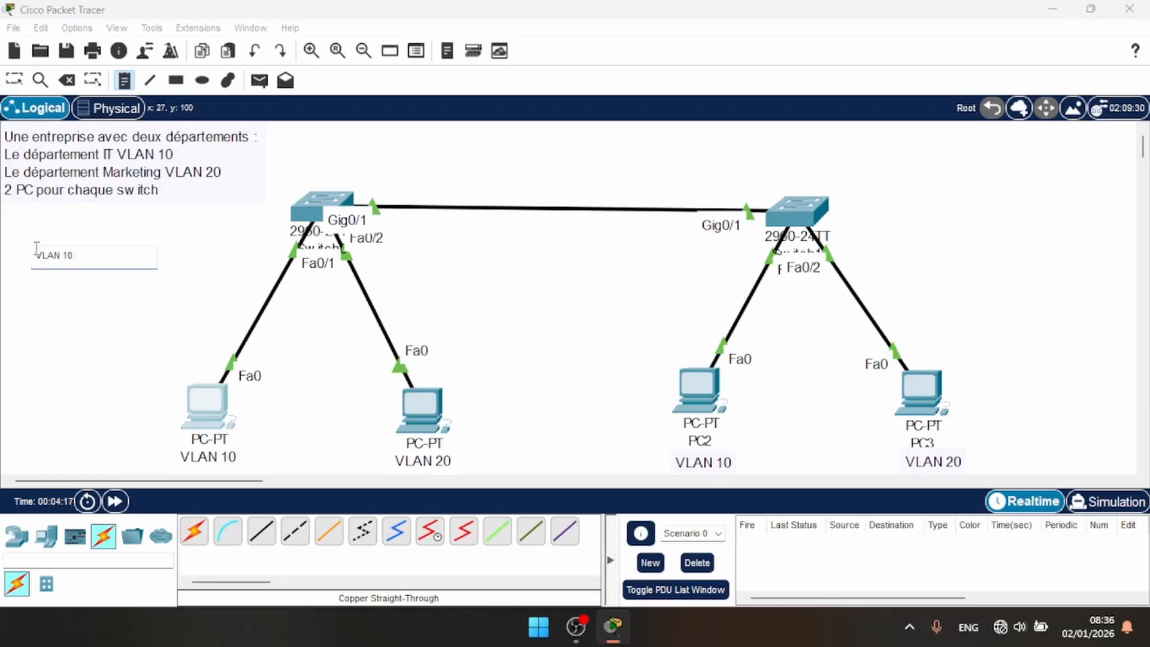
text( 192.168.10)
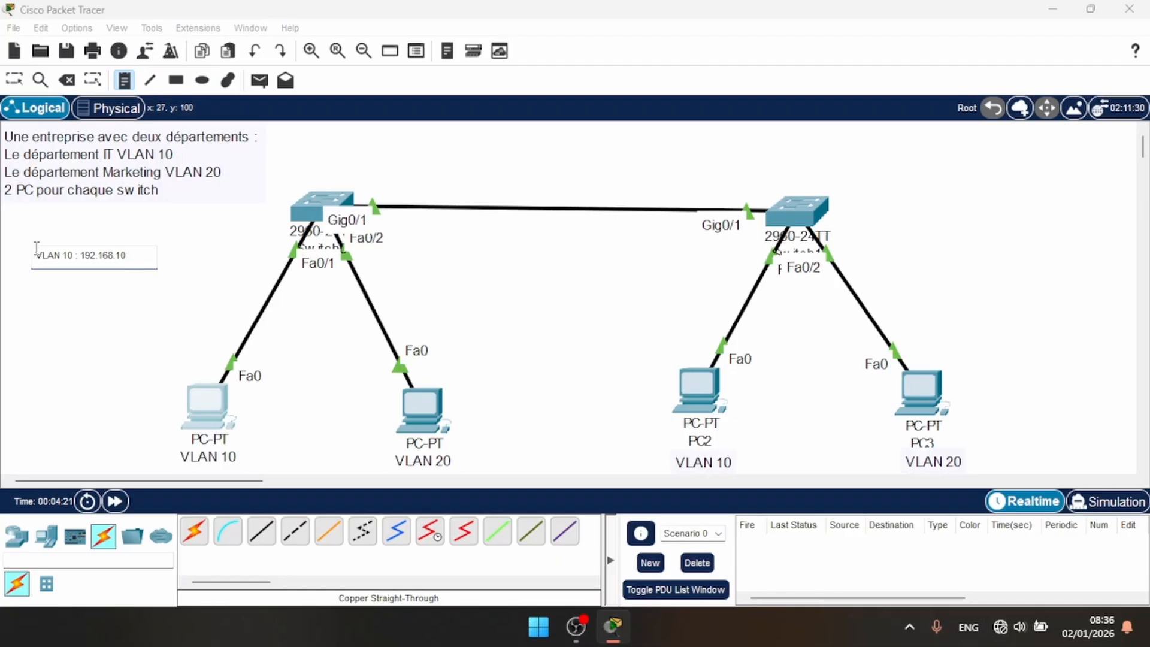
text(.0)
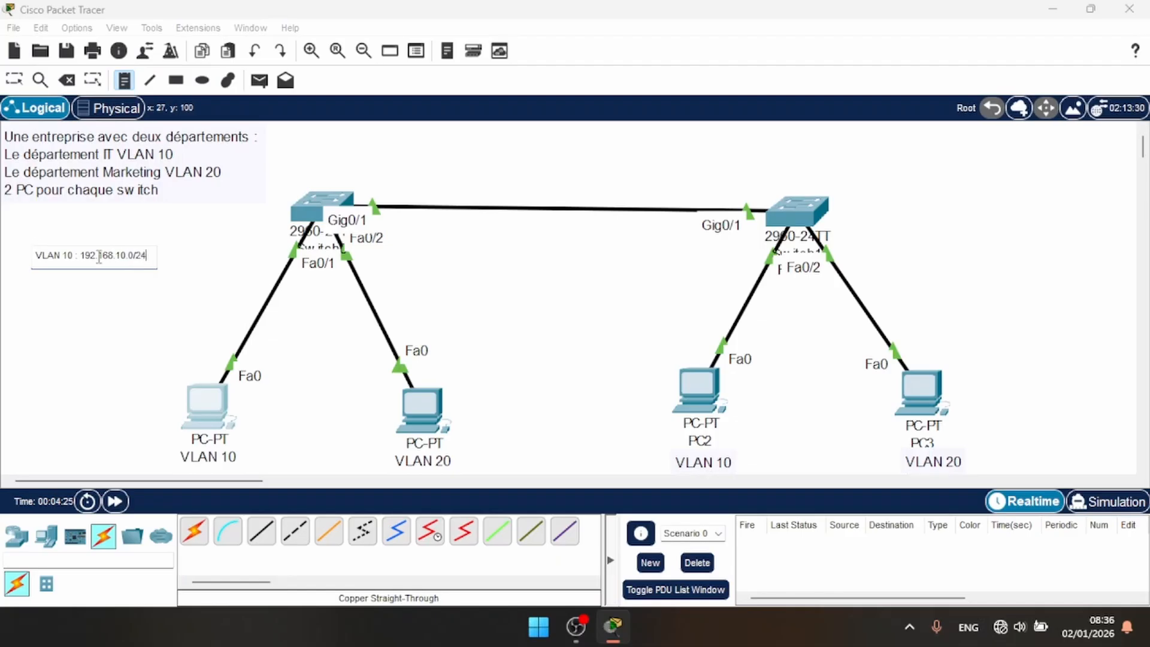
text(/24)
key(Return)
text(VLAN)
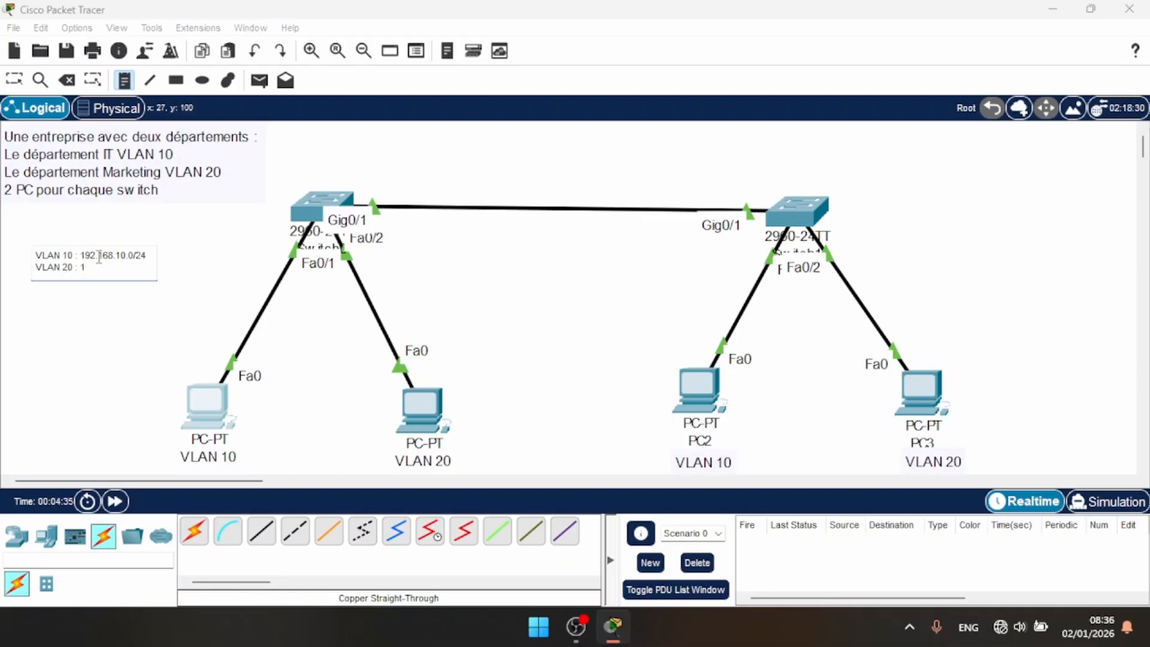
text(20 : 192.168.20.0/24)
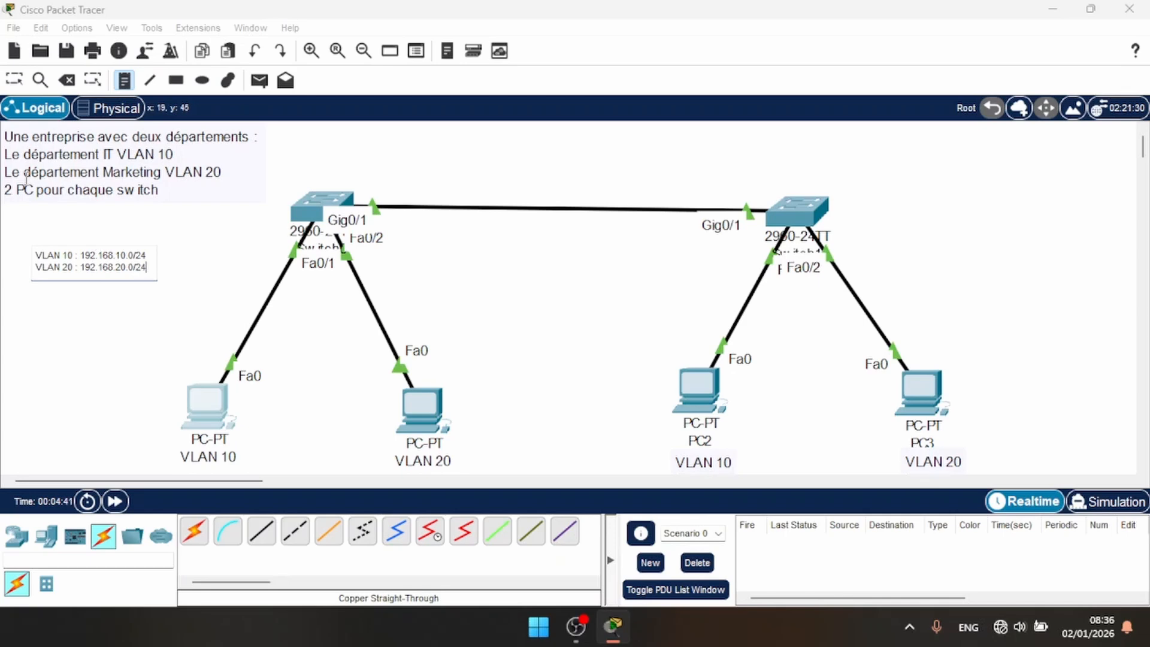
Move the addressing note to the space above the link between the two switches.
click(20, 89)
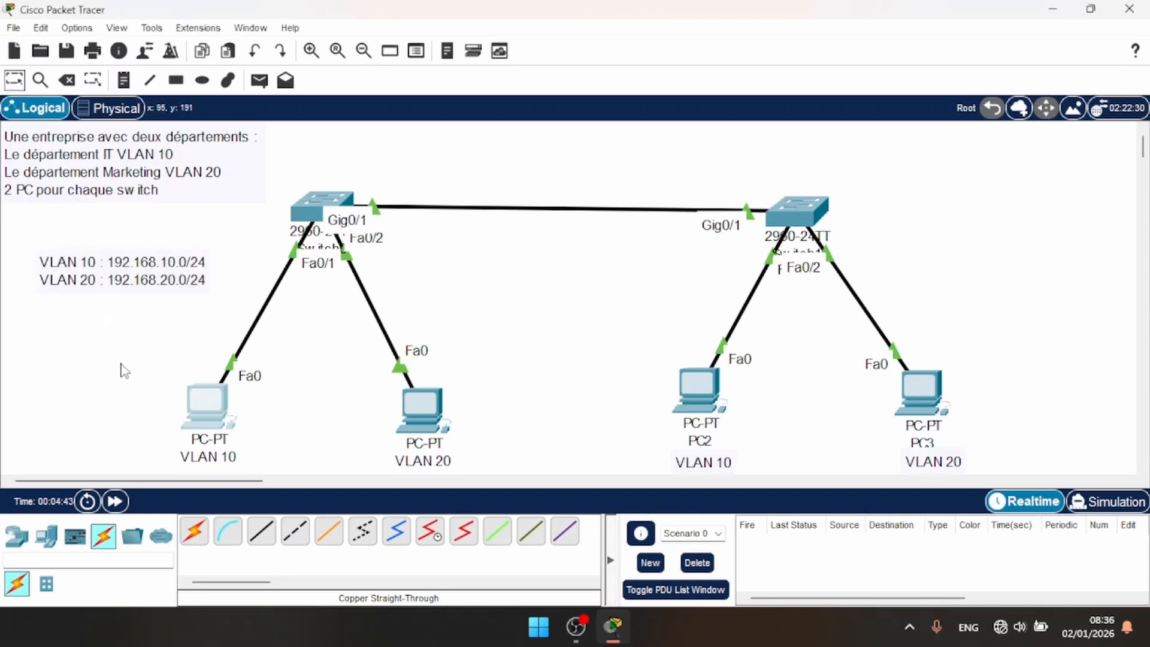
drag(126, 285, 105, 257)
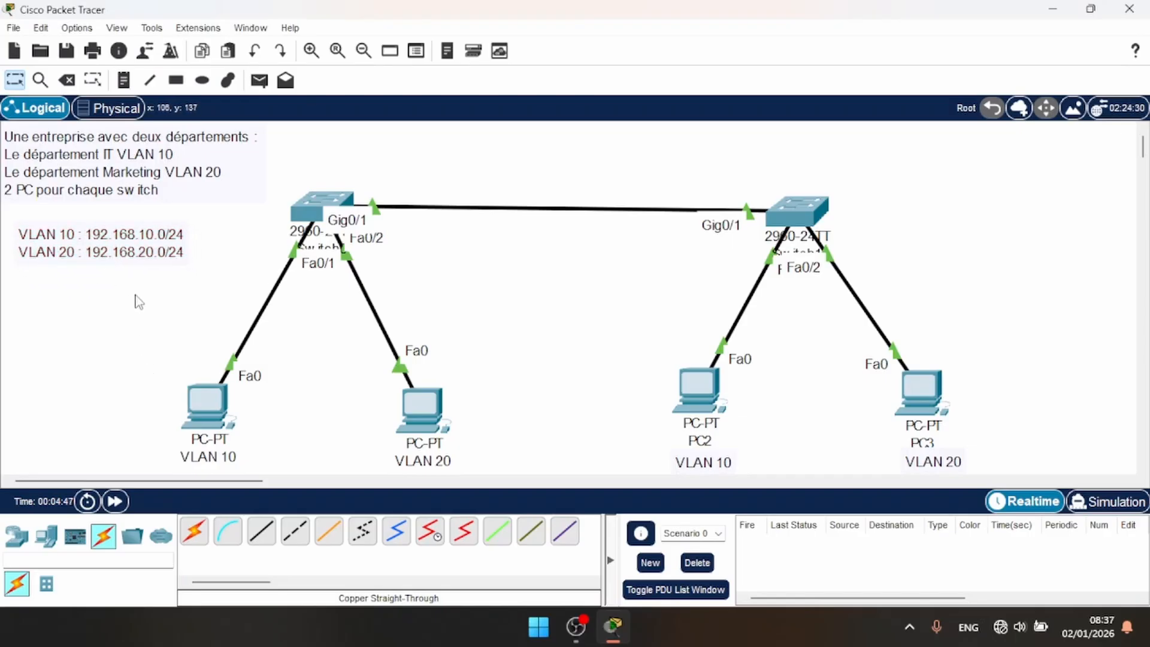
drag(113, 248, 563, 163)
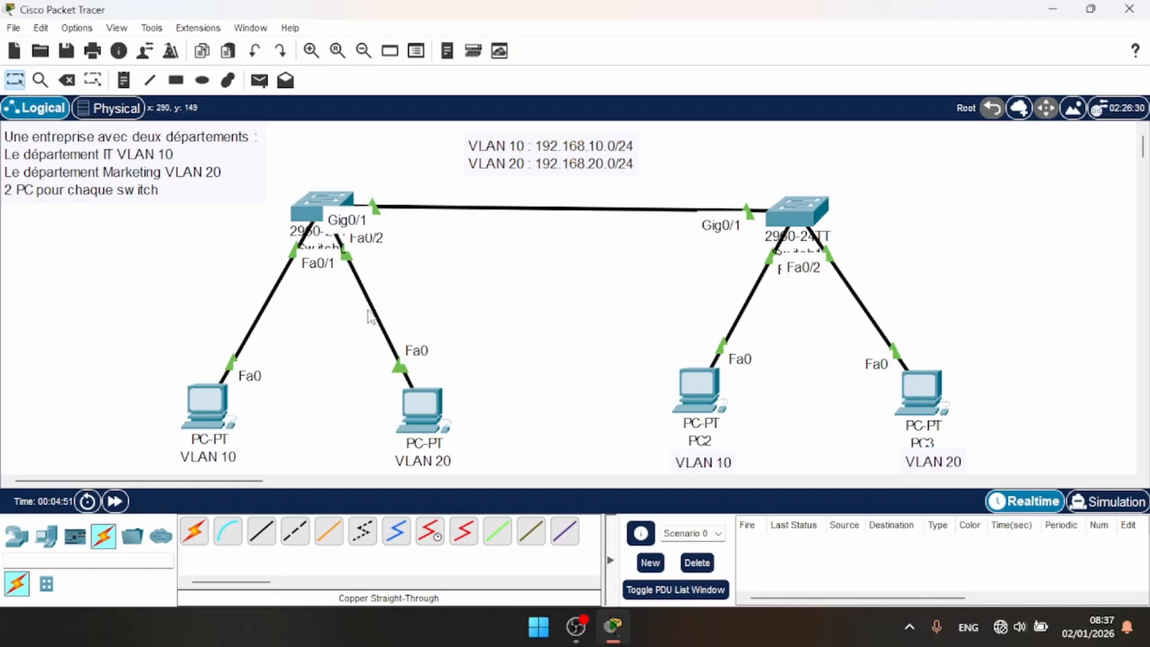
Give the first switch's VLAN 10 PC the static IPv4 address 192.168.10.1 with subnet mask 255.255.255.0.
click(196, 405)
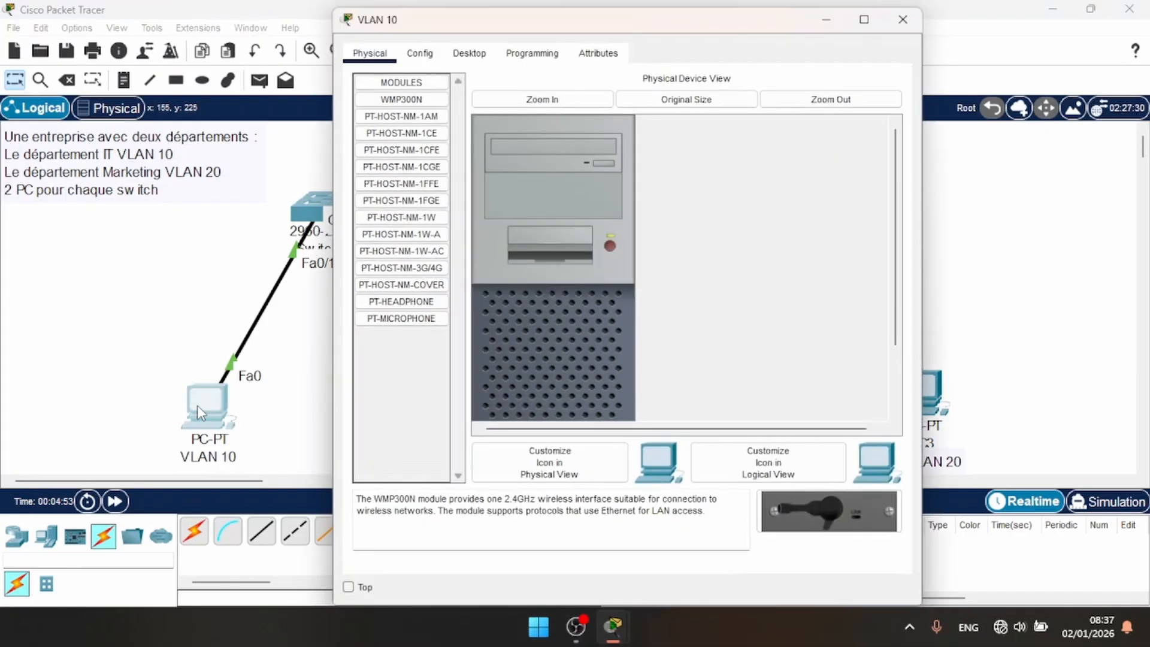
click(472, 55)
click(422, 161)
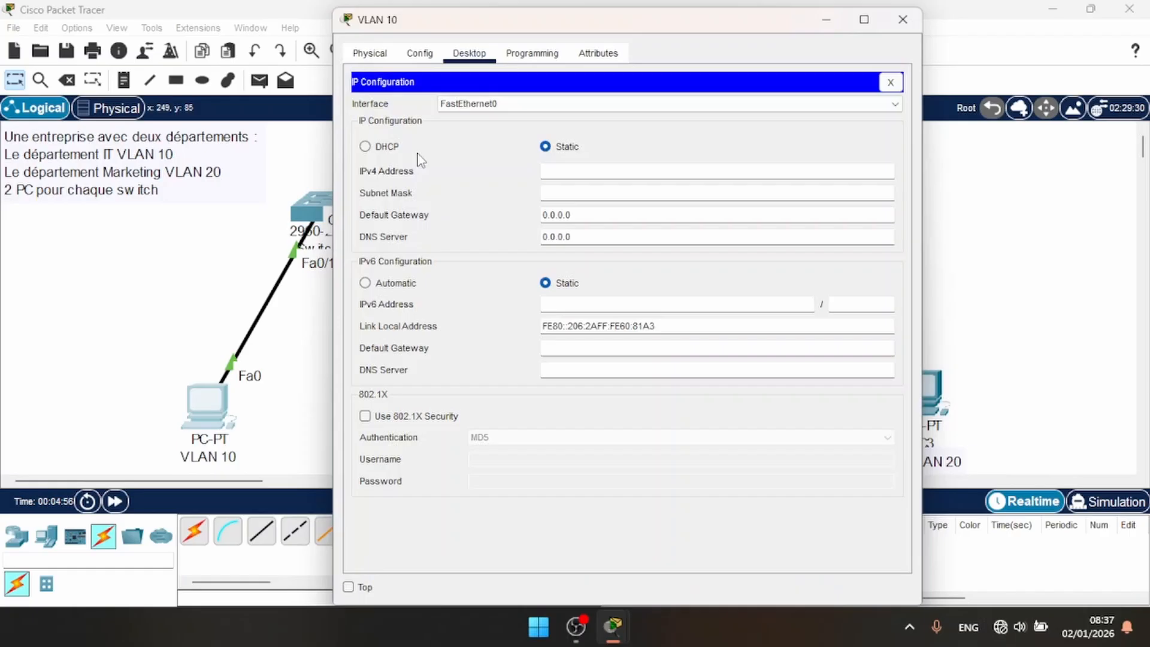
click(576, 173)
text(192.168.10.1)
click(636, 146)
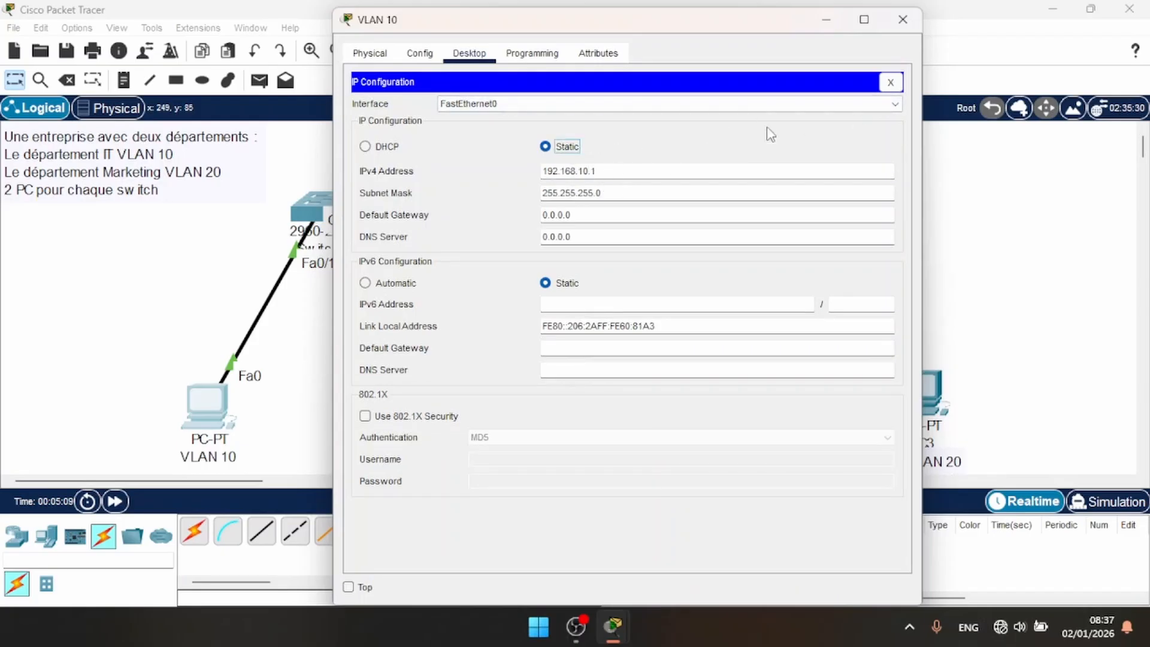
click(902, 19)
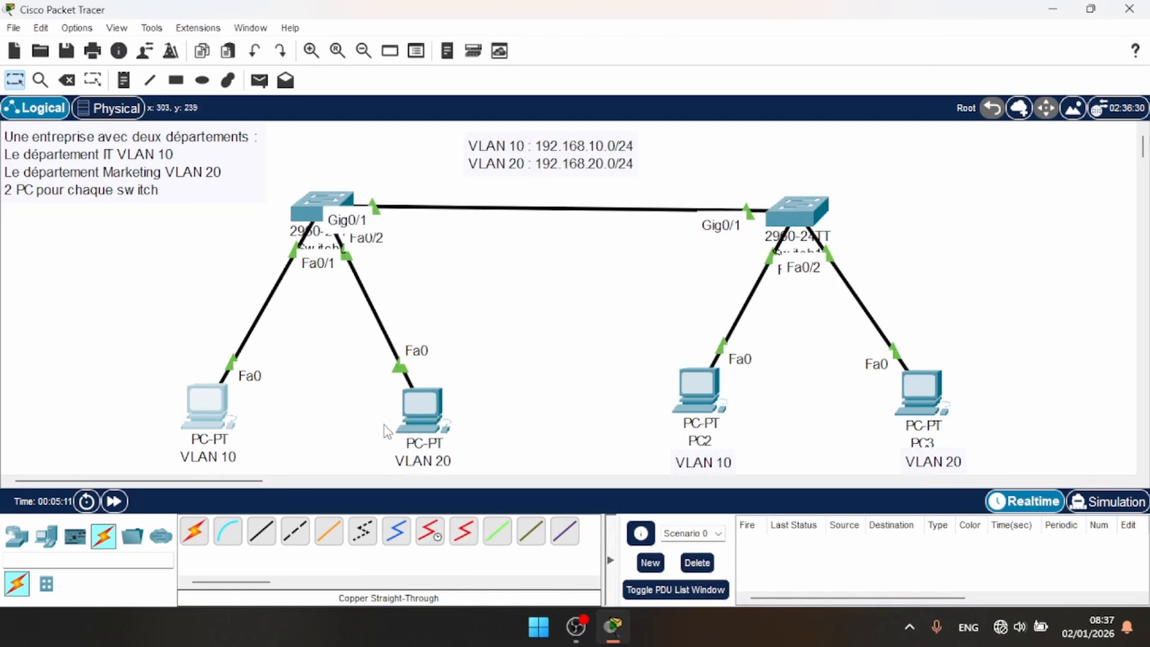
Give the first switch's VLAN 20 PC the static IPv4 address 192.168.20.1 with the default subnet mask.
click(430, 427)
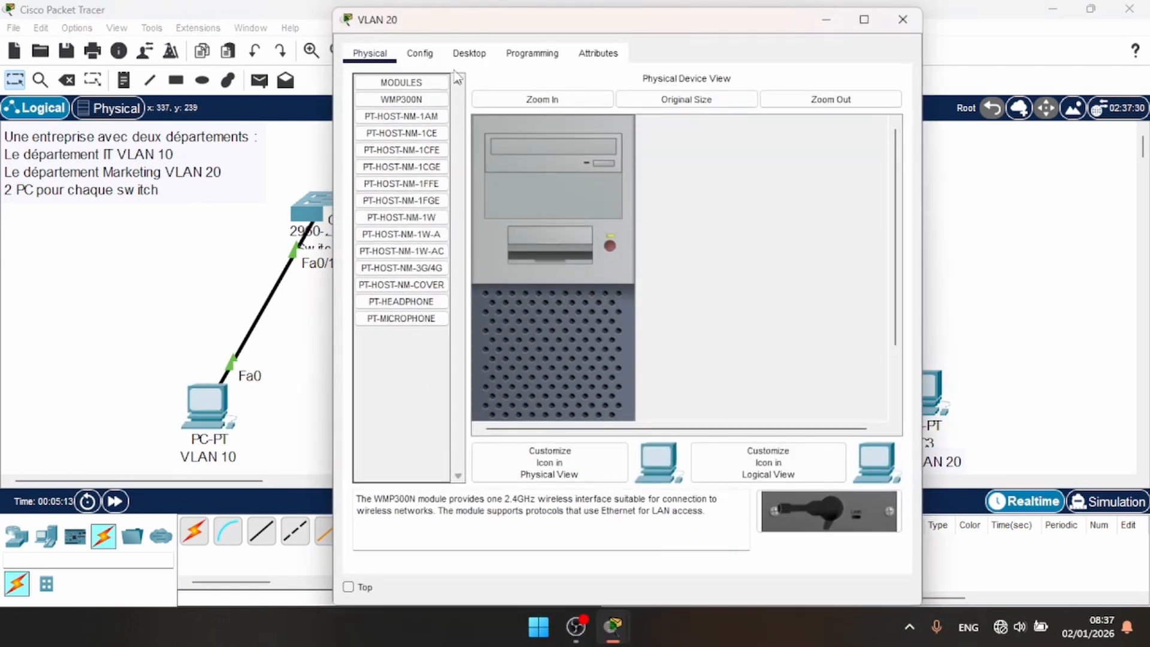
click(469, 54)
click(401, 137)
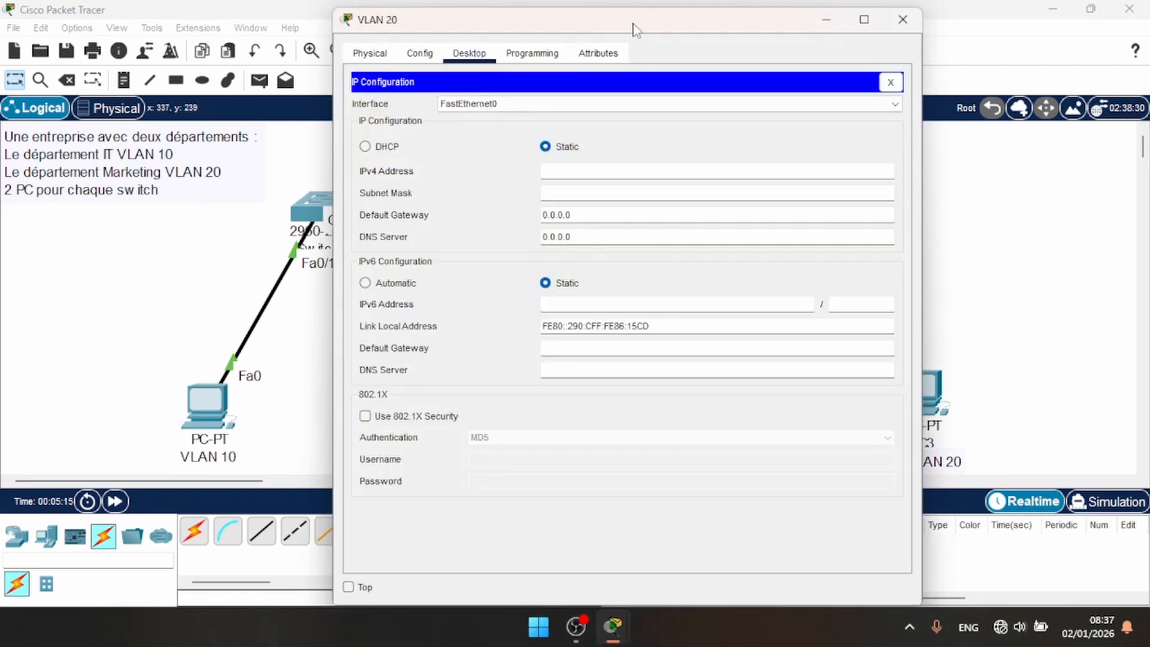
drag(634, 24, 778, 33)
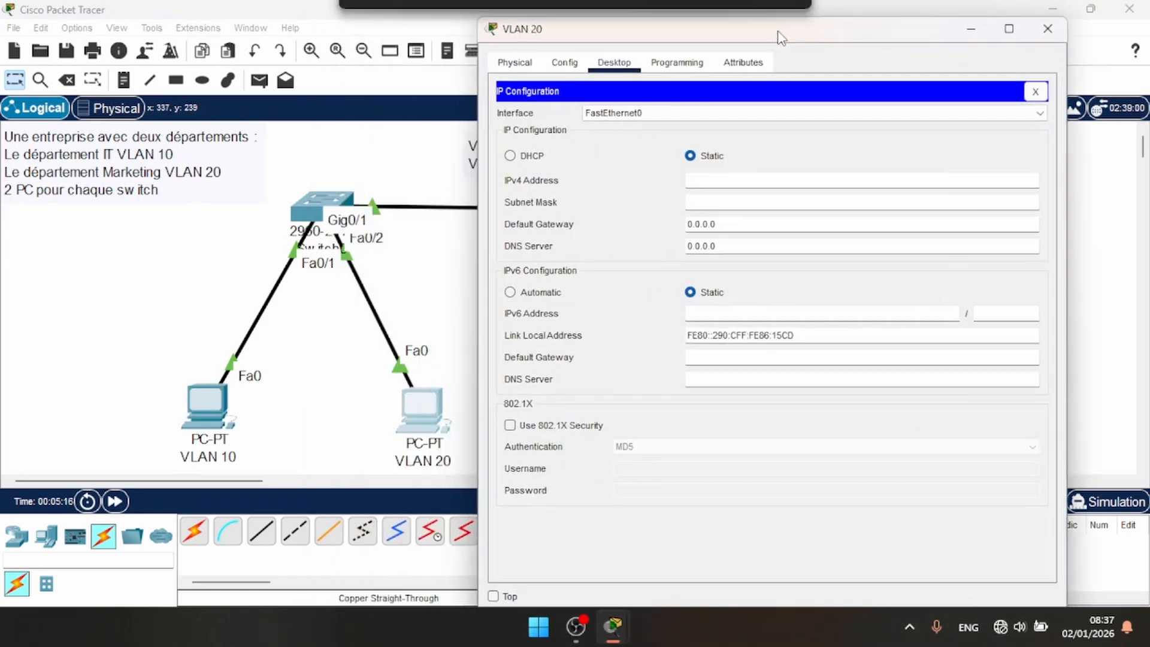
click(714, 182)
text(192.168)
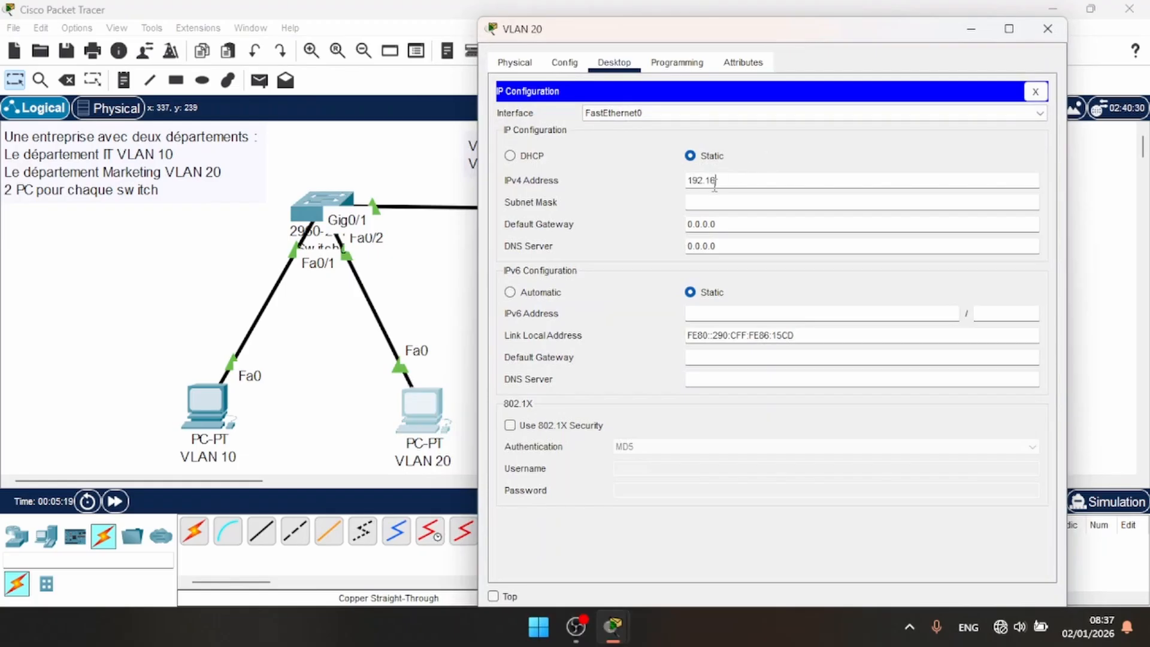
text(.10.)
key(BackSpace)
key(BackSpace)
text(20.1)
click(727, 205)
click(1055, 39)
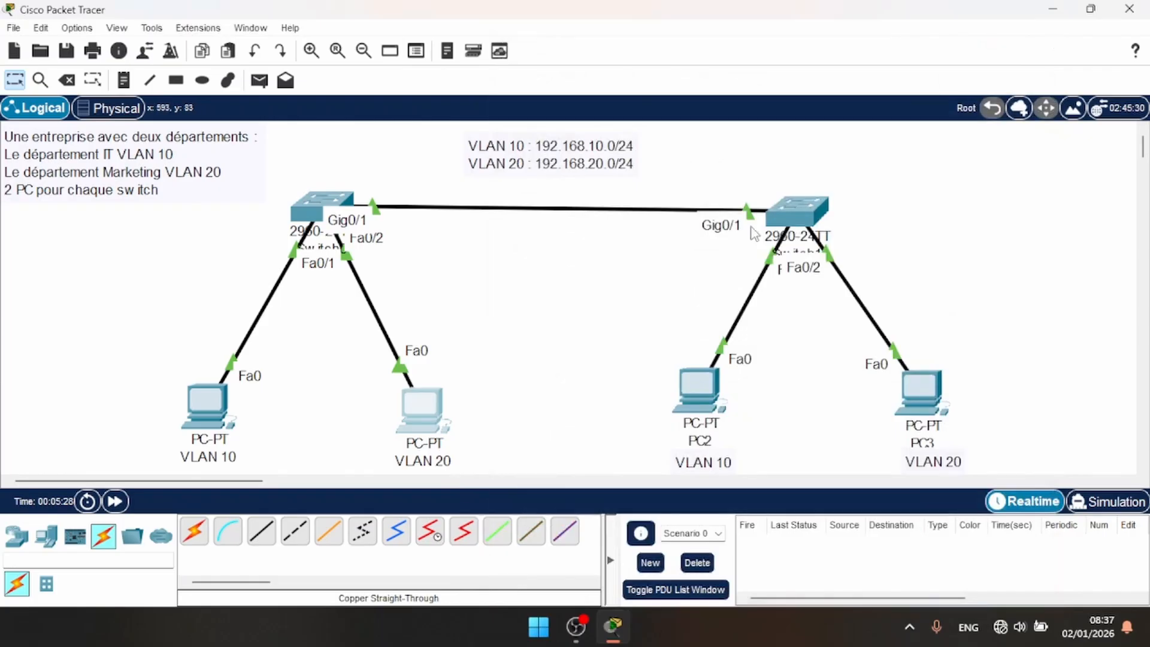
Give PC2 the static IPv4 address 192.168.10.2 with subnet mask 255.255.255.0.
click(691, 387)
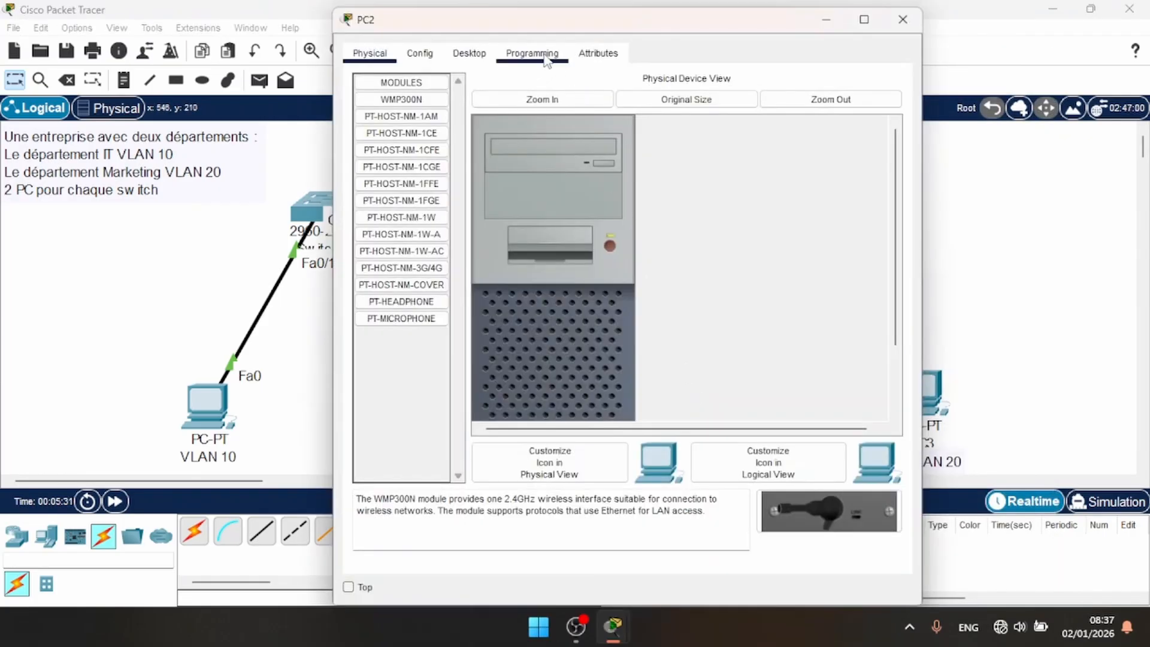
click(481, 53)
click(392, 150)
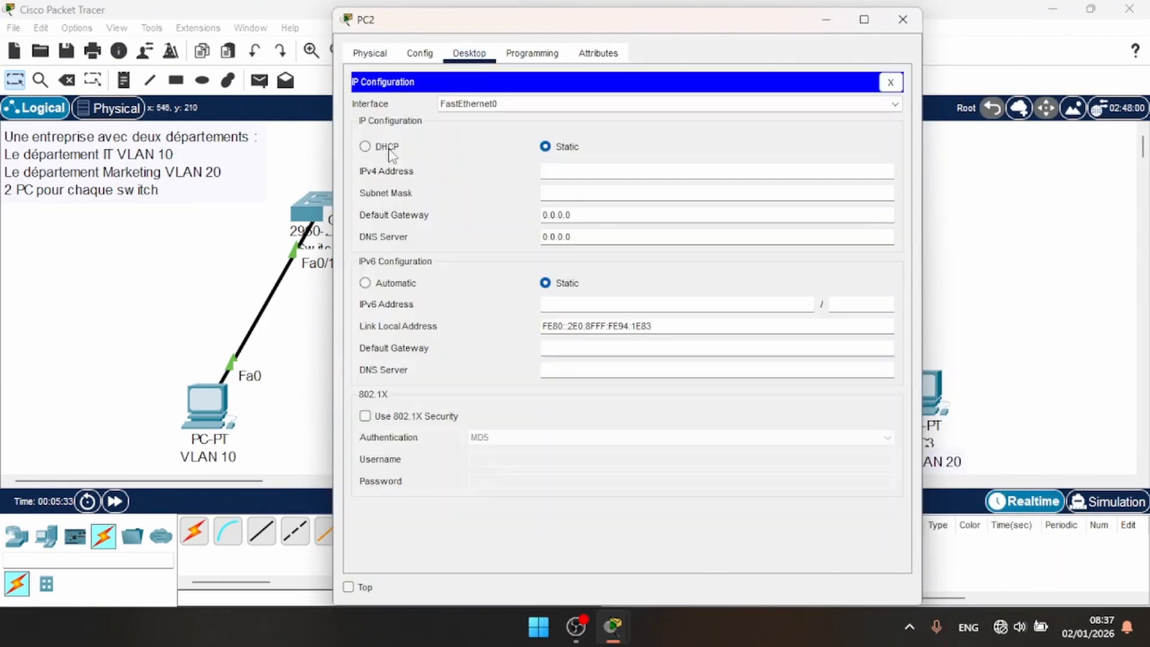
click(556, 172)
text(192.168.10.2)
key(ctrl+a)
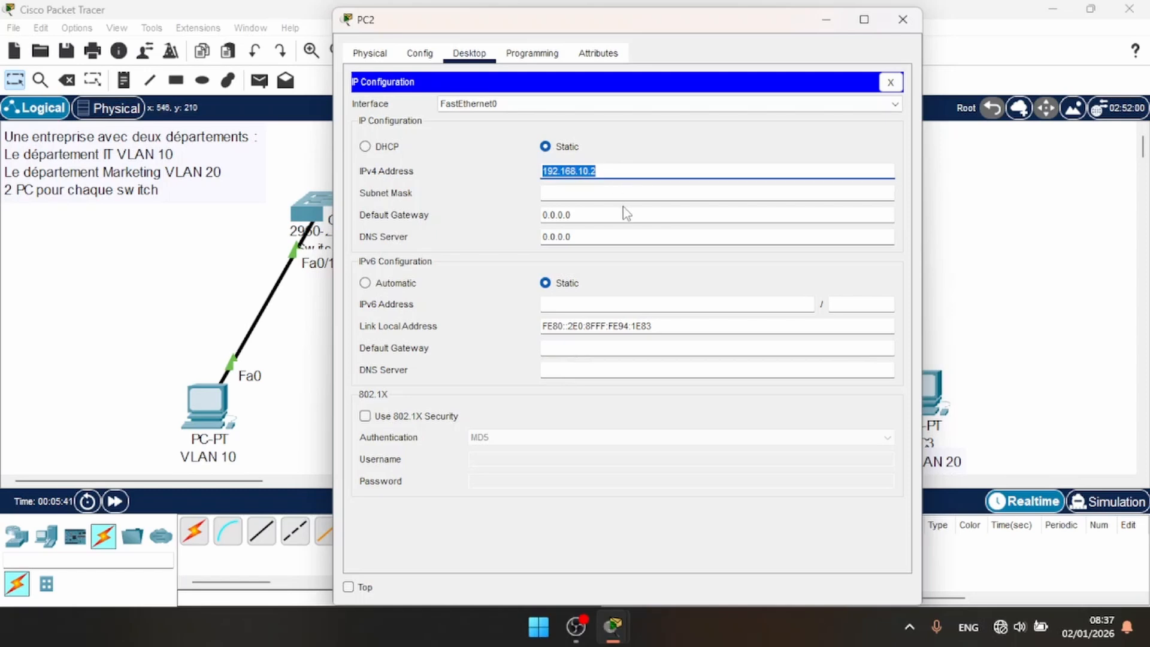
click(617, 191)
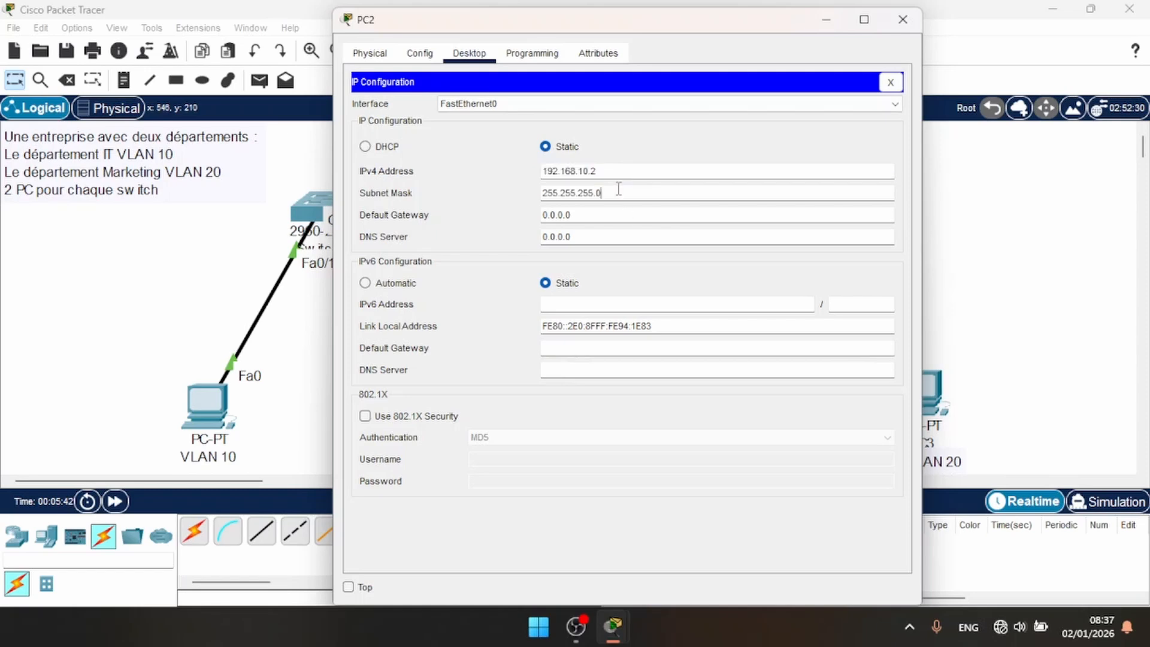
click(902, 19)
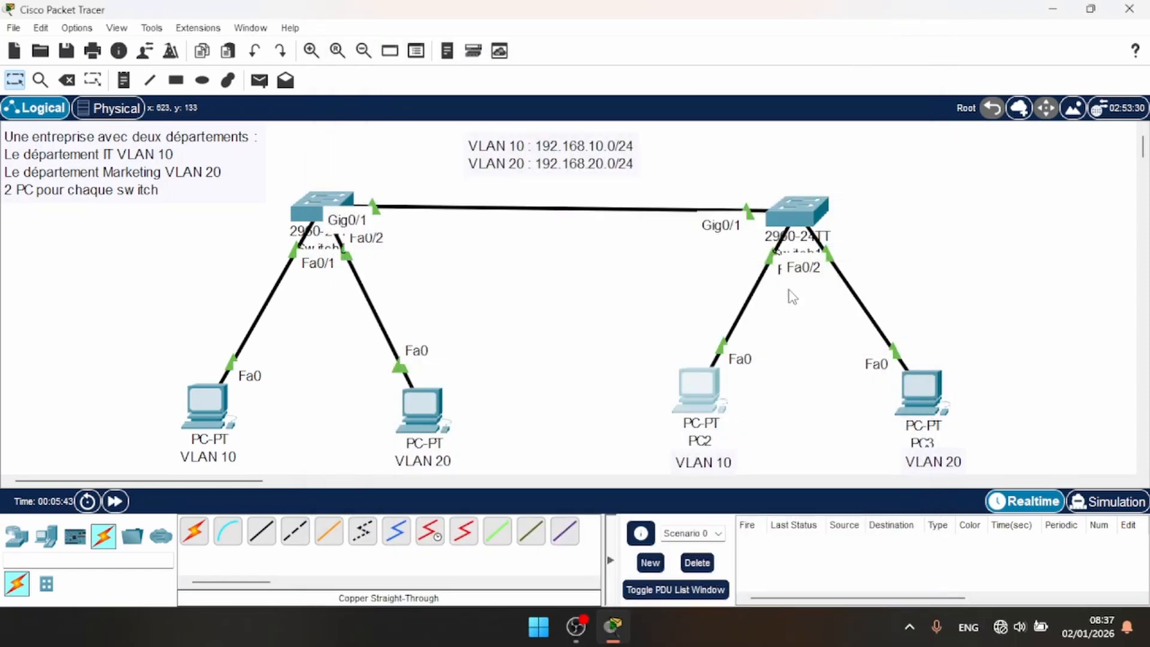
Give PC3 the static IPv4 address 192.168.20.2 with subnet mask 255.255.255.0.
click(925, 396)
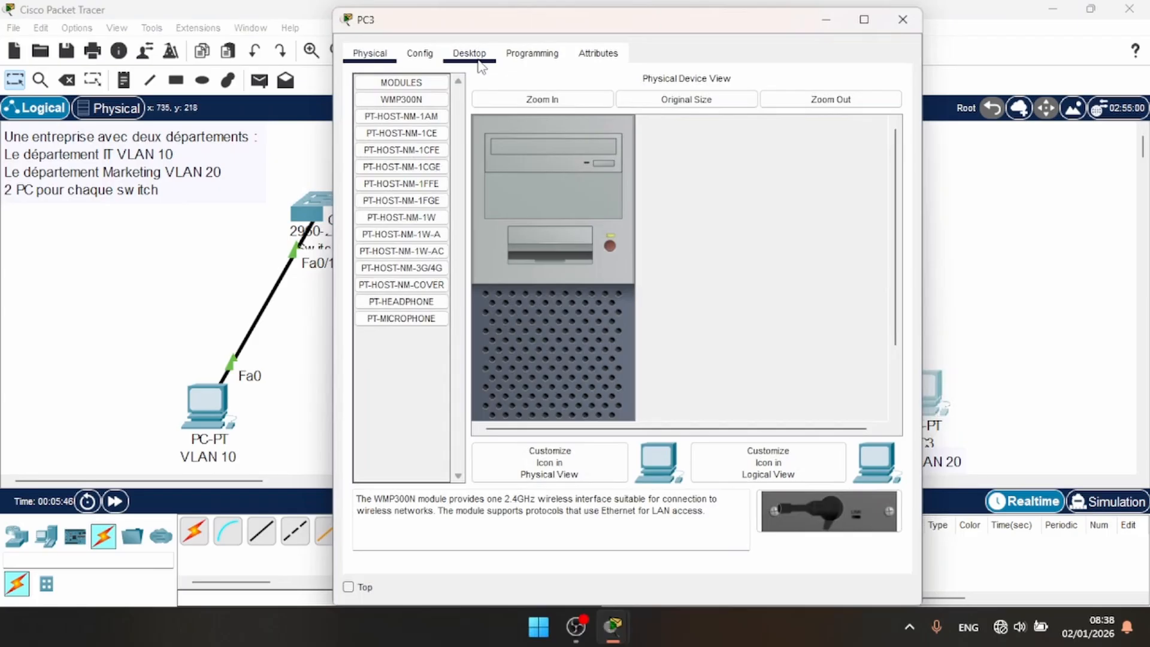
click(478, 61)
click(415, 128)
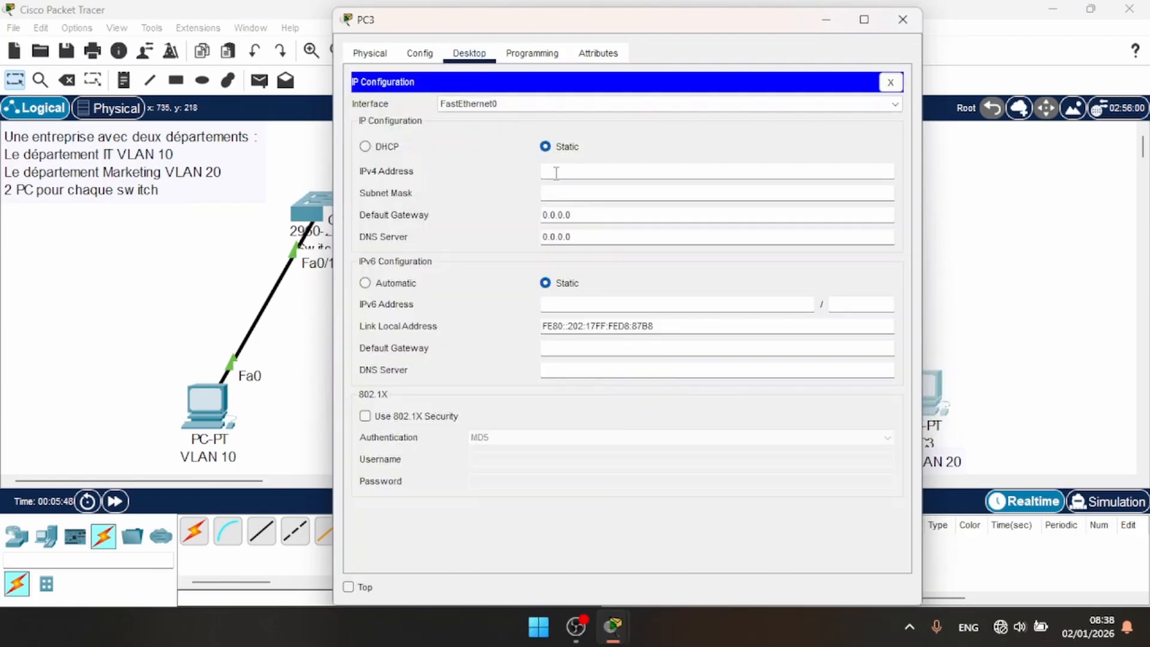
text(192.168.10.2)
key(Left)
key(BackSpace)
text(2)
key(Tab)
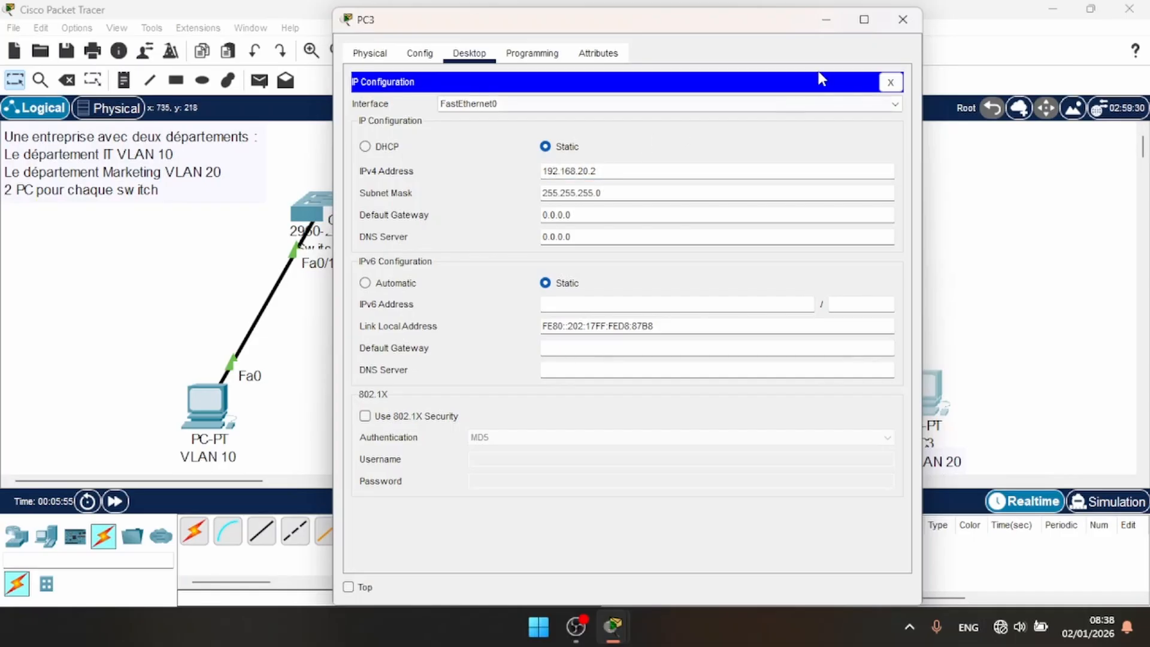
click(903, 20)
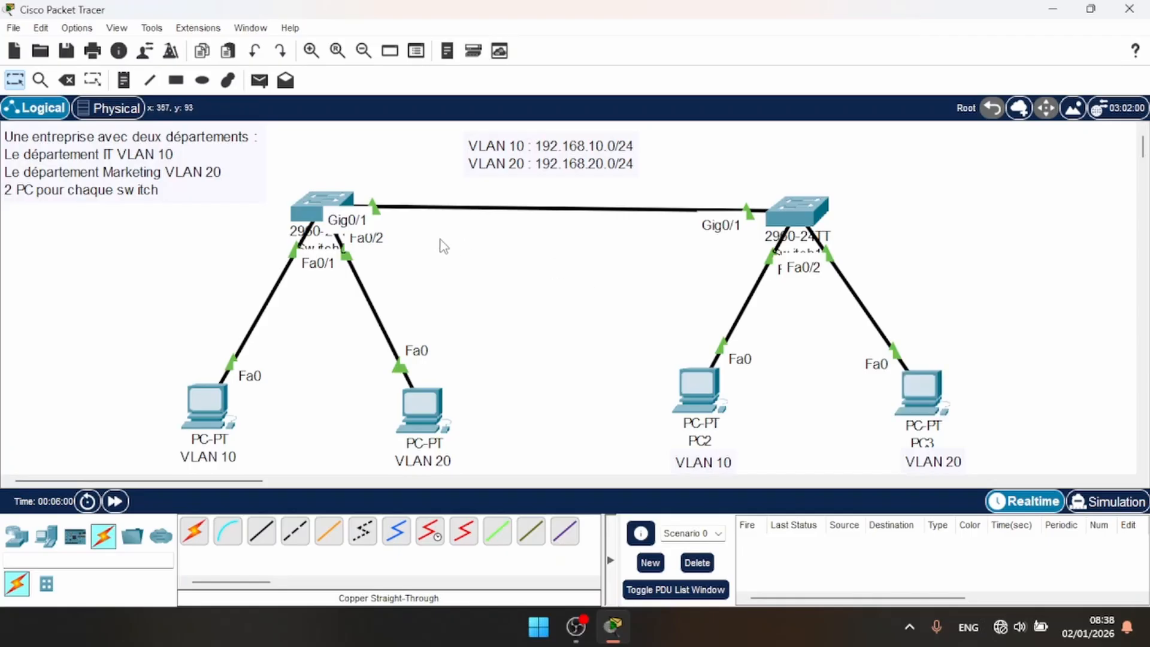
Nudge the first switch level with the second one and enter global configuration mode in its command-line interface.
drag(320, 213, 315, 220)
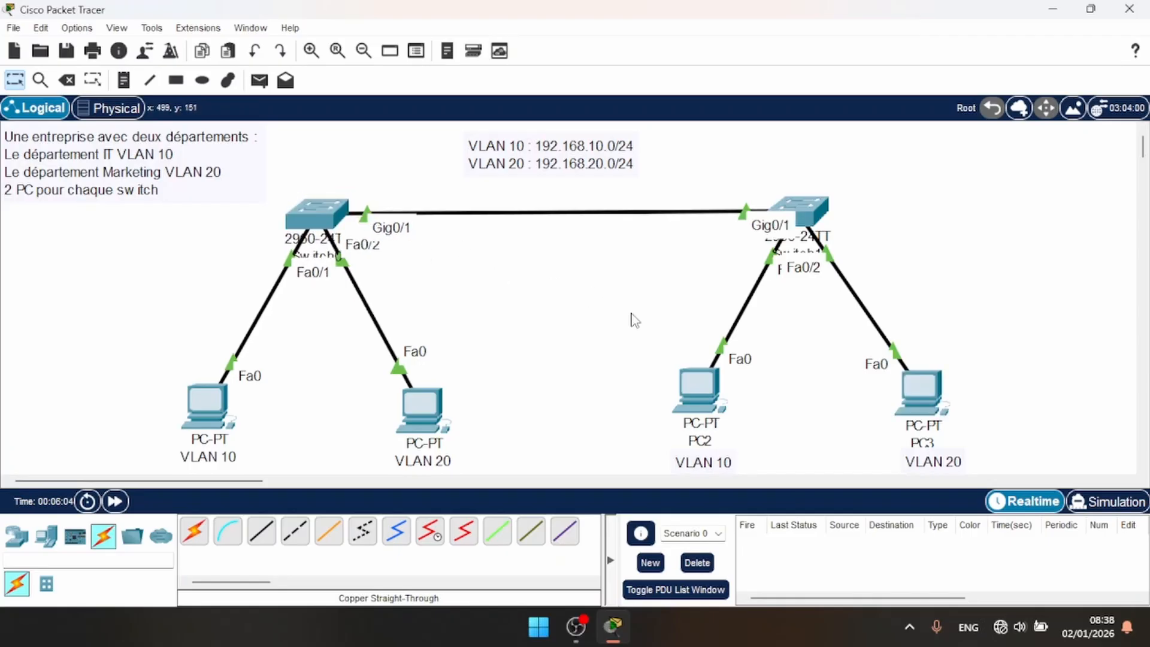
click(317, 211)
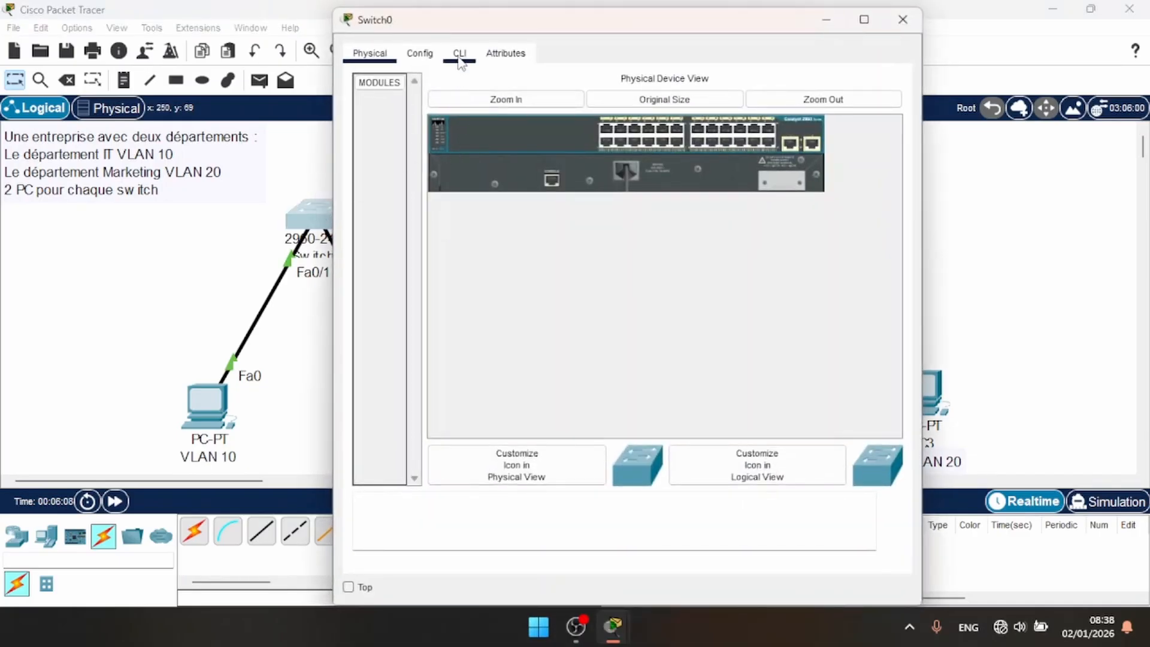
click(459, 56)
key(Return)
key(Return)
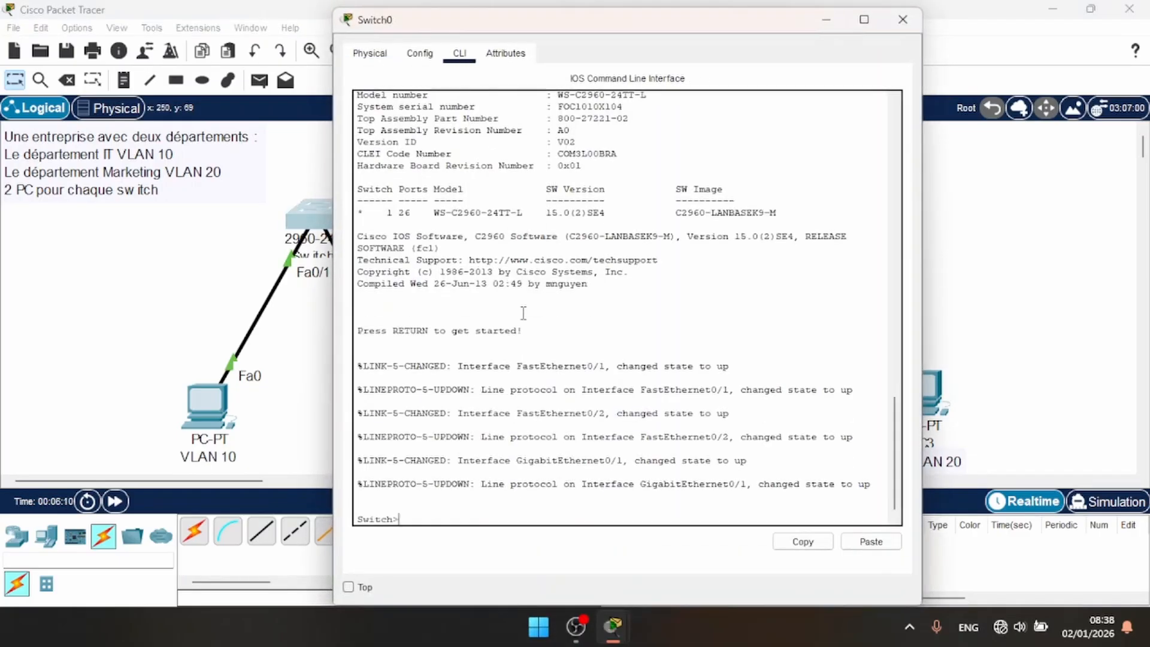
text(en)
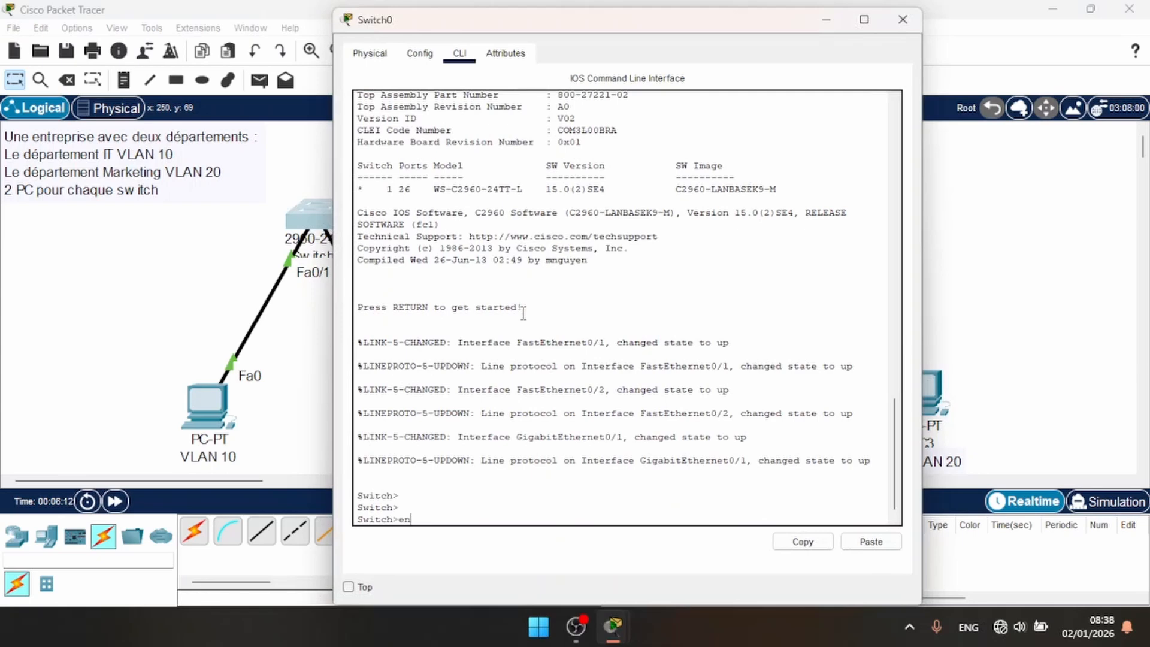
text(able)
key(Return)
text(confi)
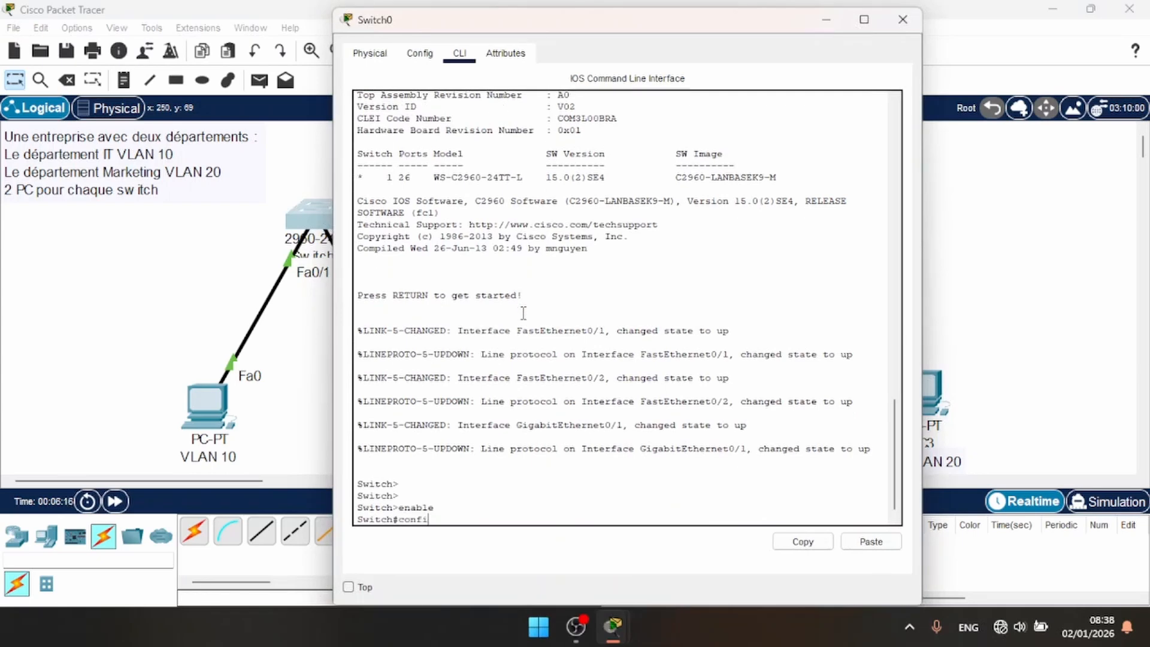
text(gure)
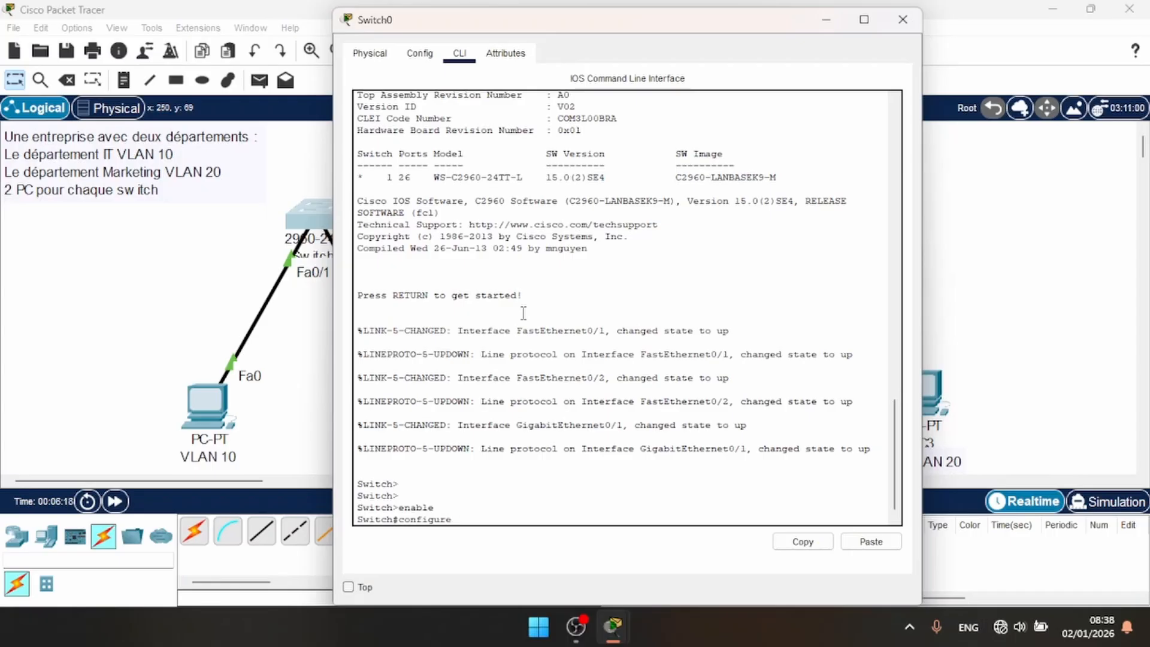
text( terminal)
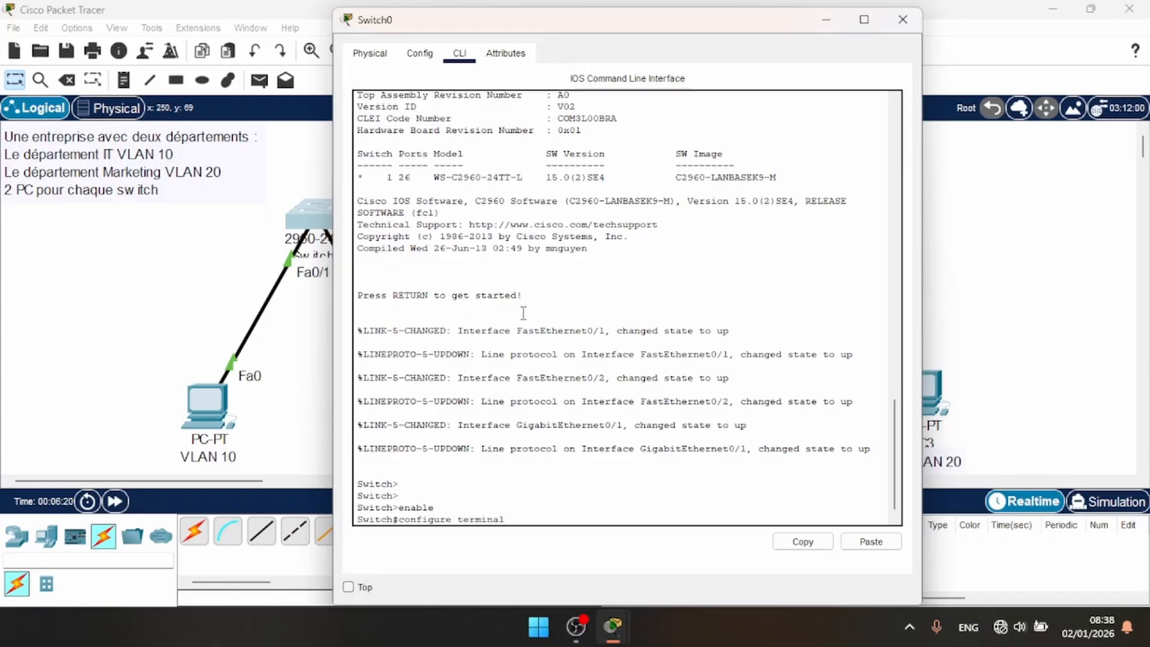
key(Return)
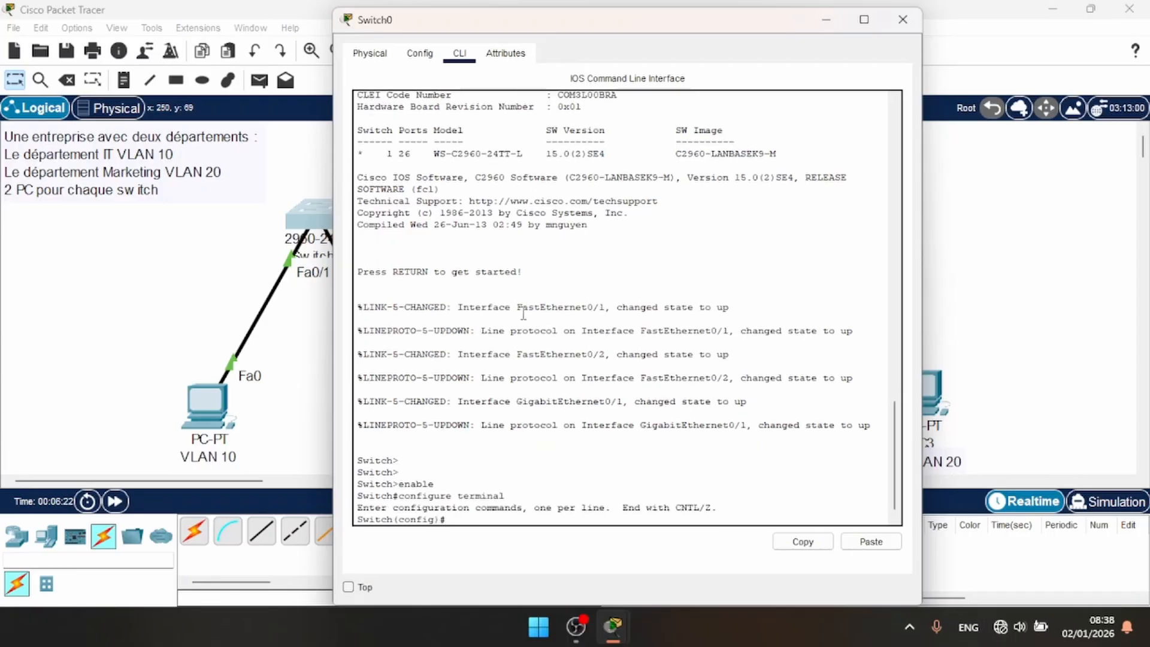
Set the first switch's hostname to SWA1.
text(hostname SWA1)
key(Return)
key(Return)
key(Return)
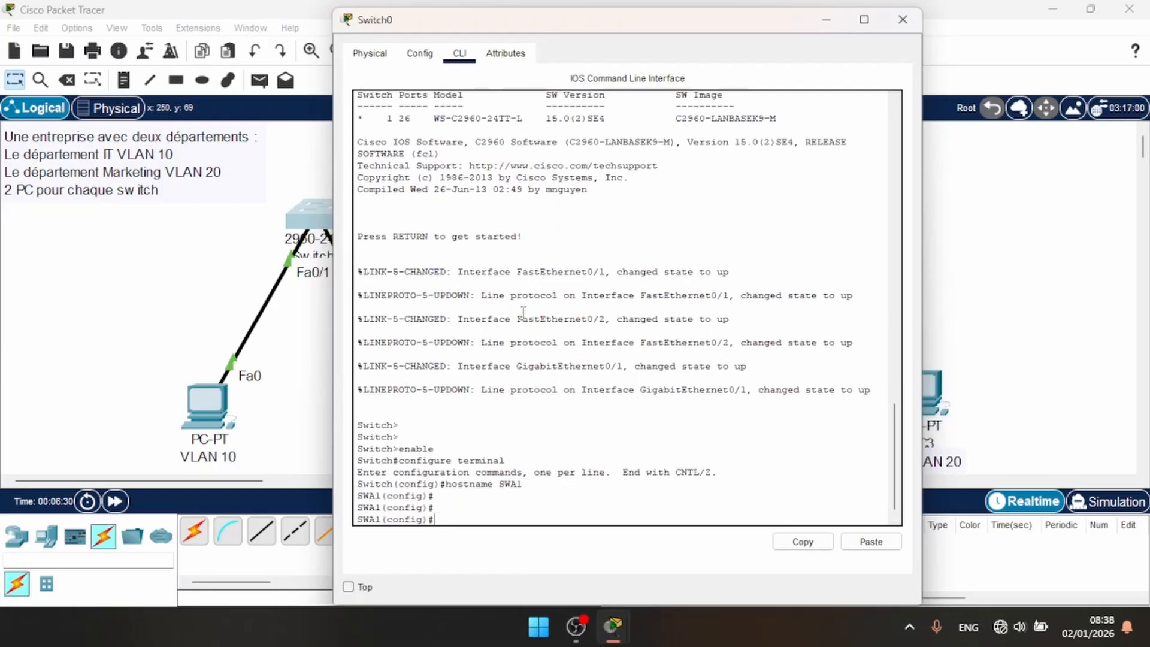
key(Return)
key(Return)
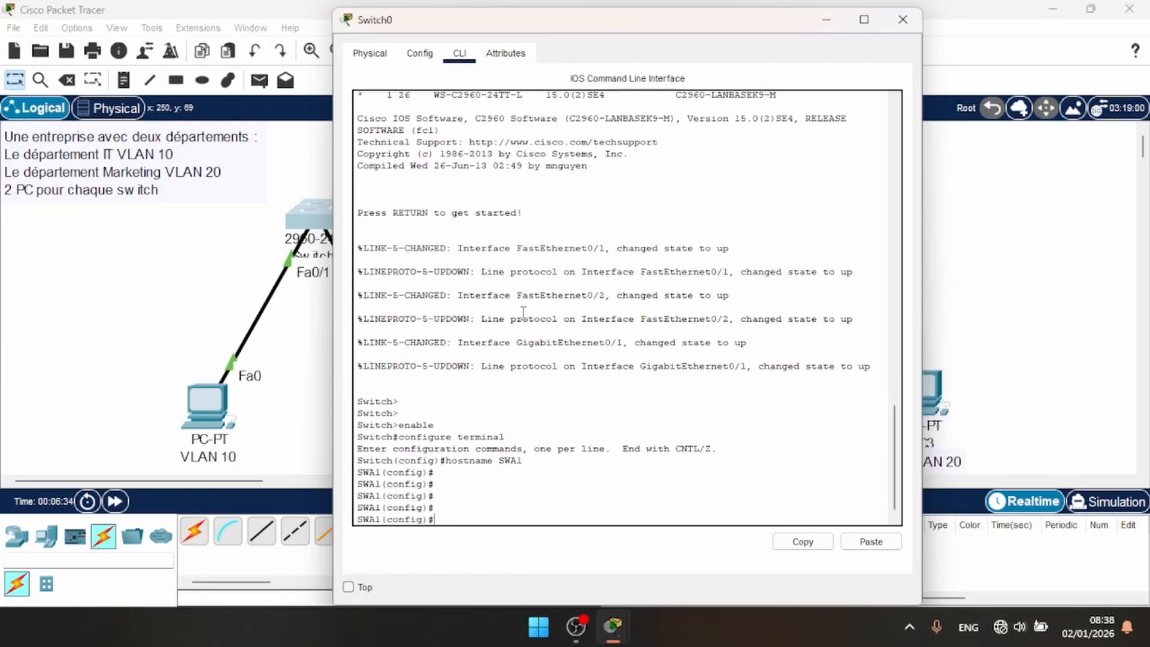
Create VLAN 10 on SWA1 and name it IT.
text(vlan 10)
key(Return)
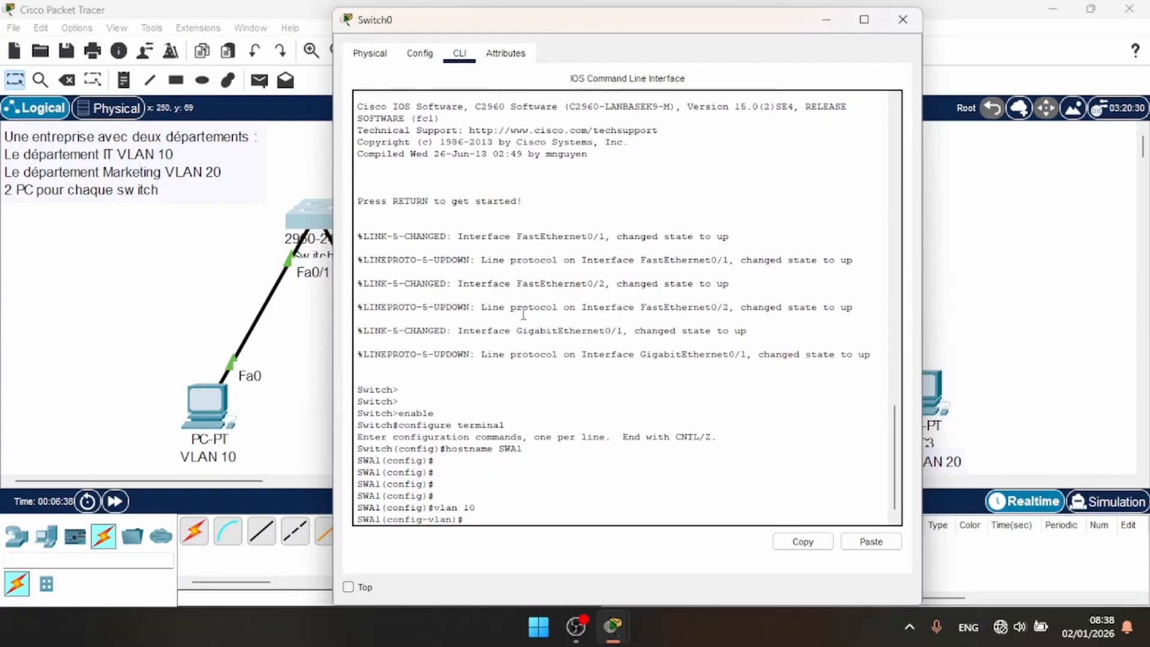
text(name IT)
key(Return)
key(Return)
key(Return)
key(Return)
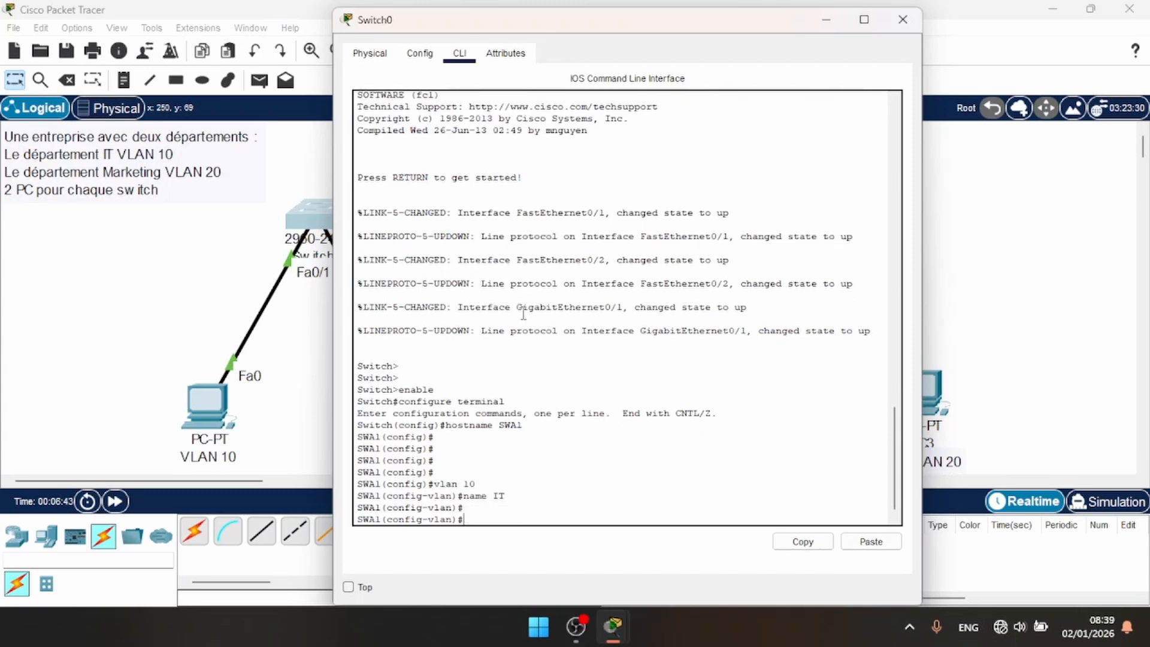
Create VLAN 20 on SWA1, name it Marketing, and return to global configuration mode.
text(vlan 20)
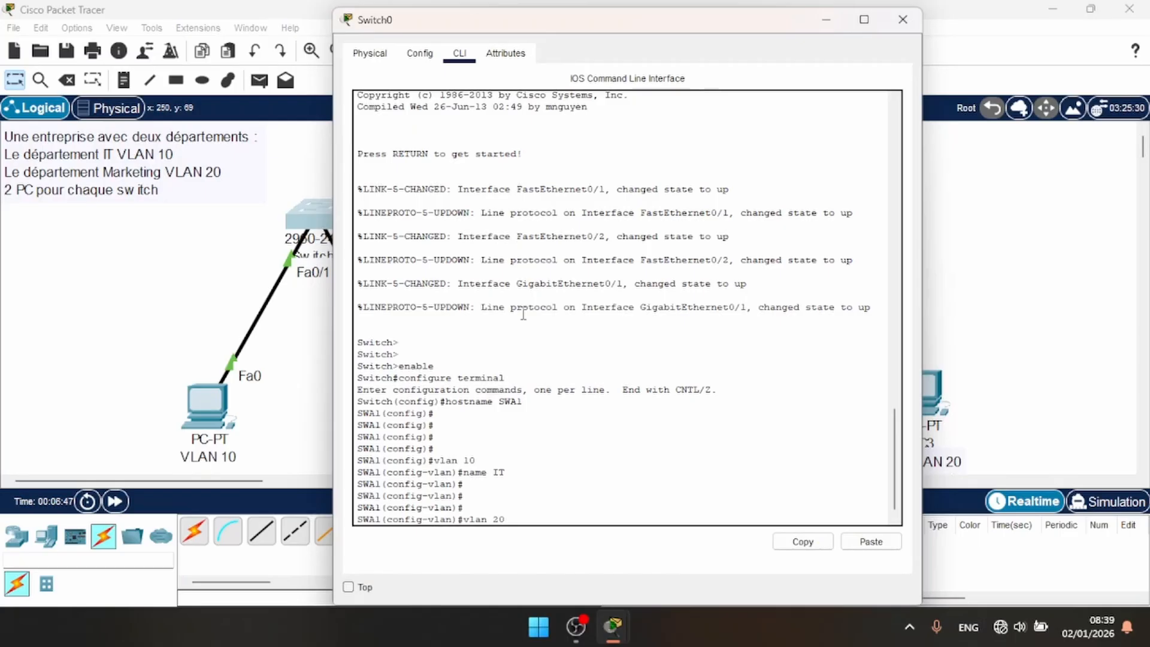
key(Return)
text(name )
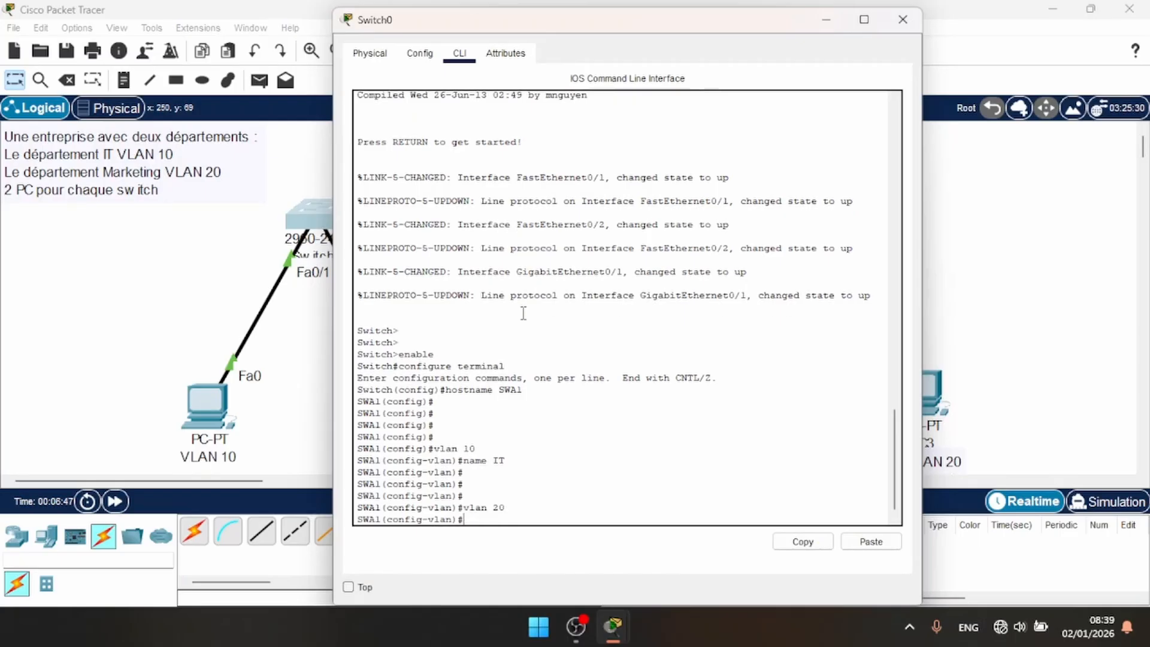
text(Marketing)
key(Return)
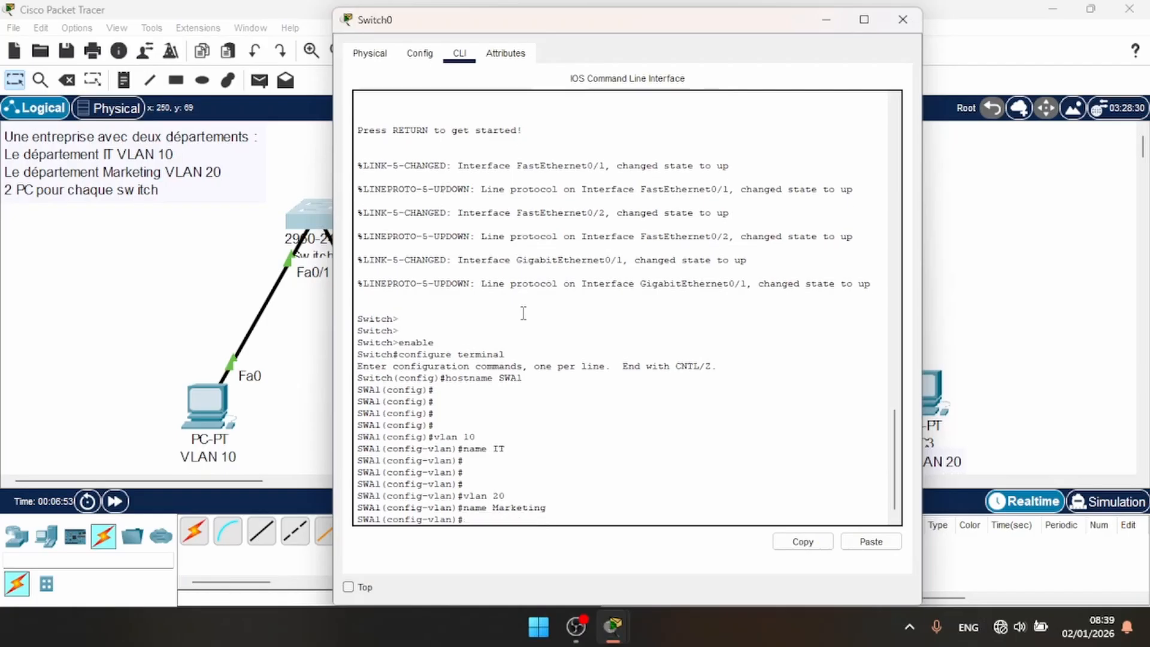
key(Return)
key(Return)
key(Return)
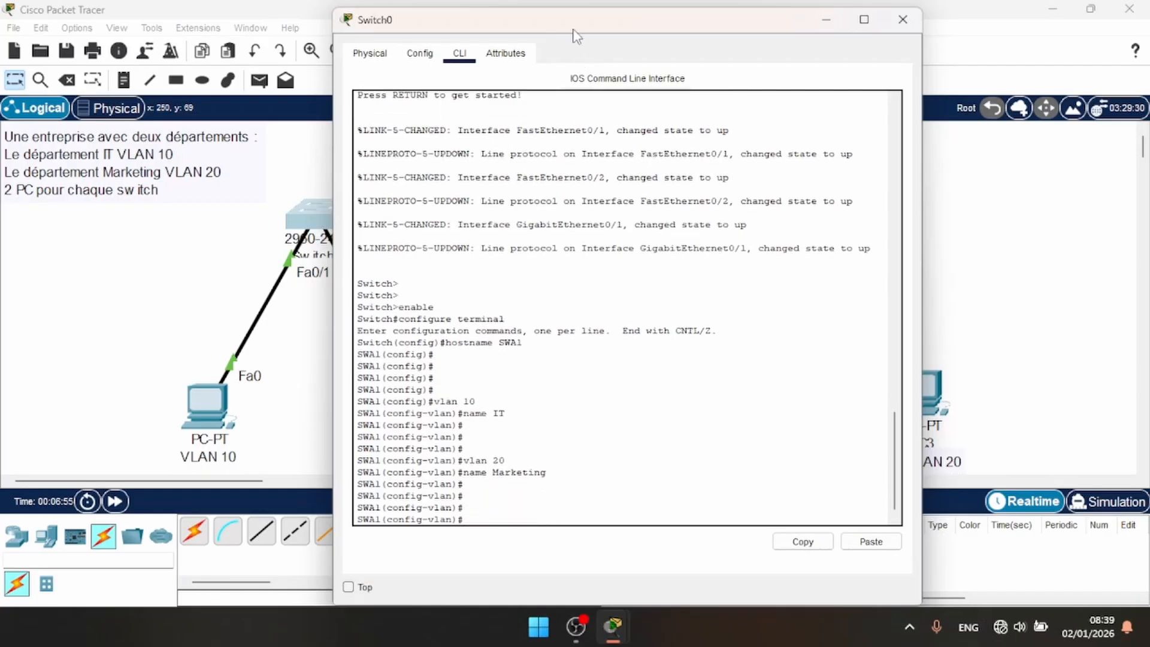
drag(574, 29, 772, 28)
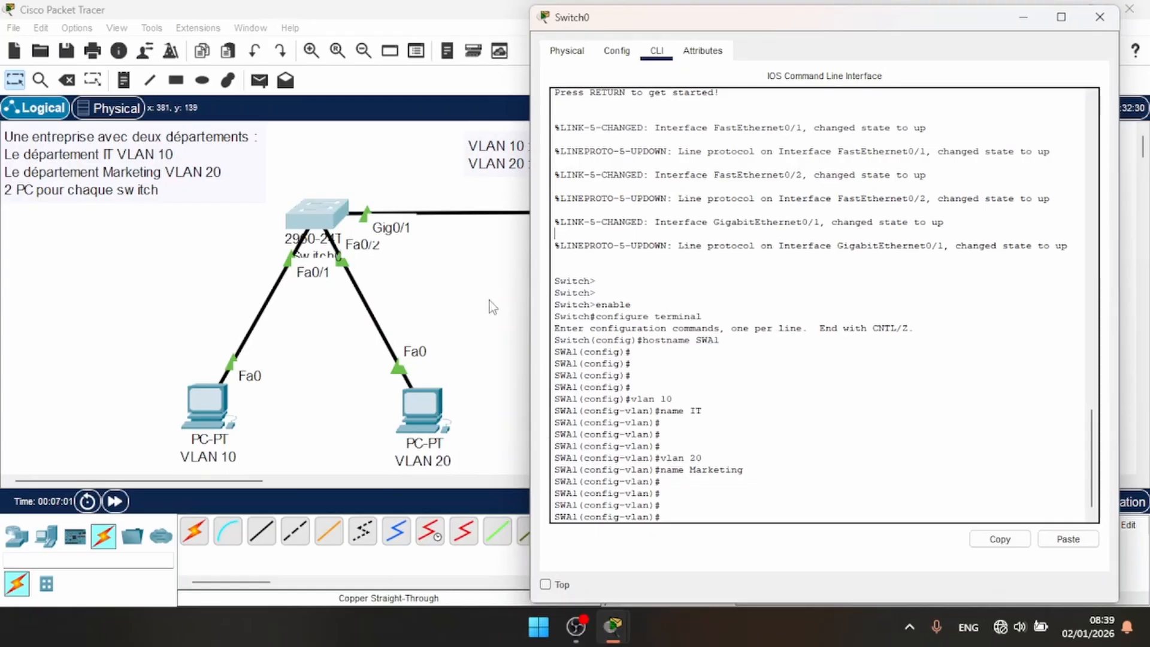
text(exit)
key(Return)
key(Return)
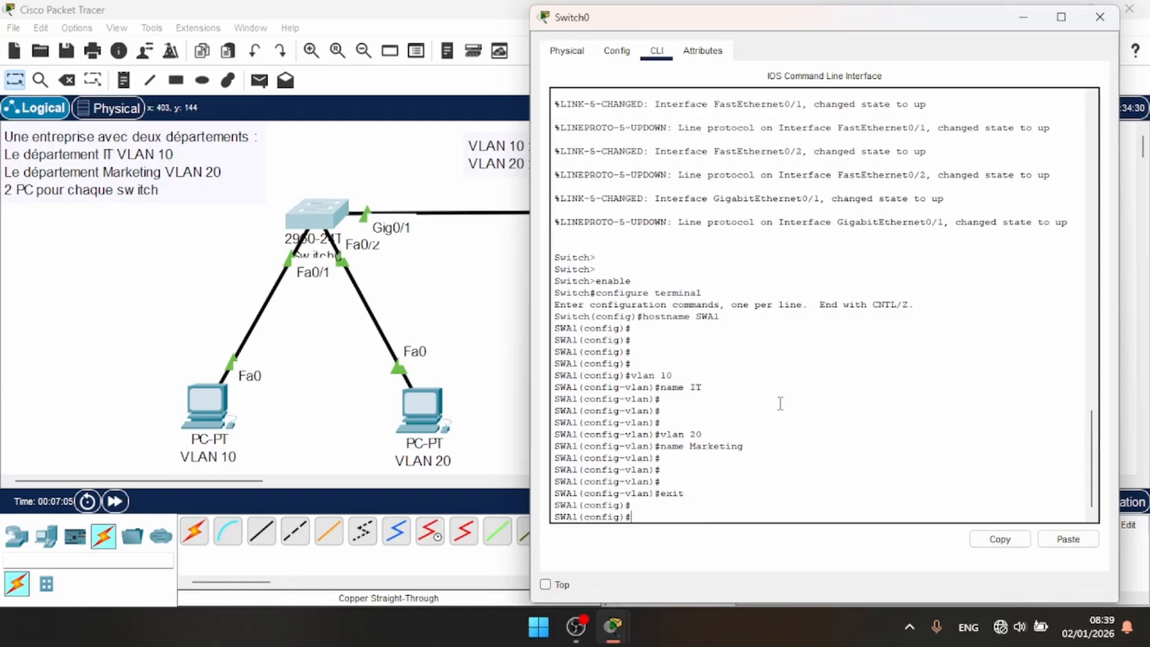
Set SWA1's interface fa0/1 to access mode with switchport mode access.
text(interface fa0/1)
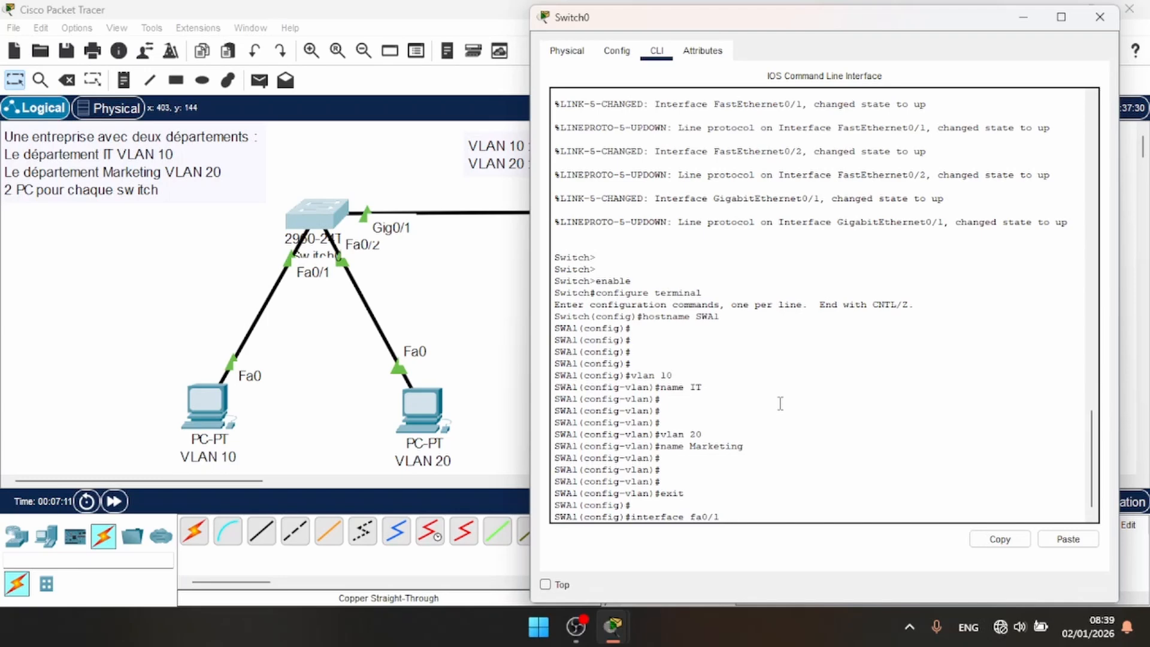
key(Return)
text(sw)
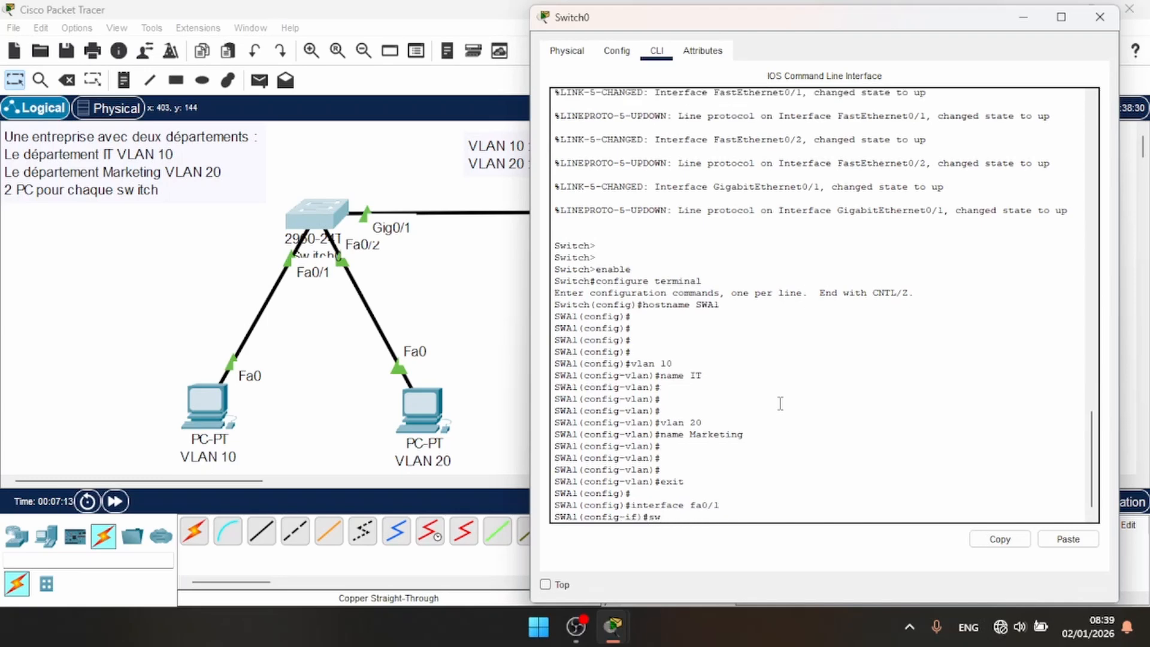
text(itchport mode access)
key(Return)
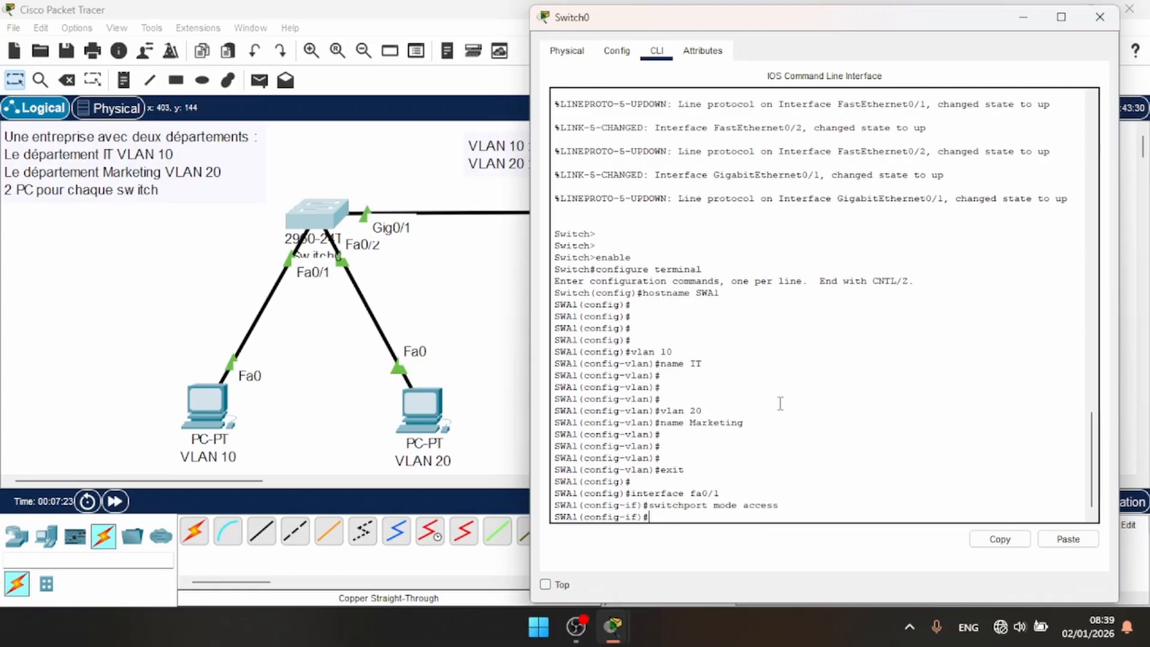
Assign SWA1's interface fa0/1 to VLAN 10 with switchport access vlan 10.
key(Up)
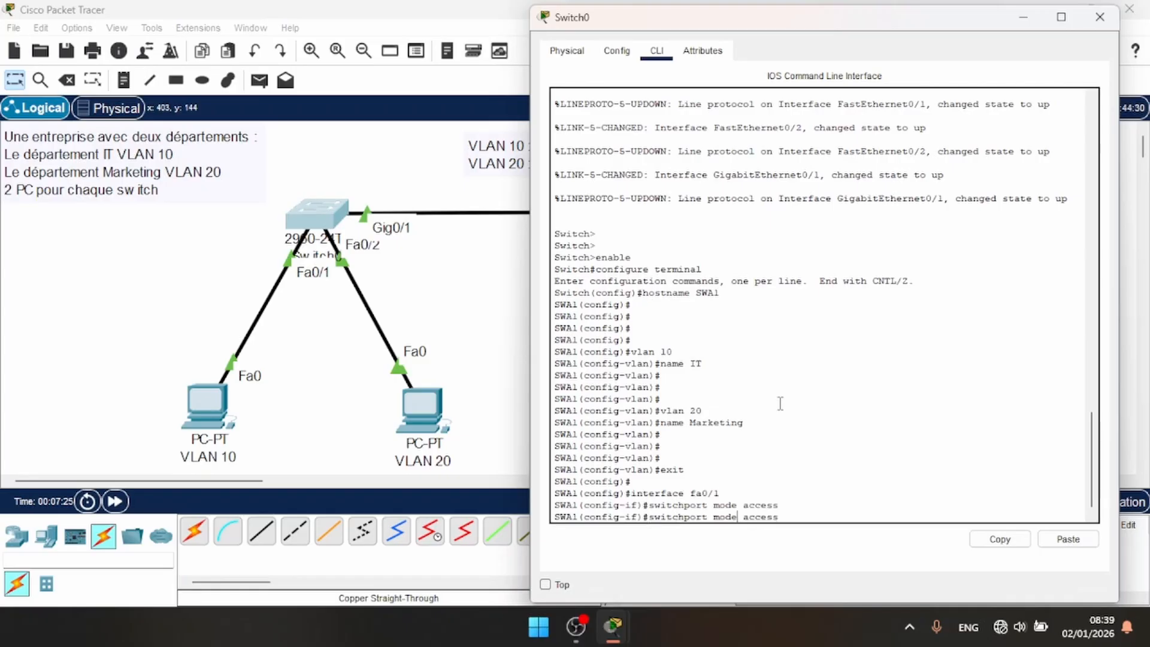
key(BackSpace)
key(BackSpace)
key(BackSpace)
key(BackSpace)
key(BackSpace)
key(Right)
key(Right)
key(Right)
key(Right)
key(Right)
text(vlan 10)
key(Return)
key(Return)
key(Return)
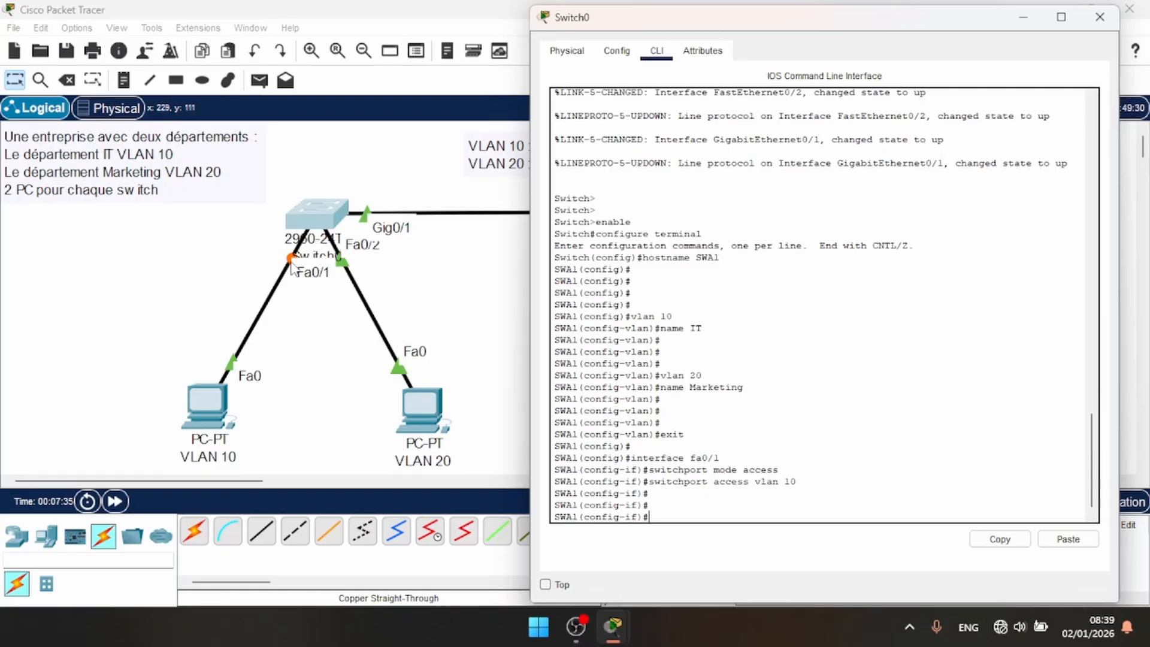
Select SWA1's interface fa0/2 and set its switchport to access mode.
key(Up)
key(Up)
key(Up)
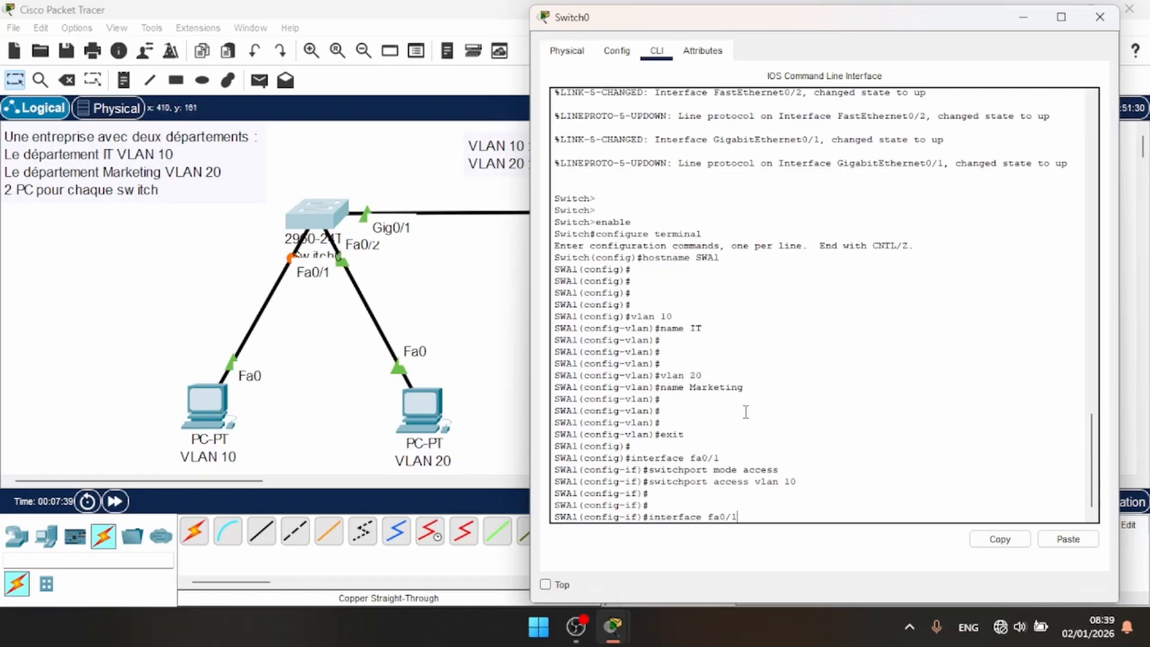
key(BackSpace)
text(2)
key(Return)
key(Up)
key(Up)
key(Up)
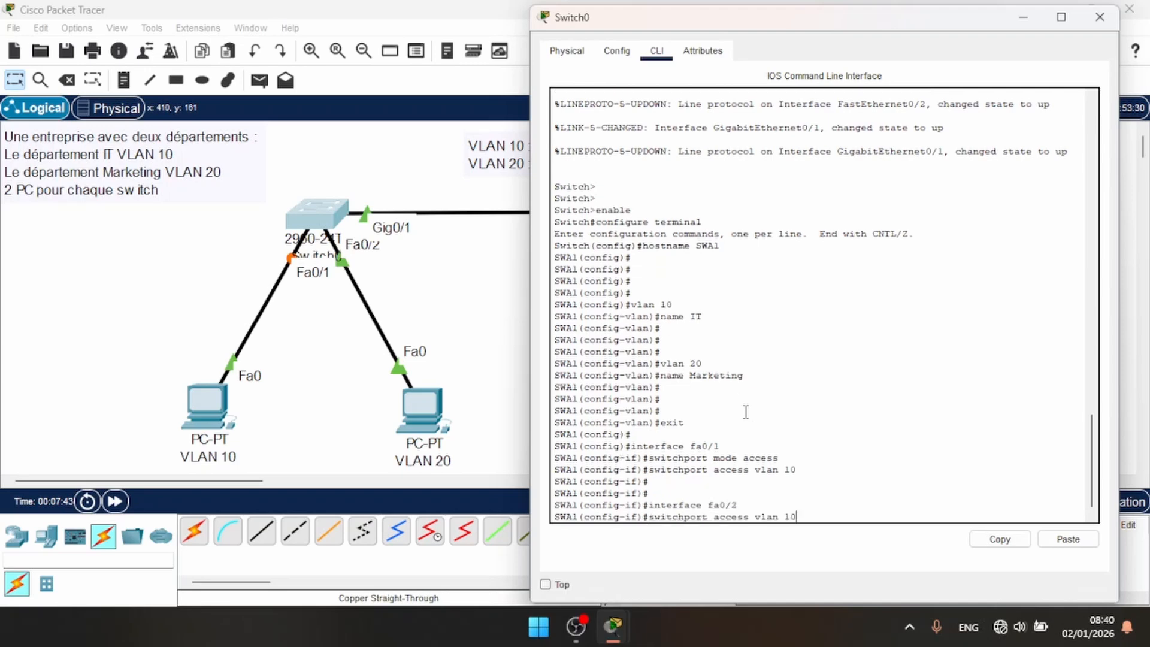
key(BackSpace)
key(Return)
Assign SWA1's interface fa0/2 to access VLAN 20.
key(Up)
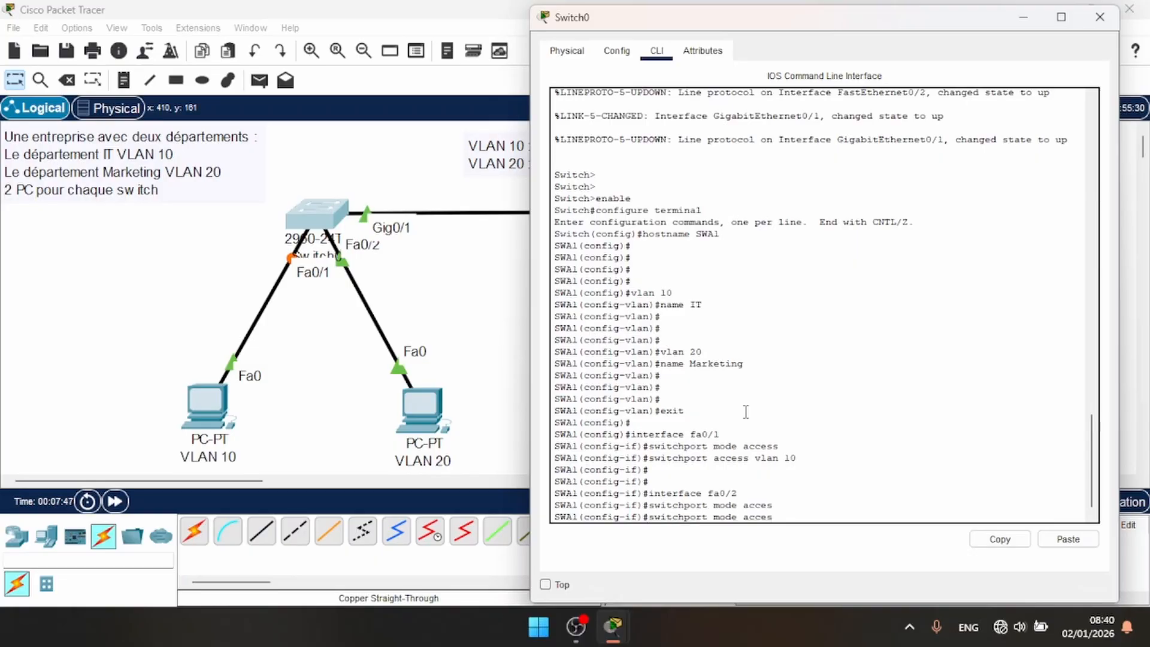
key(Left)
key(Left)
key(Left)
key(Left)
key(Left)
key(BackSpace)
key(BackSpace)
key(BackSpace)
key(BackSpace)
key(BackSpace)
text(vlan 20)
key(Return)
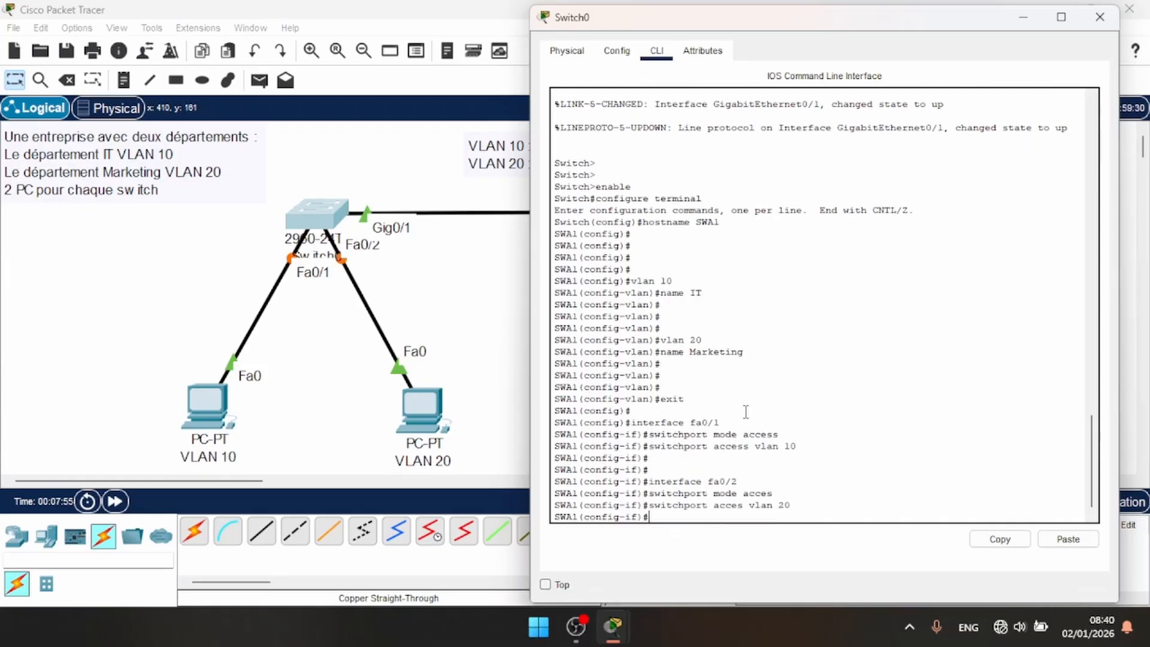
key(Return)
key(Return)
key(Return)
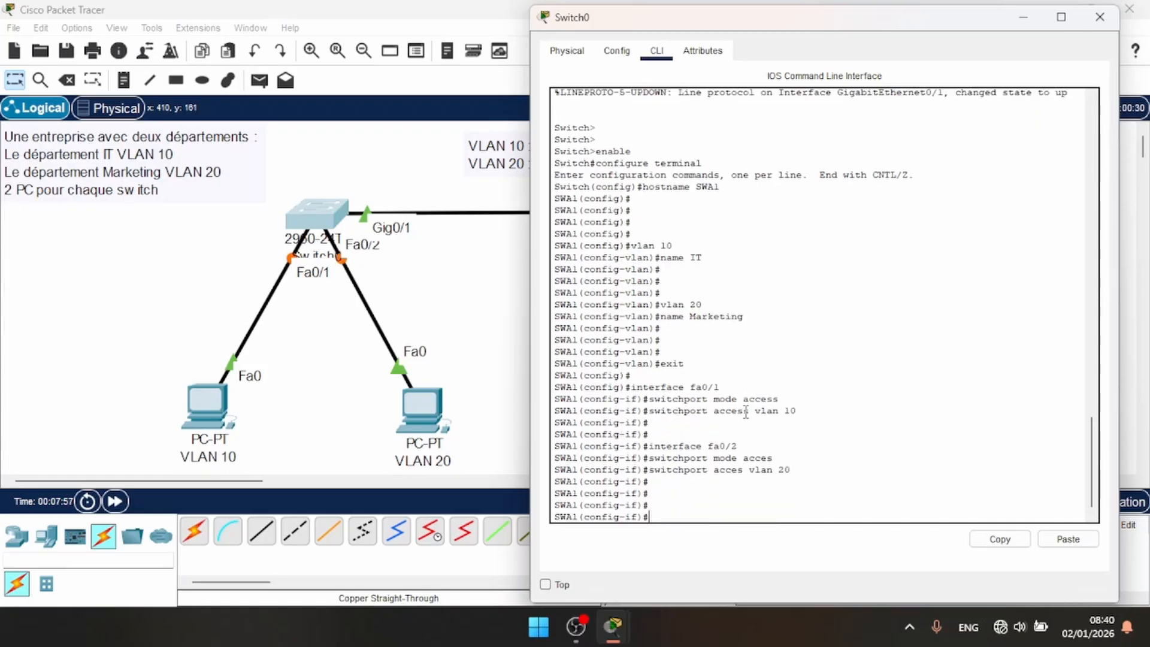
Exit configuration mode on SWA1 back to privileged mode and save the configuration with wr.
text(exit)
key(Return)
key(Return)
key(Return)
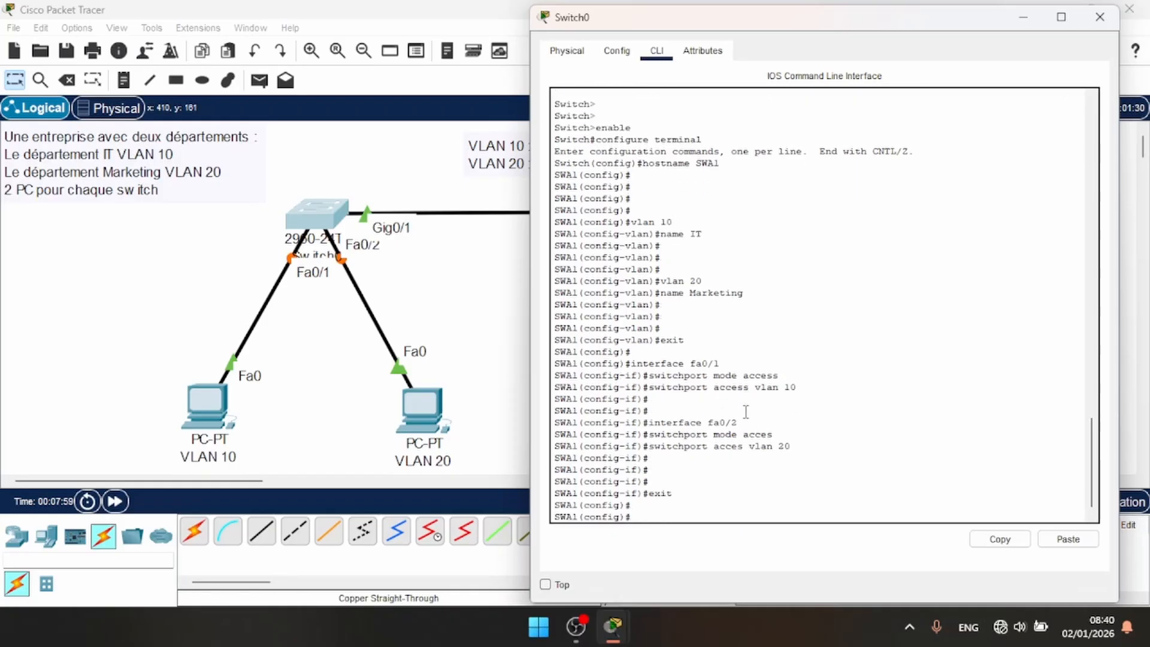
text(exit)
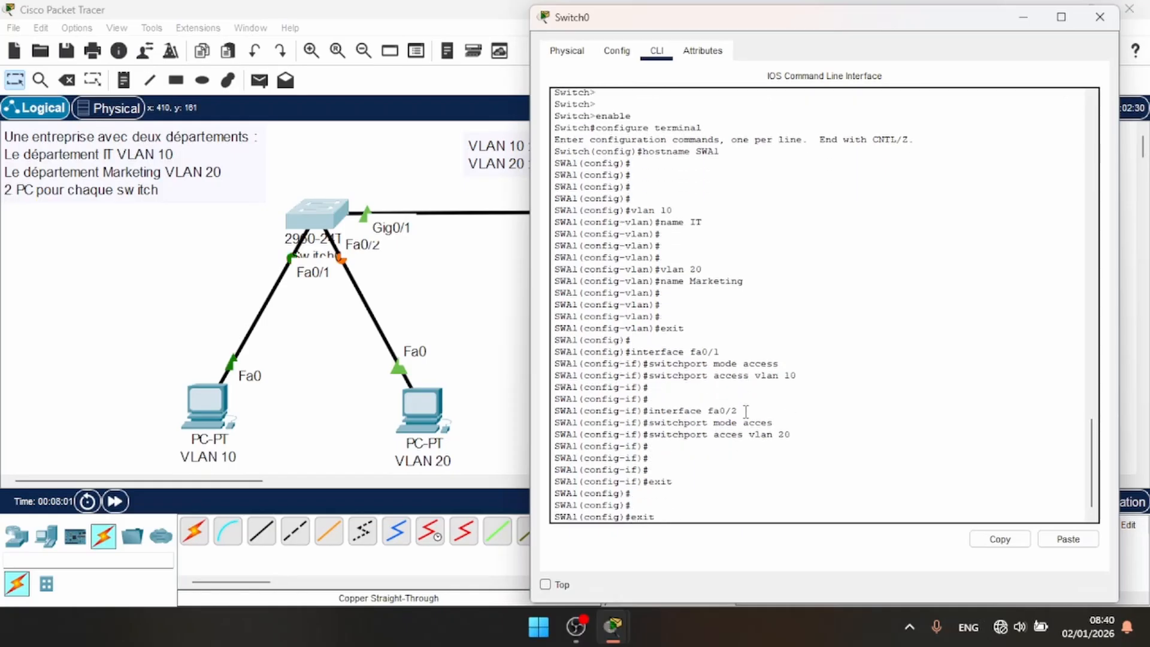
key(Return)
key(Return)
text(wr)
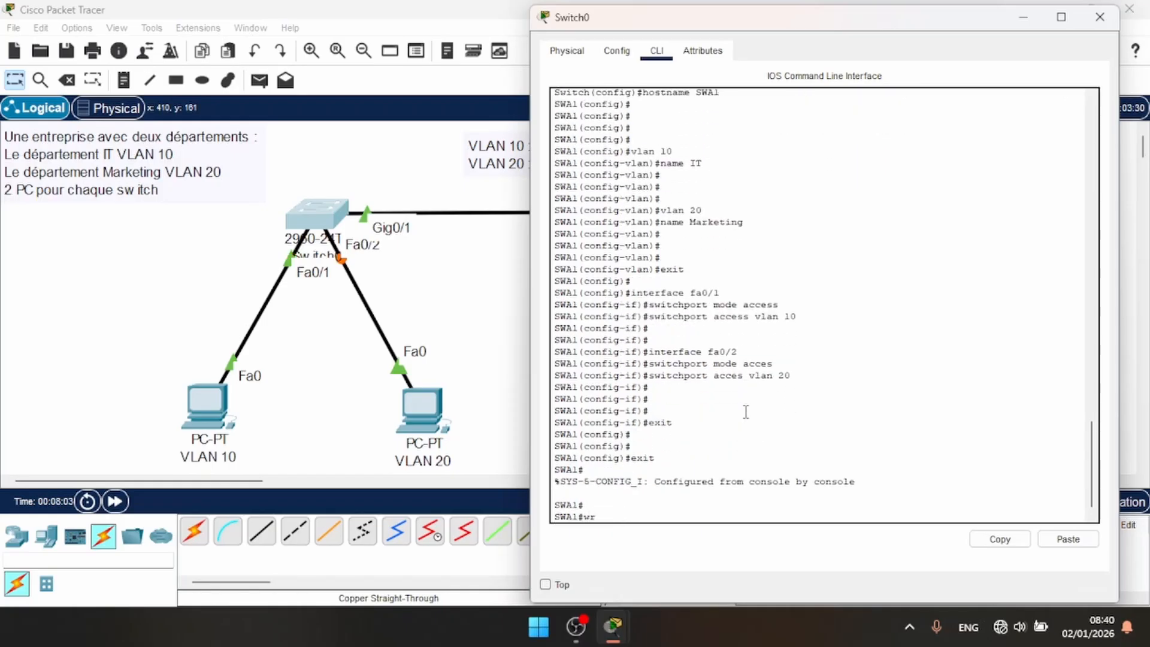
key(Return)
key(Return)
key(Return)
key(Return)
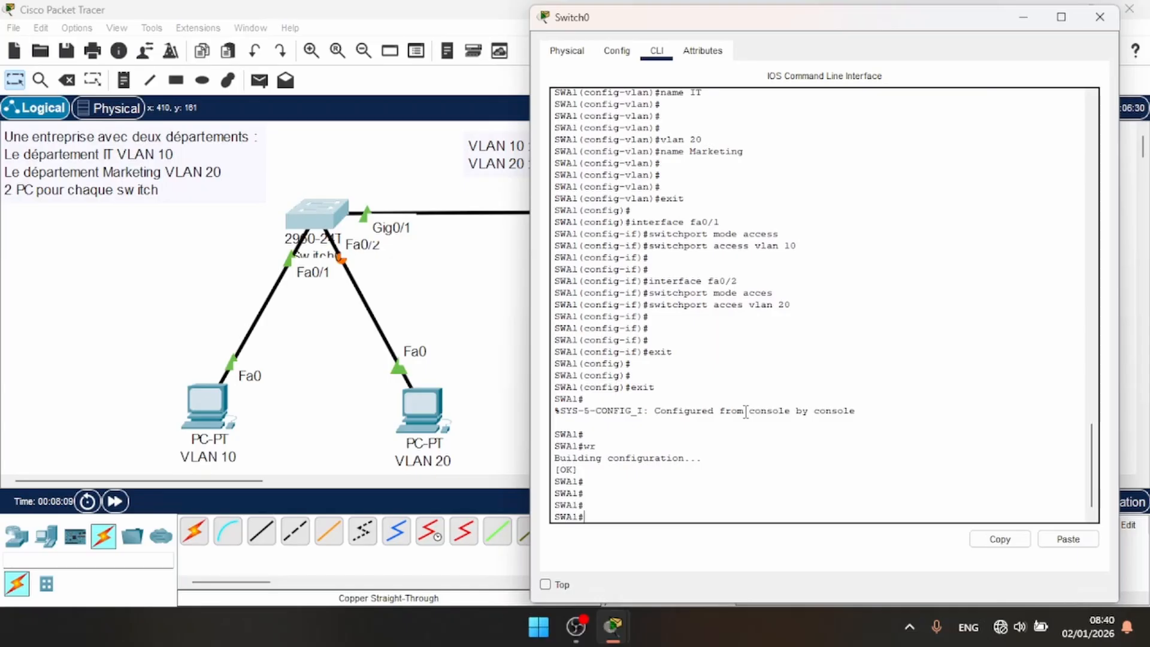
Display SWA1's VLAN summary with show vlan brief.
text(sho)
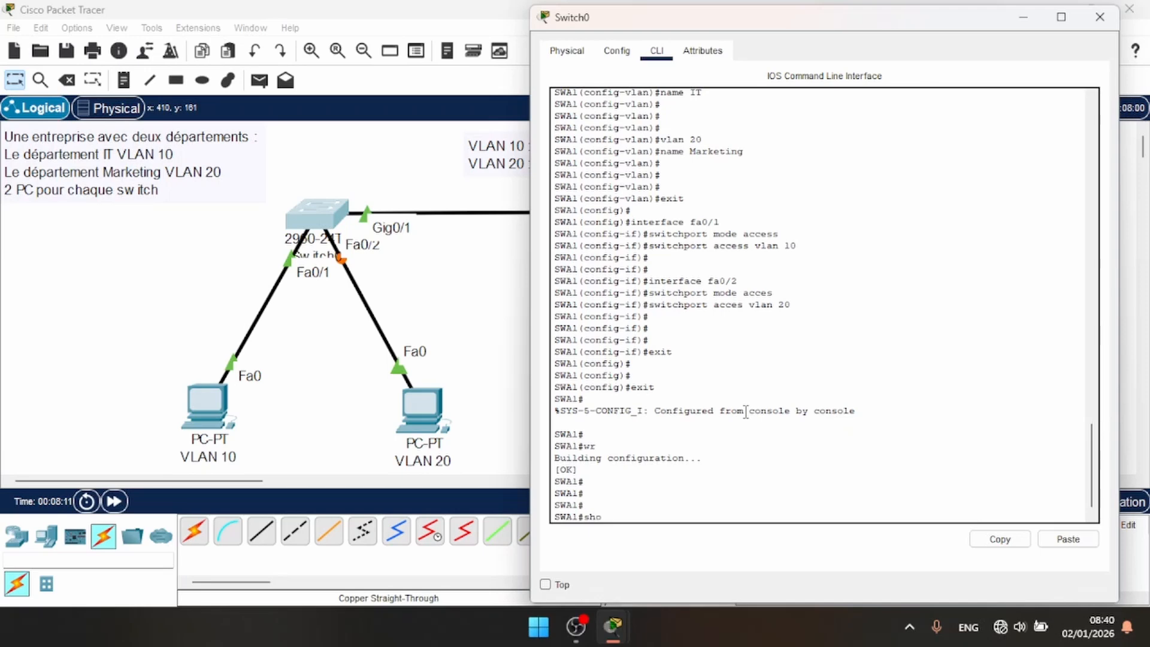
text(w clan)
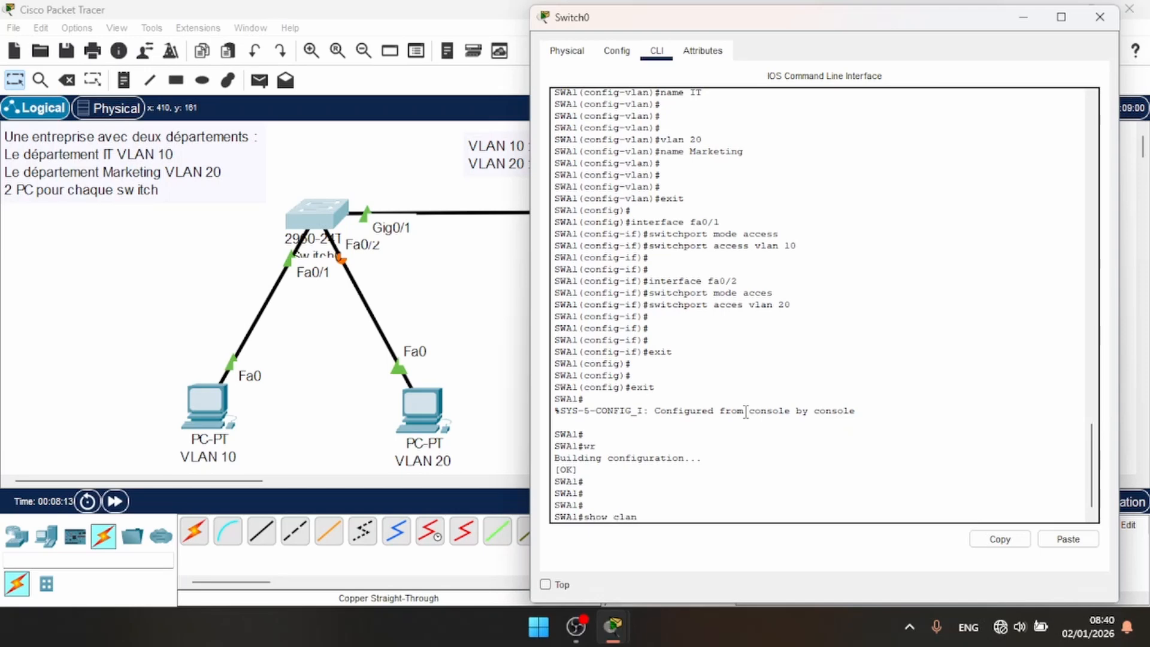
text( brief)
key(Left)
key(Left)
key(Left)
key(Left)
key(Left)
key(Left)
key(Left)
key(Left)
key(Left)
key(BackSpace)
text(v)
key(Return)
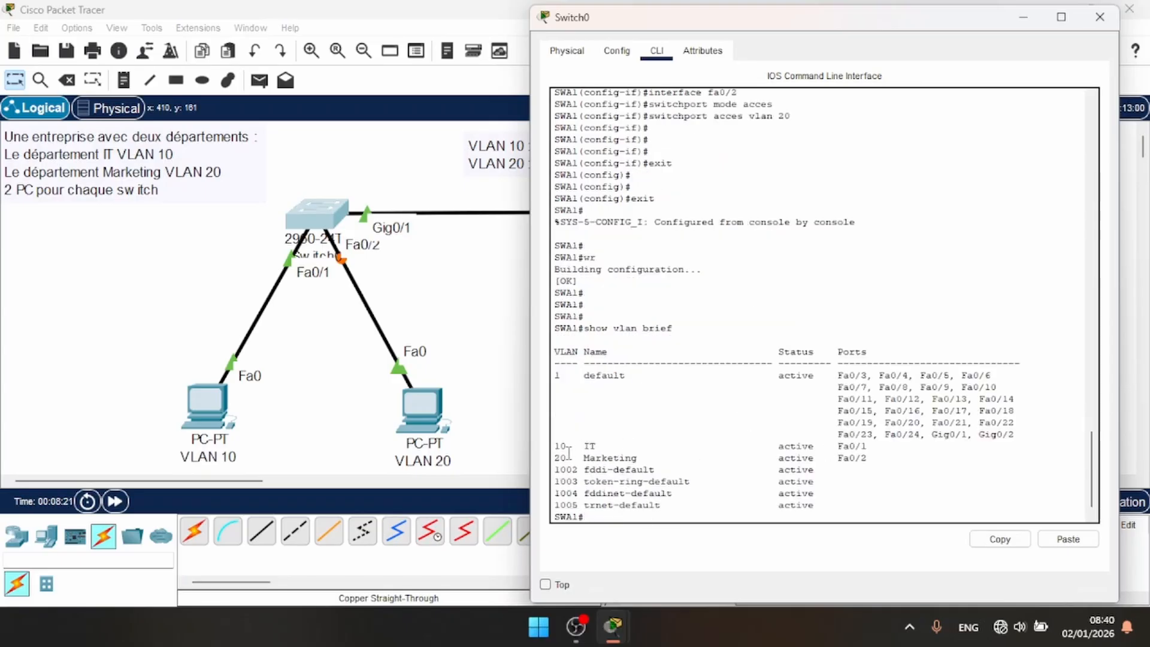
Check the port assignments of the IT and Marketing VLAN rows in SWA1's VLAN summary.
drag(553, 446, 638, 459)
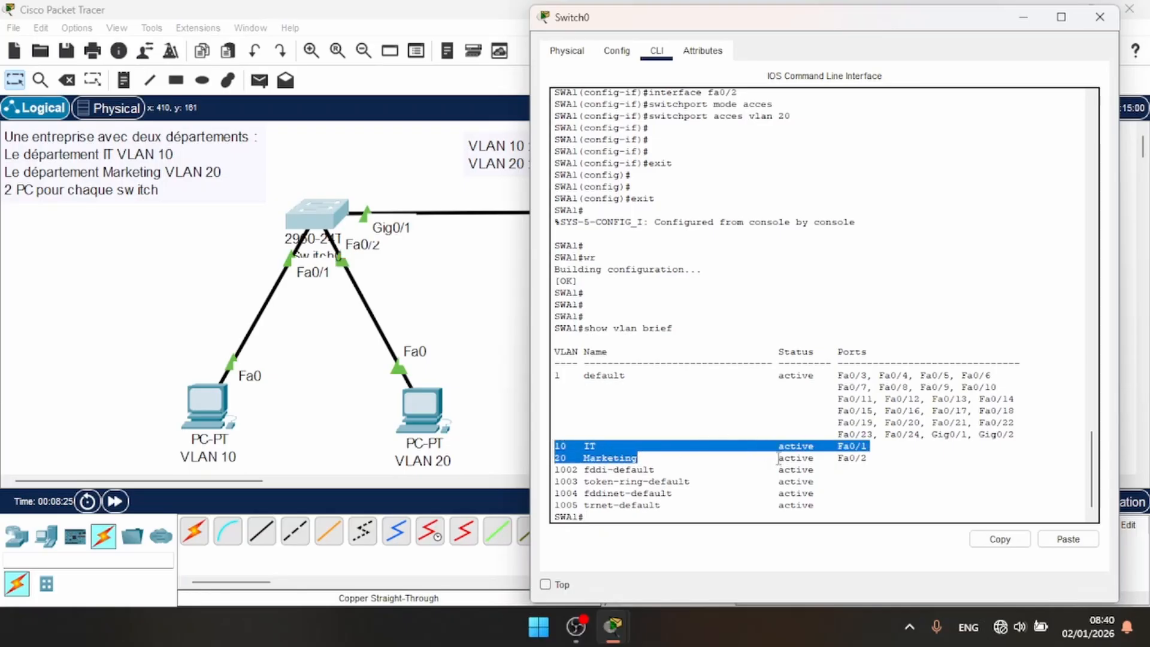
click(863, 460)
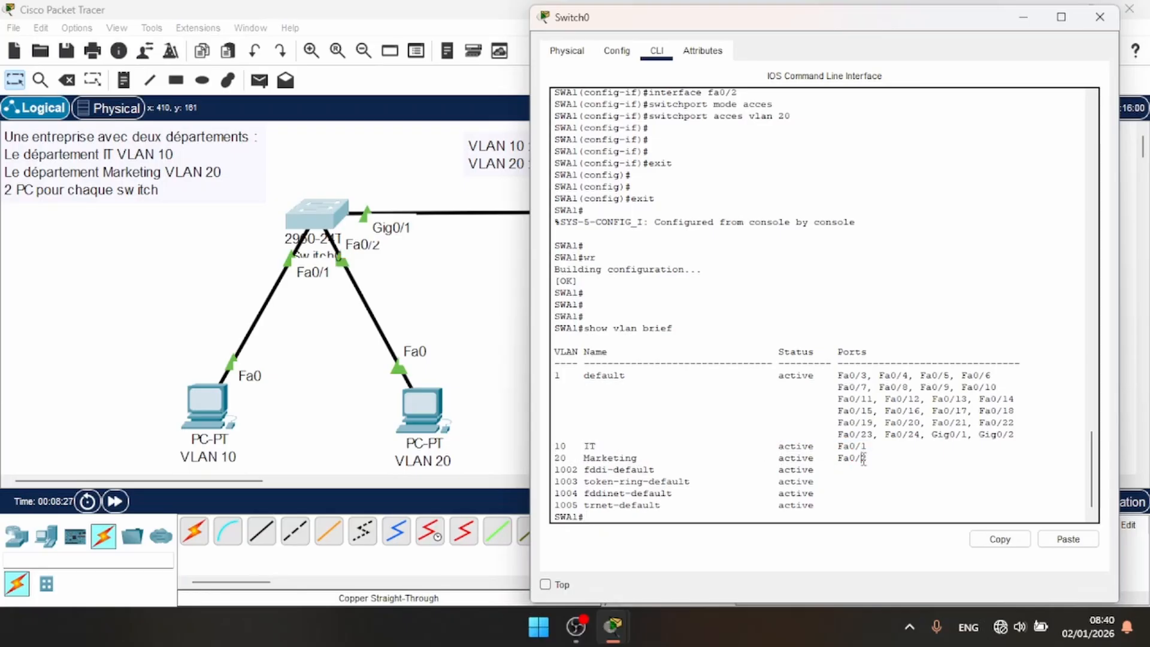
drag(868, 460, 769, 448)
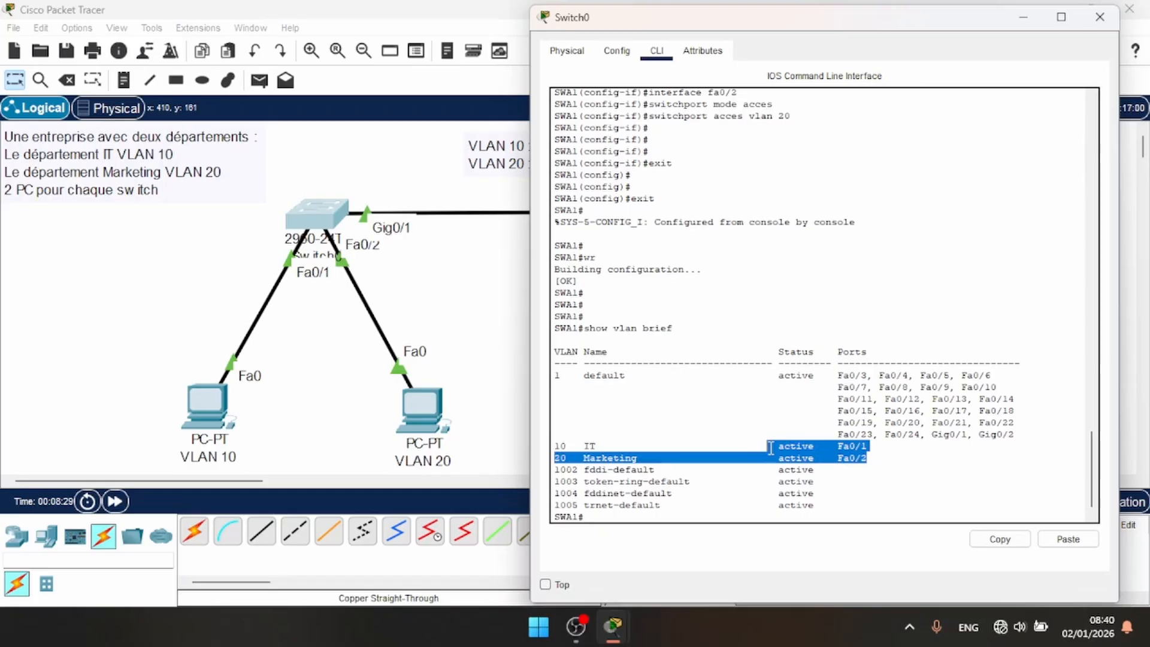
click(798, 475)
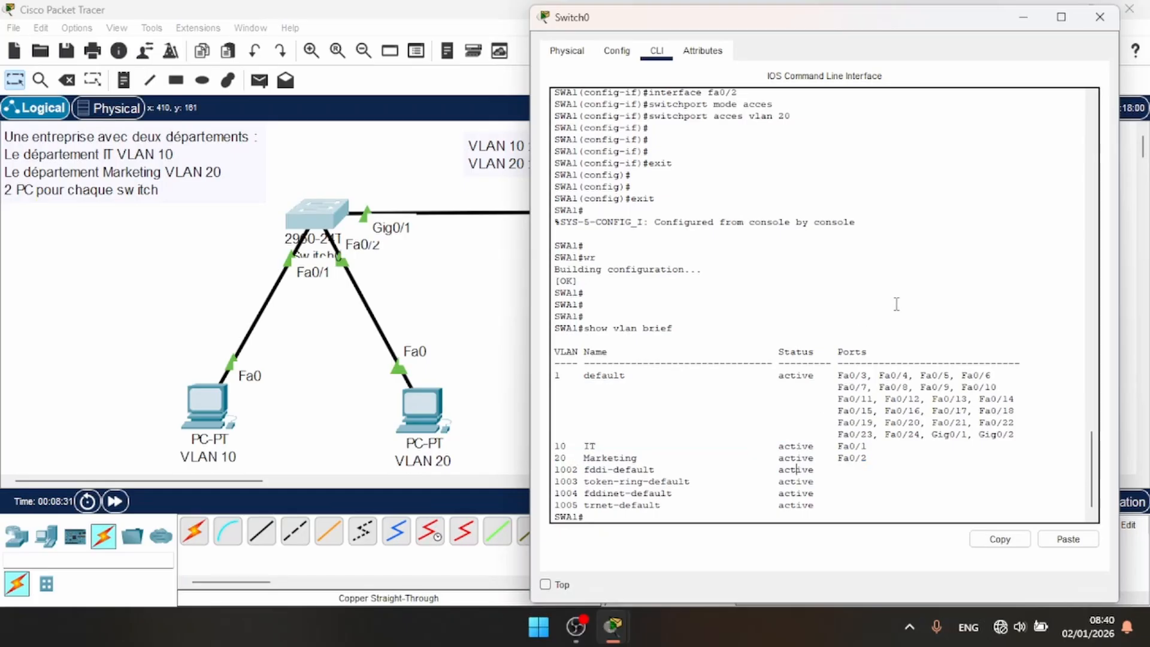
Close the Switch0 window and start a command-line session on Switch1.
click(1091, 24)
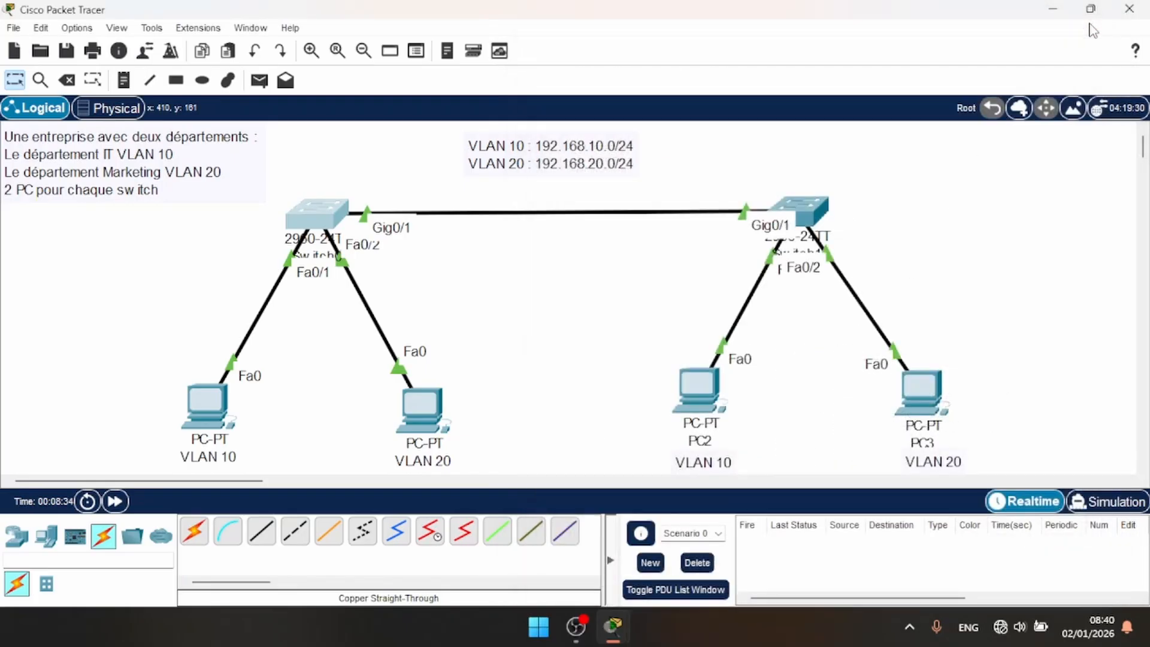
click(817, 217)
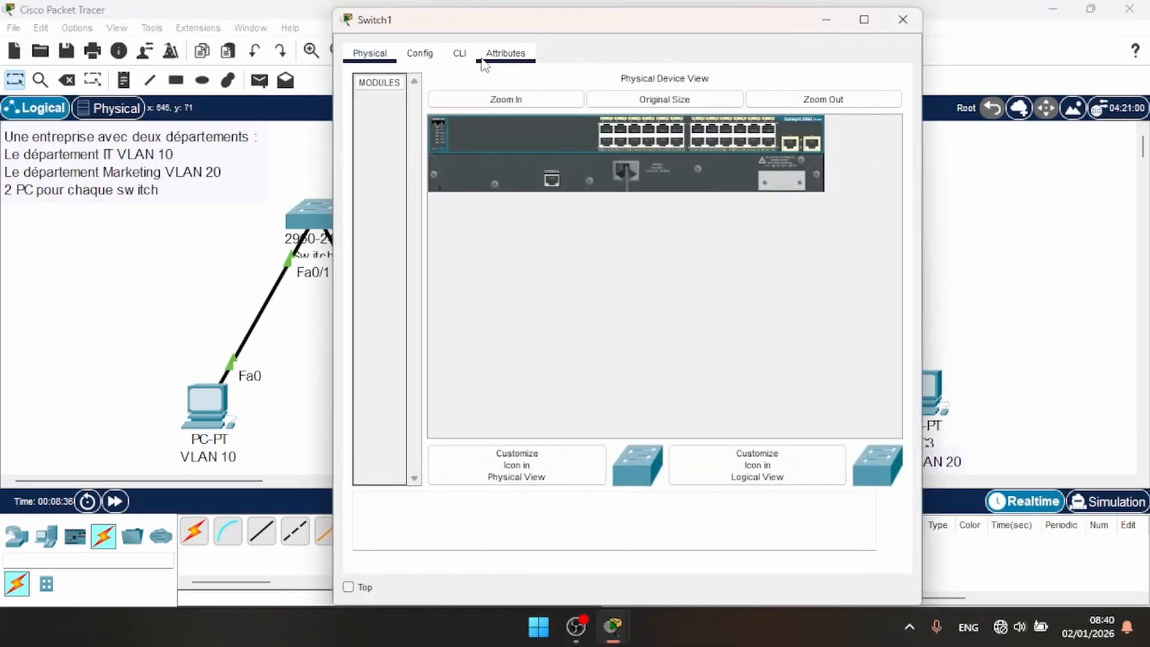
click(460, 54)
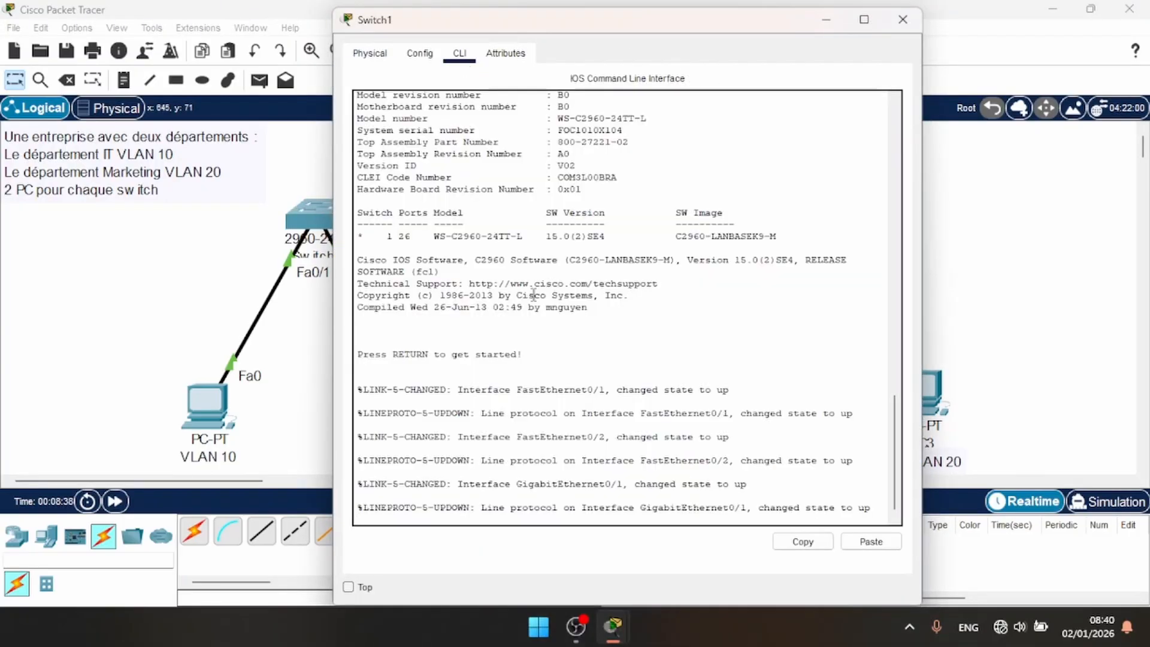
key(Return)
key(Return)
key(Return)
Enter privileged mode and global configuration mode on Switch1 with enable and configure terminal.
text(ena)
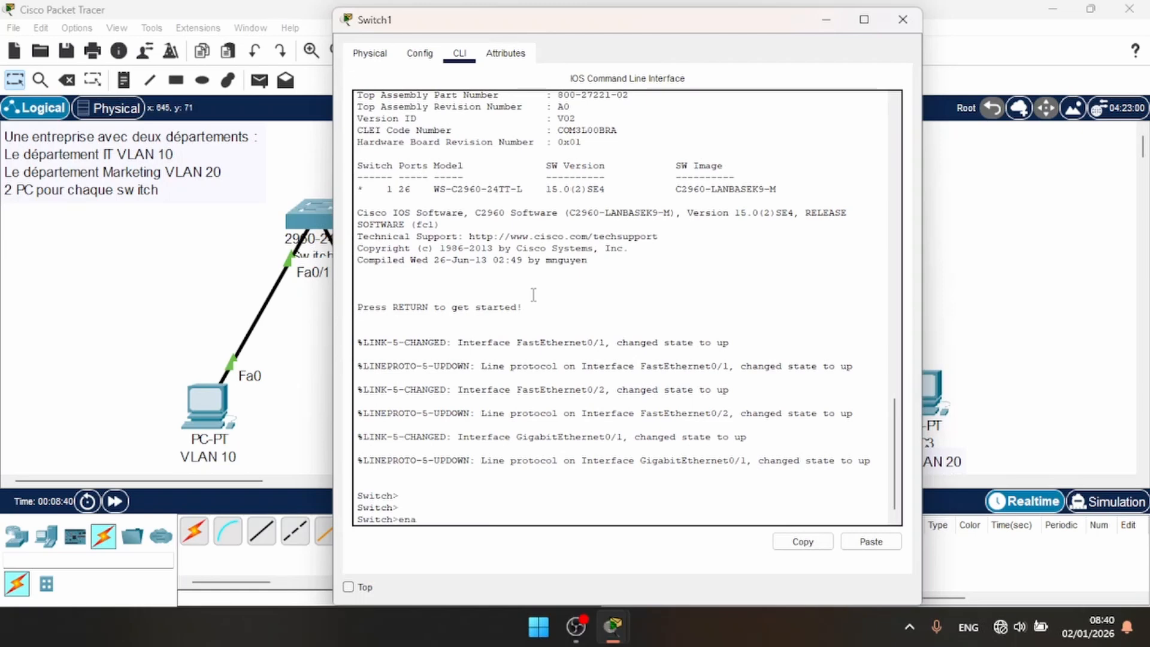
text(ble)
key(Return)
text(conf)
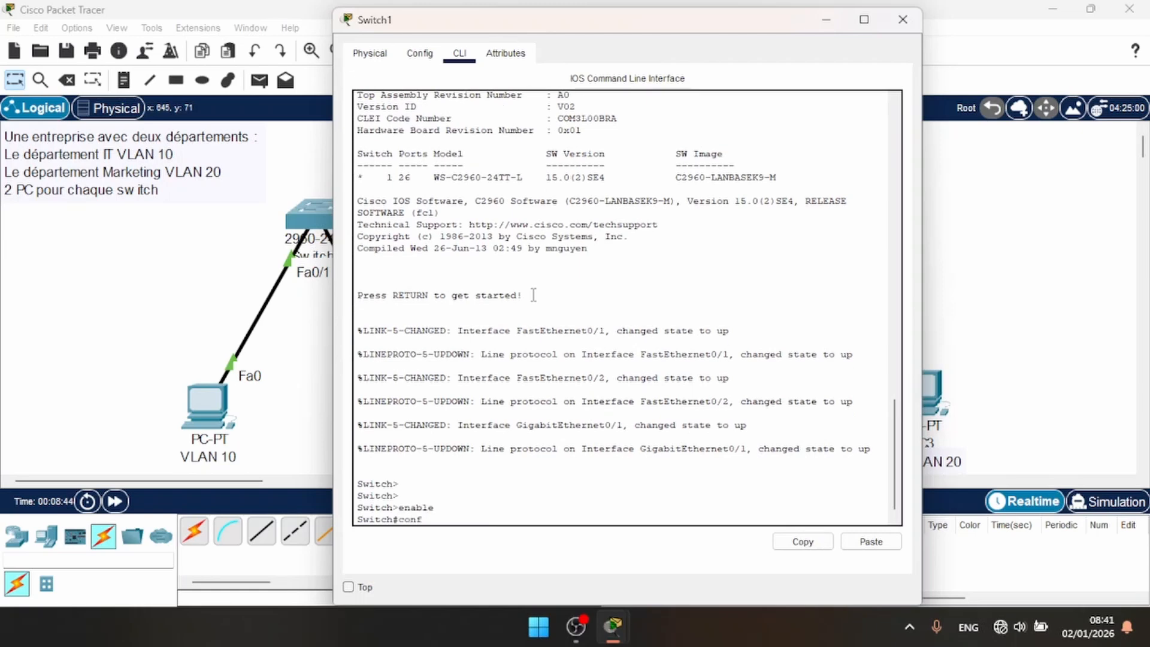
text(igure terminal)
key(Return)
key(Return)
key(Return)
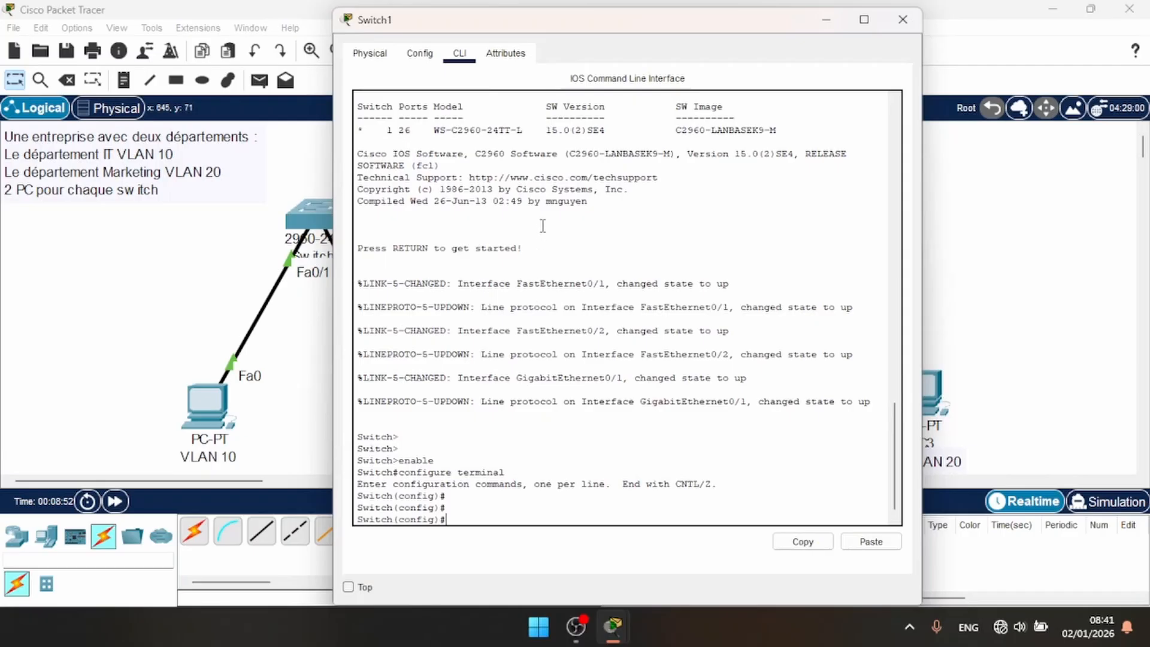
Set Switch1's hostname to SWA2.
text(hostname SWA2)
key(Return)
key(Return)
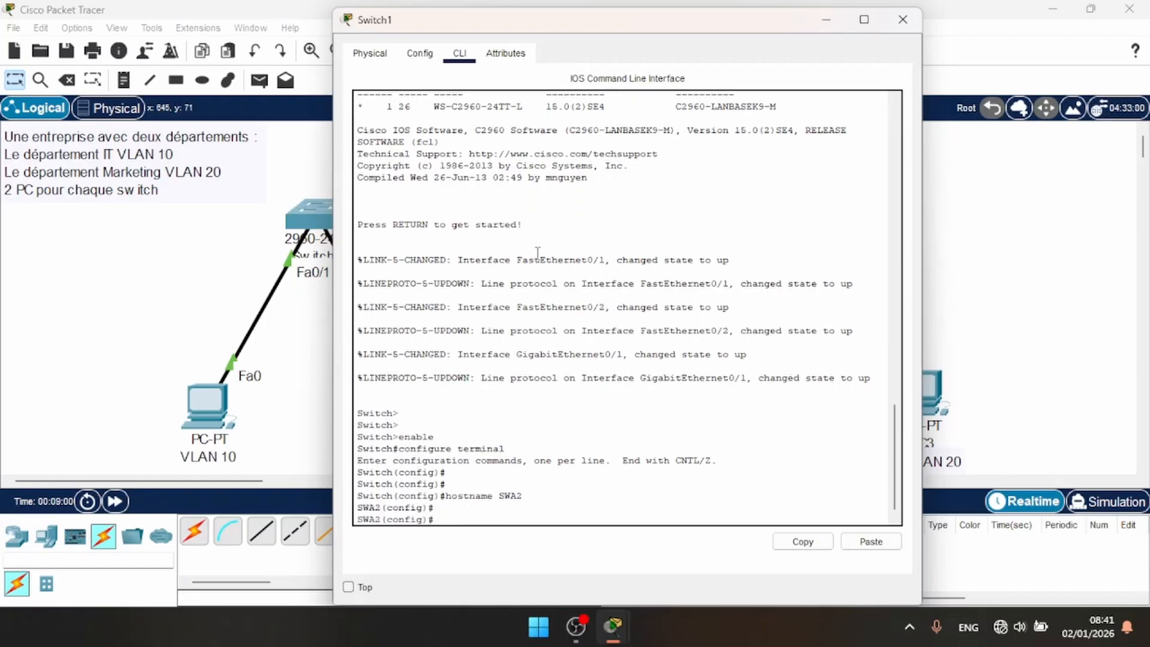
Create VLAN 10 on SWA2 and name it IT.
text(vlan 10)
key(Return)
text(name )
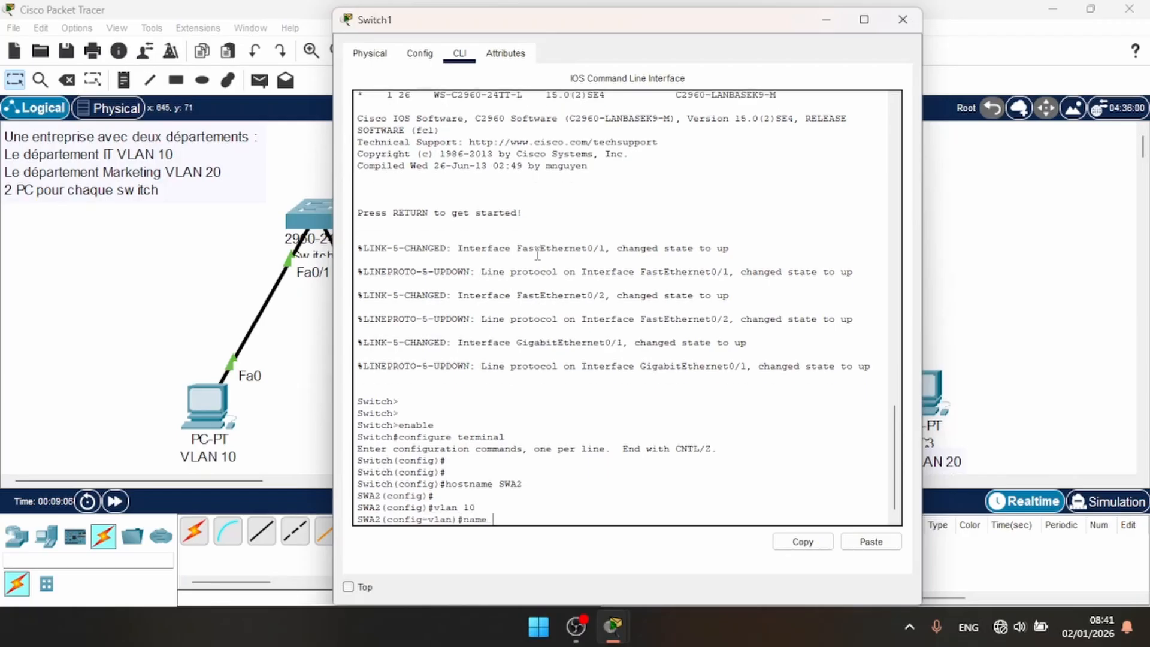
text(IT)
key(Return)
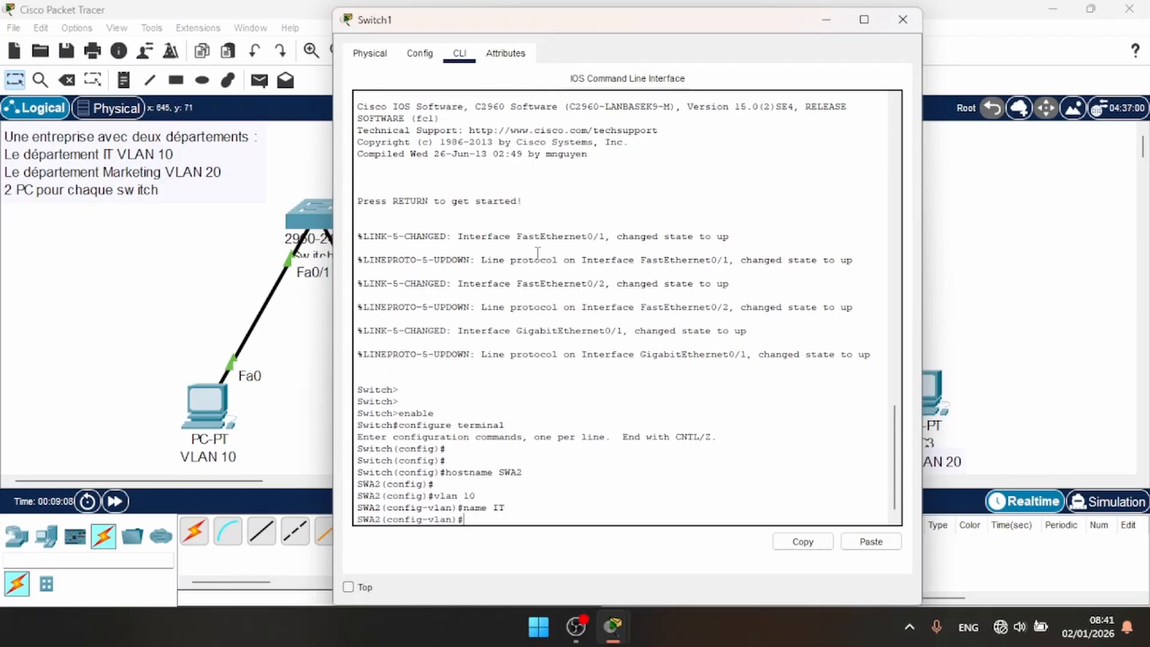
Create VLAN 20 on SWA2 and name it Marketing.
text(vlan 20)
key(Return)
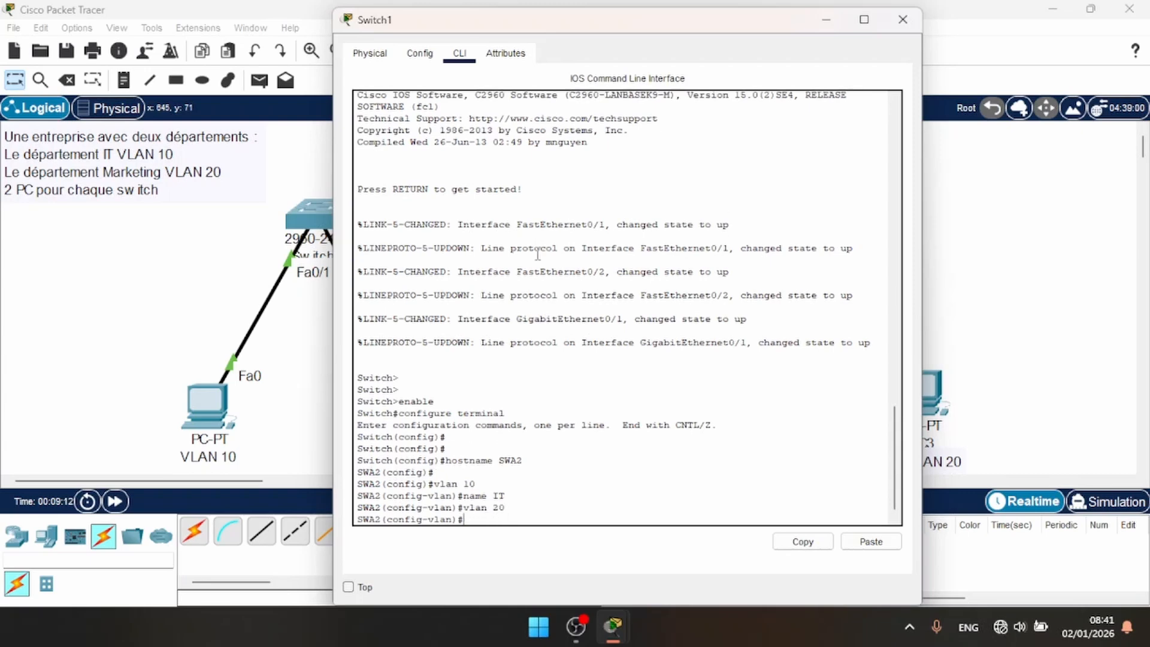
text(name Marketing)
key(Return)
key(Return)
key(Return)
key(Return)
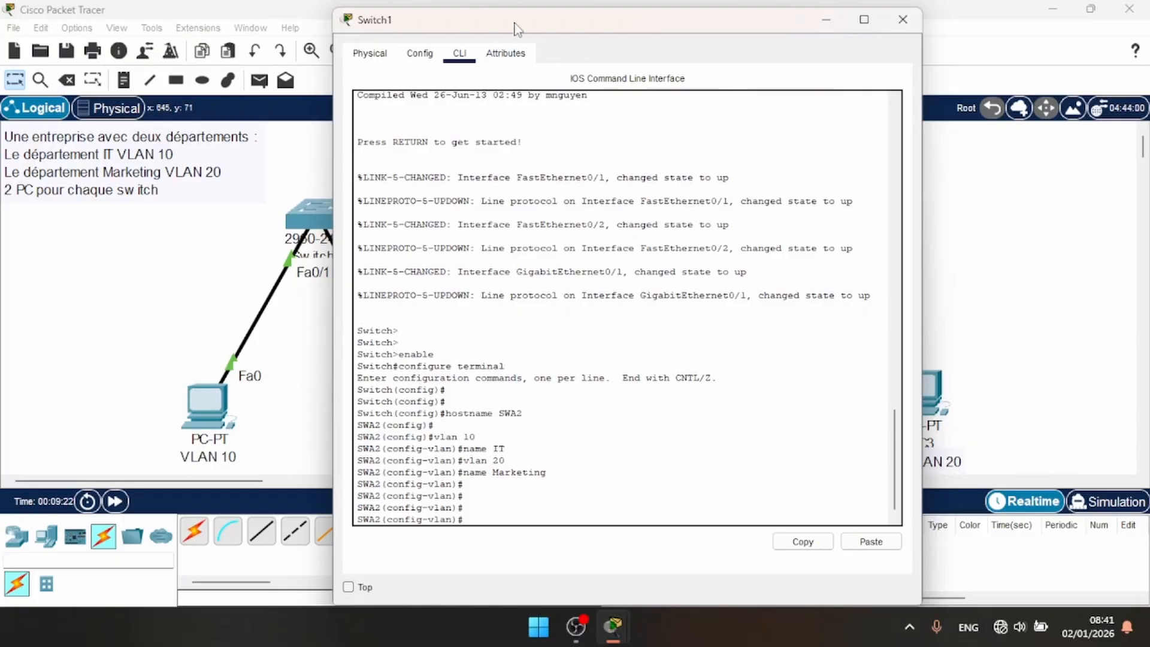
Leave VLAN configuration on SWA2, select interface f0/1 and set it to access mode with switchport mode access.
drag(516, 28, 288, 31)
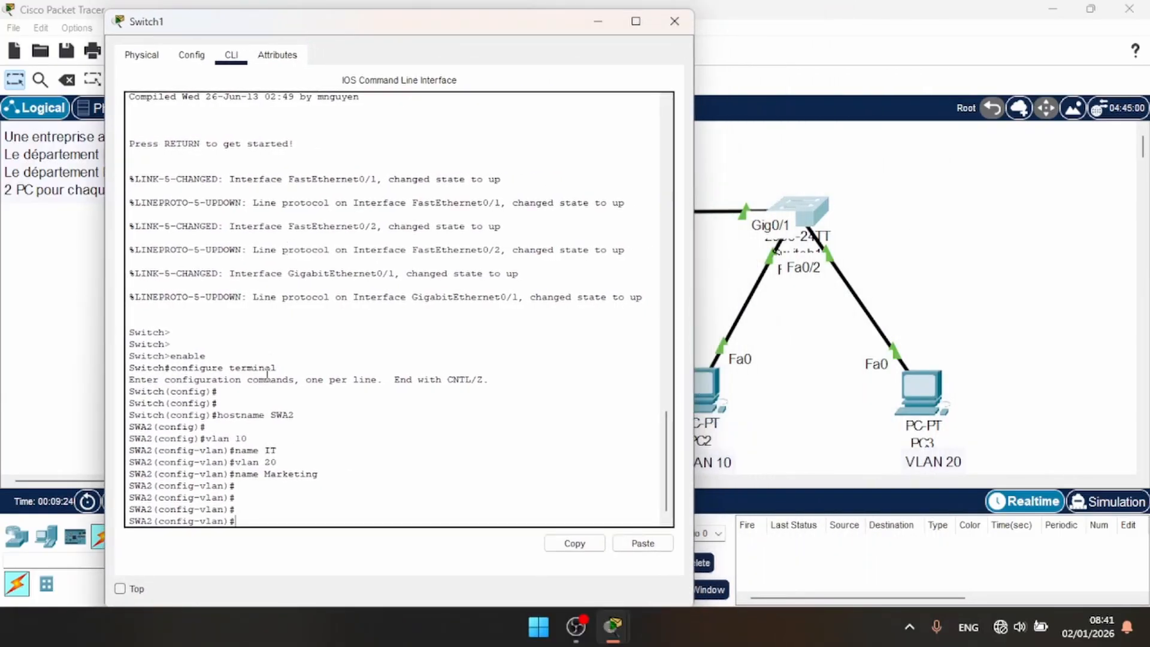
text(exit)
key(Return)
key(Return)
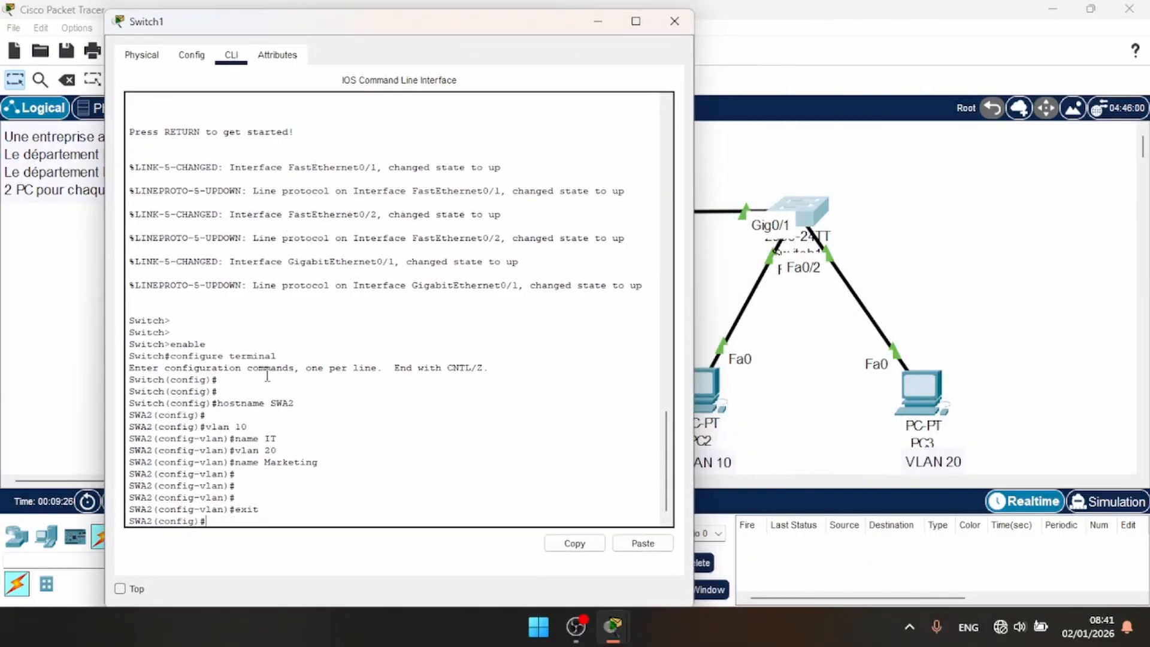
text(int)
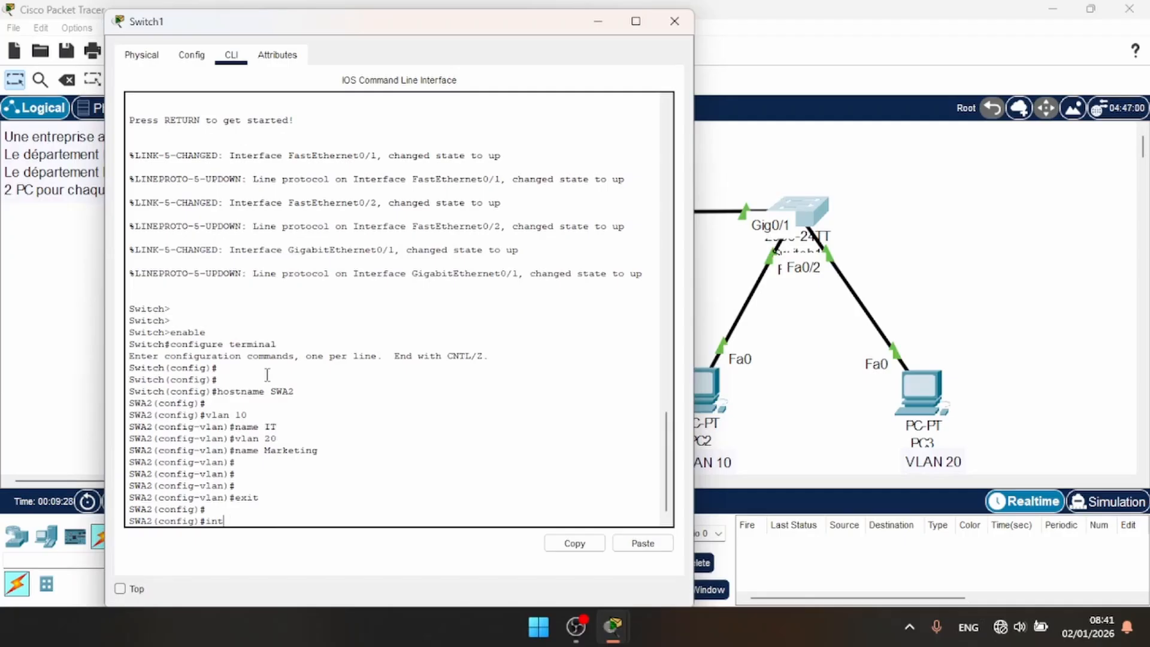
text(erface f0/1)
key(Return)
text(swi)
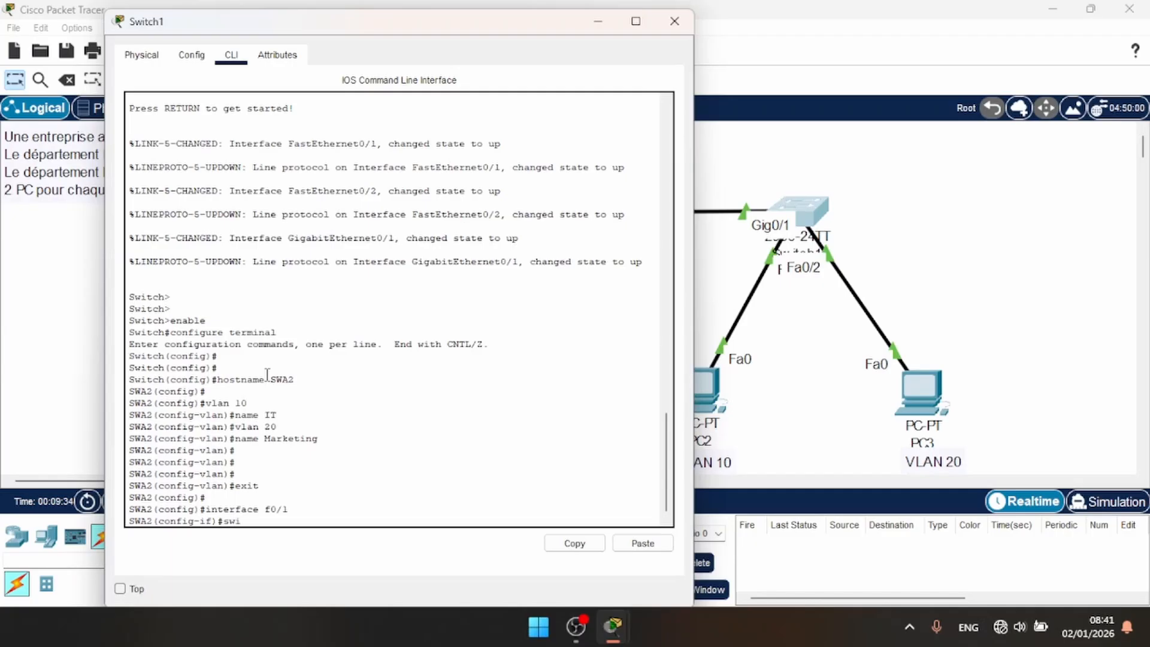
text(tchport mode access)
key(Return)
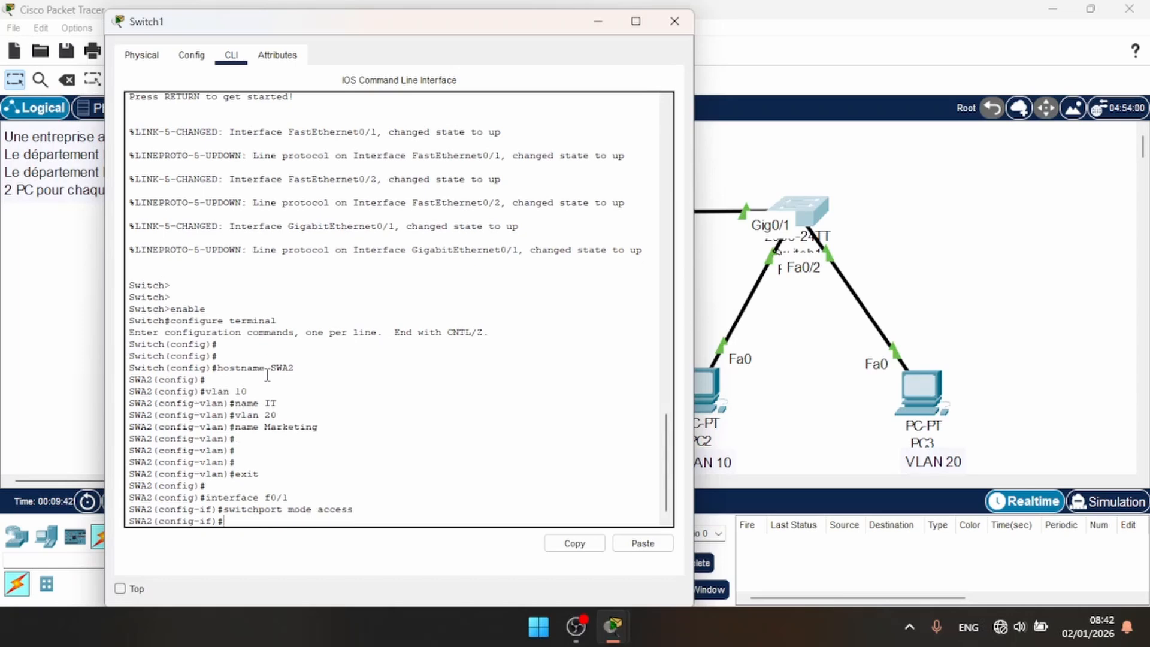
Assign SWA2's interface f0/1 to VLAN 10 with switchport access vlan 10.
key(Up)
key(Left)
key(Left)
key(Left)
key(Left)
key(Left)
key(BackSpace)
key(BackSpace)
key(BackSpace)
key(BackSpace)
key(BackSpace)
text(vlan 10)
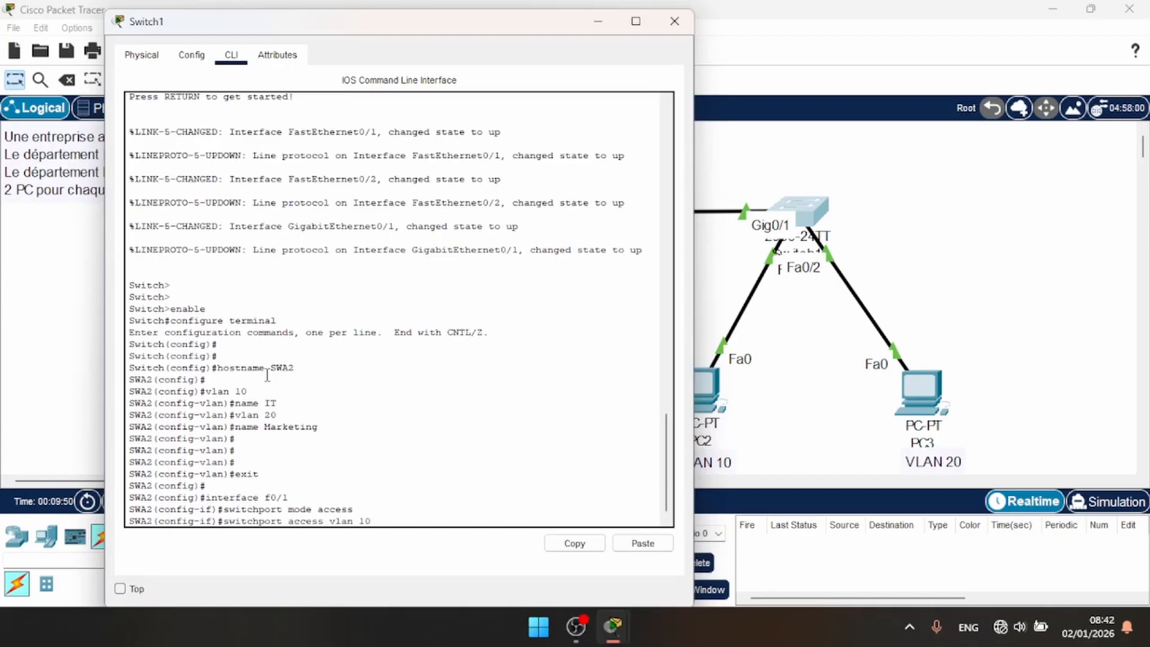
key(Return)
key(Return)
key(Return)
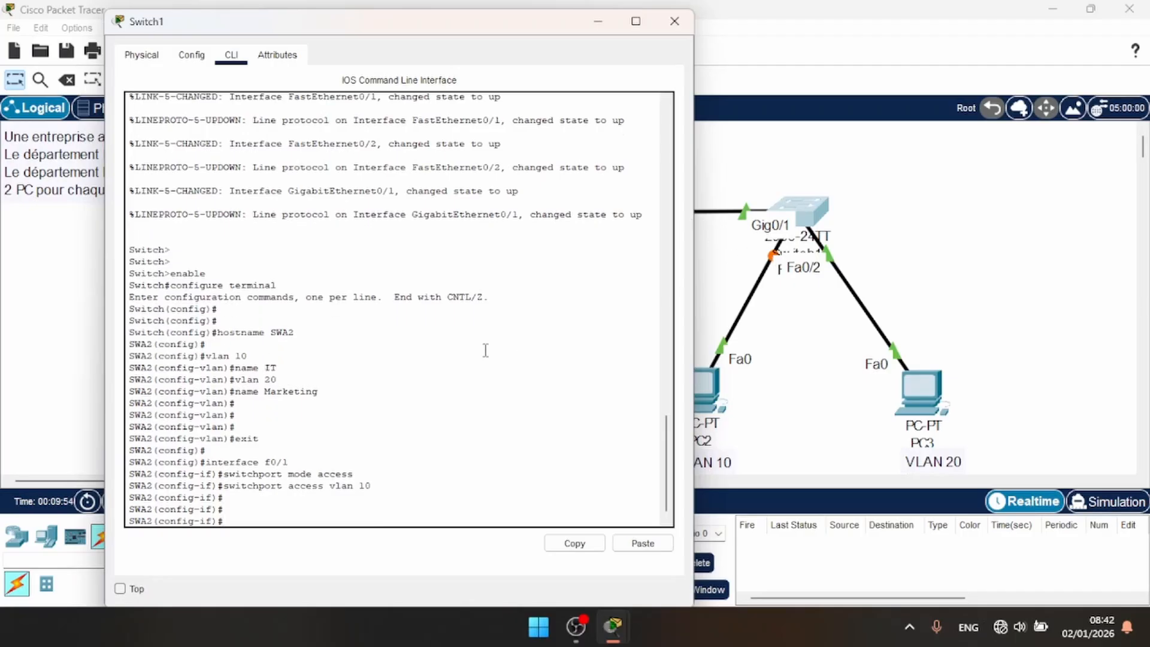
Select SWA2's interface f0/2 and set its switchport to access mode.
key(Up)
key(Up)
key(Up)
key(BackSpace)
text(2)
key(Return)
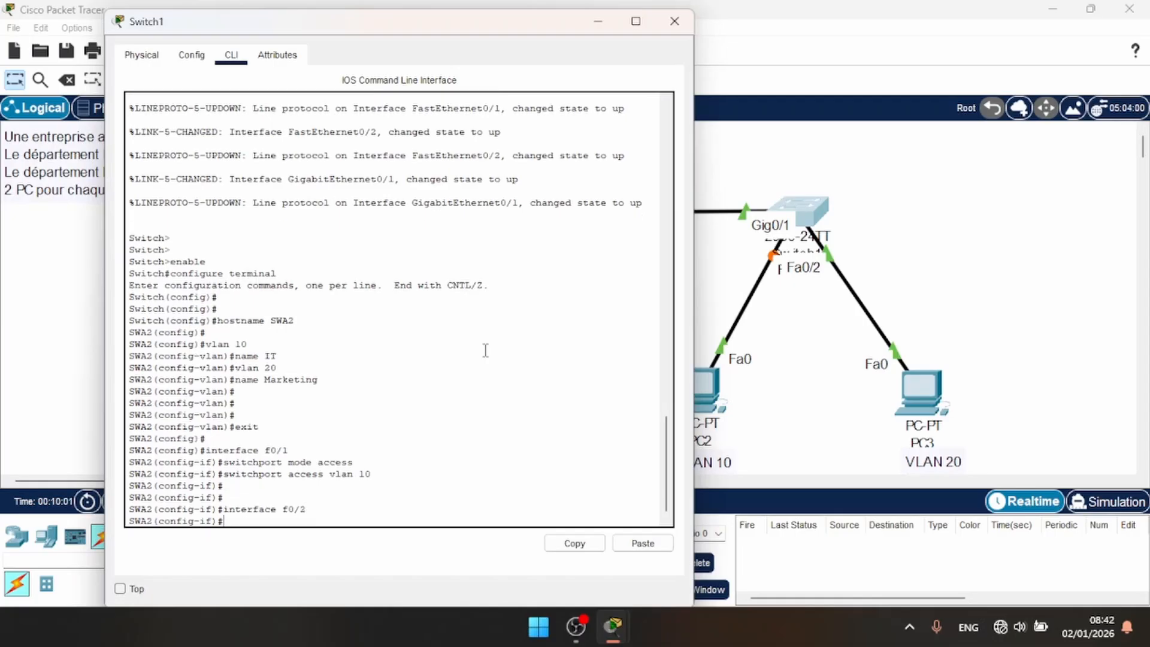
key(Up)
key(Up)
key(Up)
key(Return)
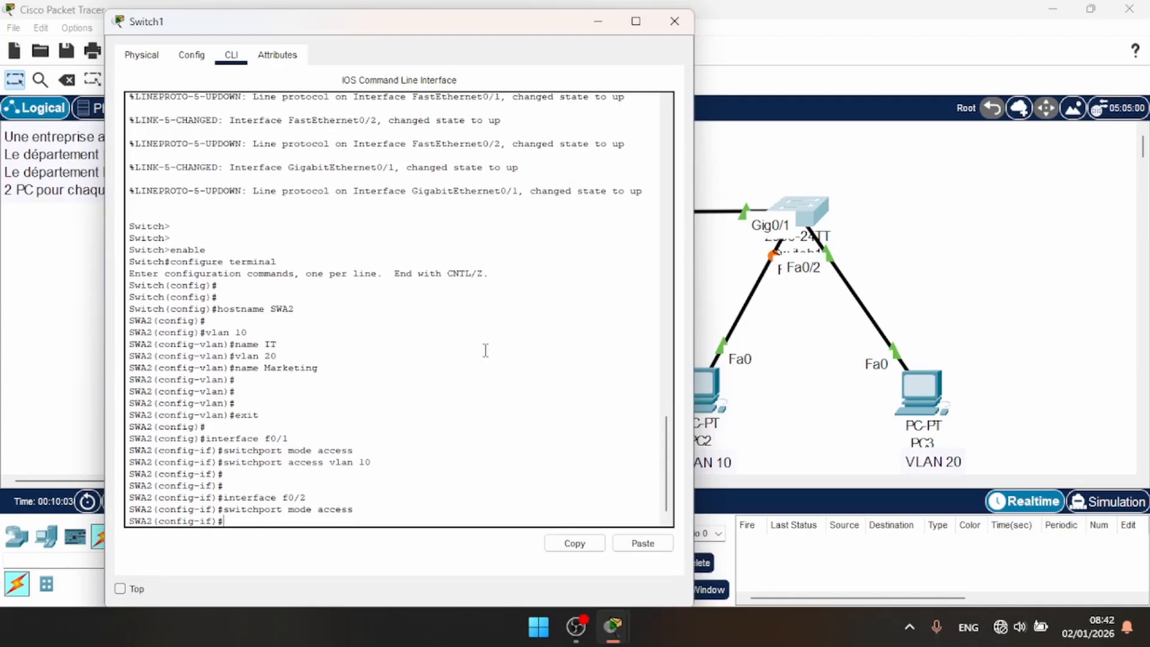
Assign SWA2's interface f0/2 to VLAN 20 with switchport access vlan 20.
key(Up)
key(Up)
key(Up)
key(Return)
key(Return)
key(Return)
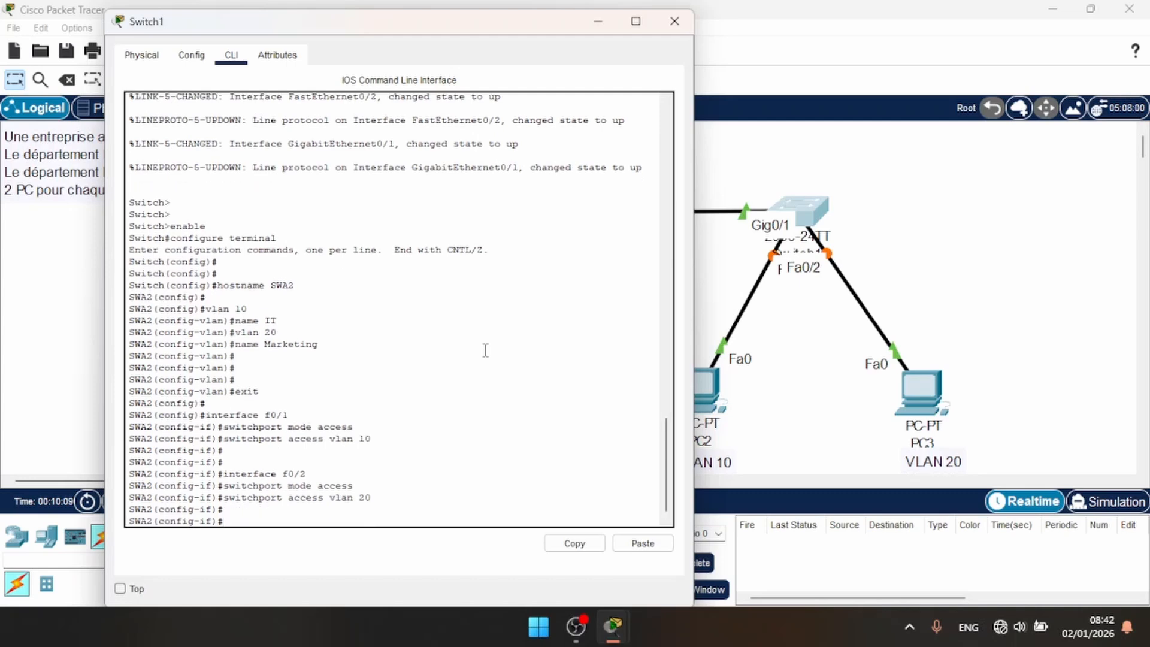
End configuration mode on SWA2 and save the configuration with wr.
text(end)
key(Return)
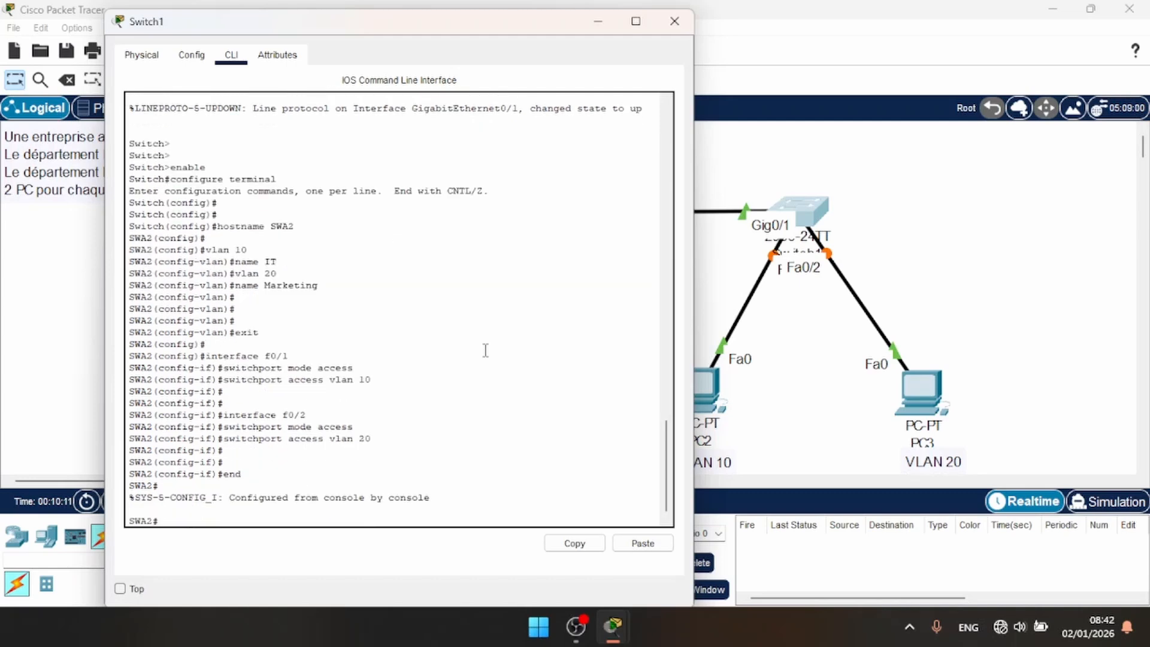
key(Return)
key(Return)
text(wr)
key(Return)
key(Return)
key(Return)
key(Return)
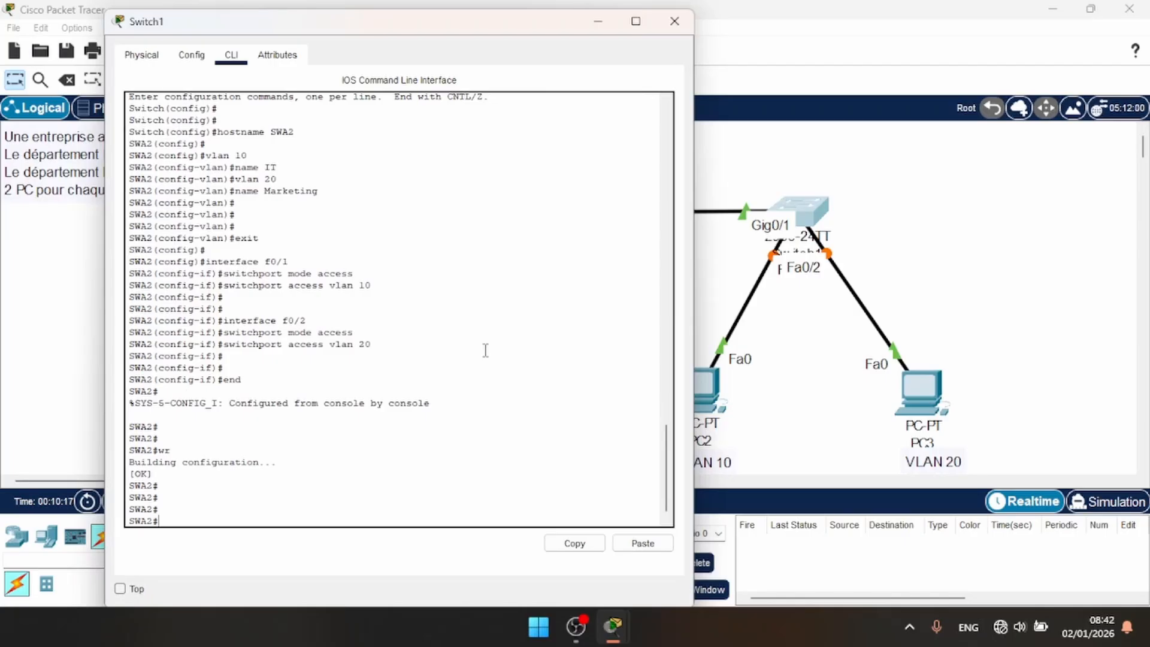
Display SWA2's VLAN summary with show vlan brief to check the access port assignments.
text(show vlan brief)
key(Return)
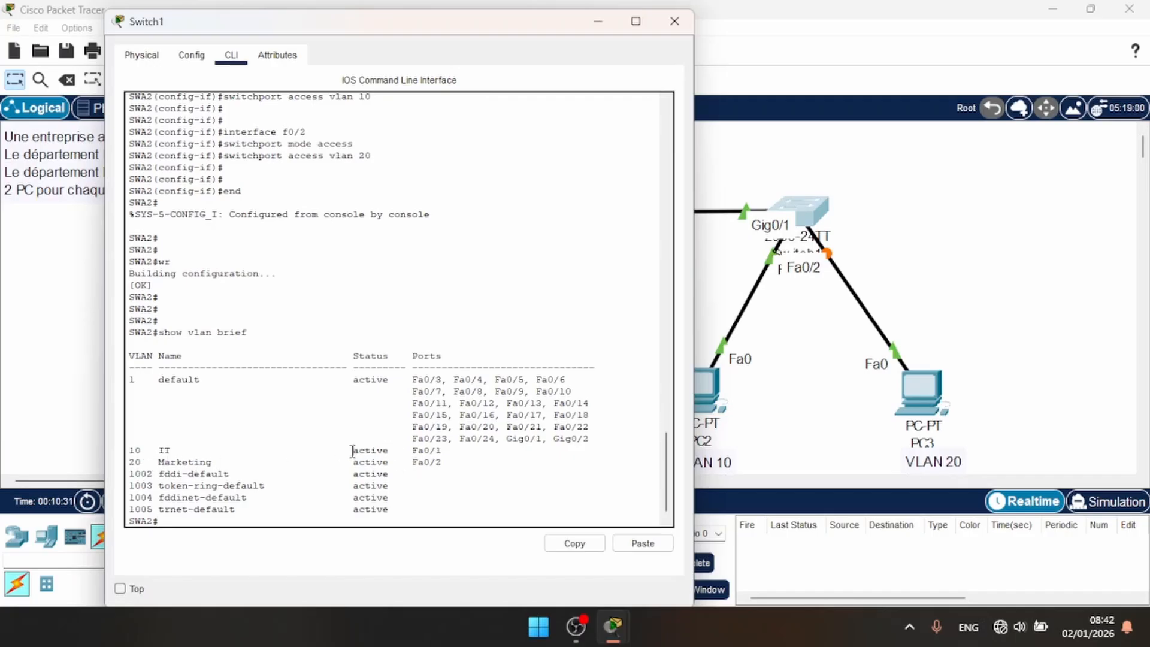
Examine the ports listed for the IT and Marketing VLANs in SWA2's summary and close the Switch1 window.
drag(352, 450, 462, 464)
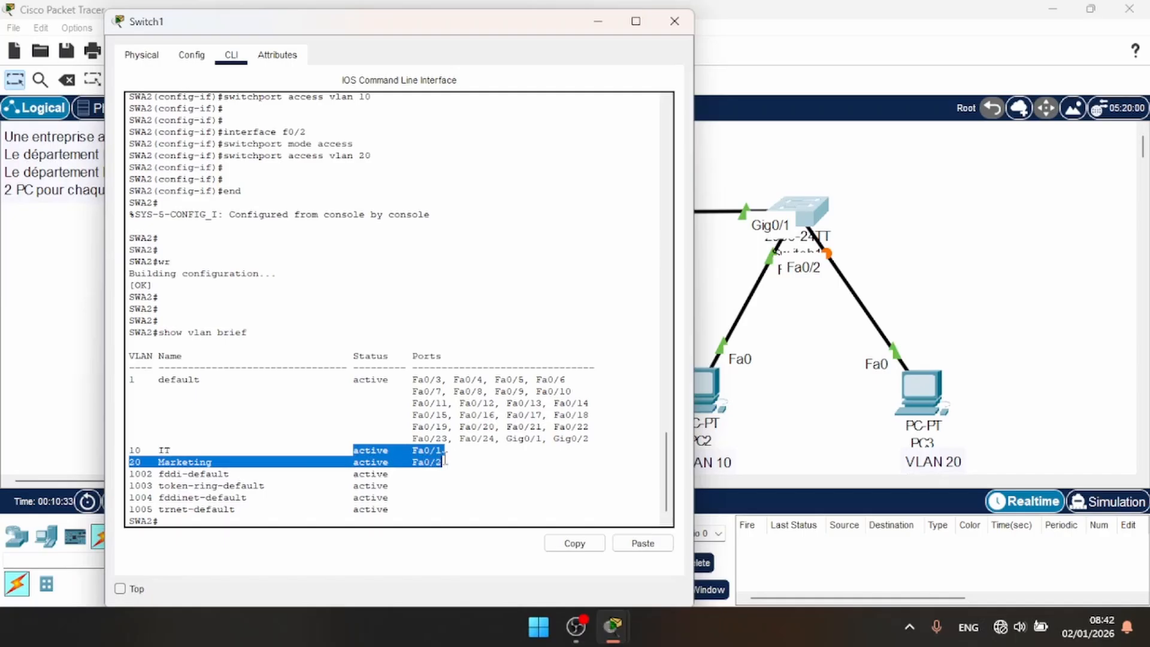
click(558, 476)
key(Return)
key(Return)
key(Return)
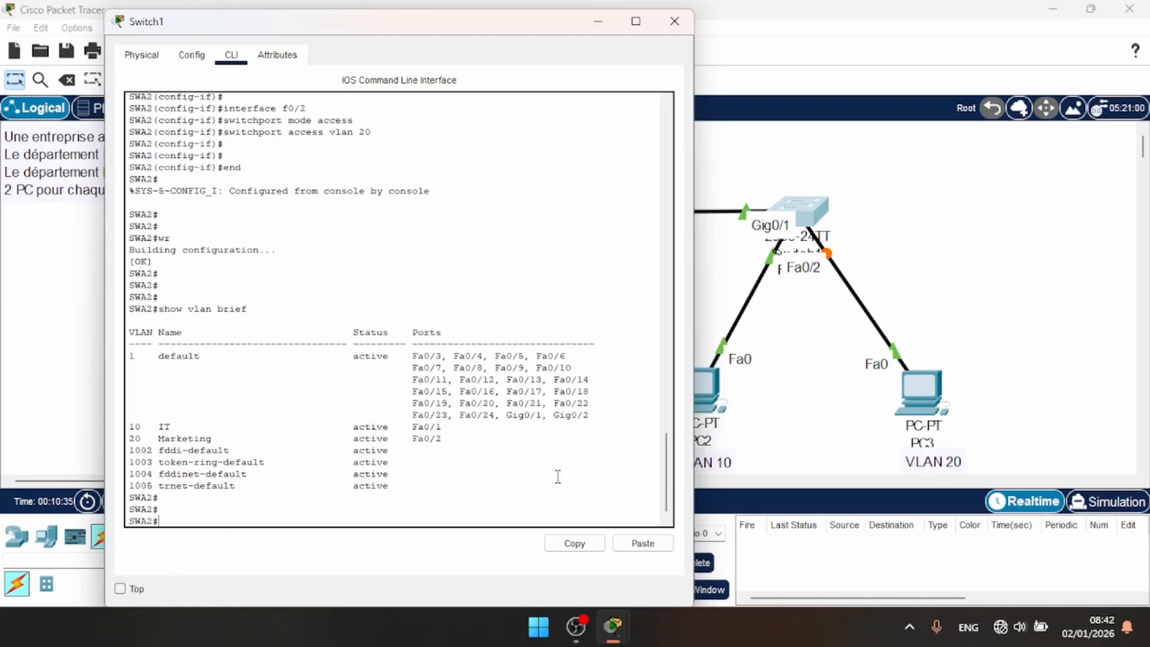
click(674, 22)
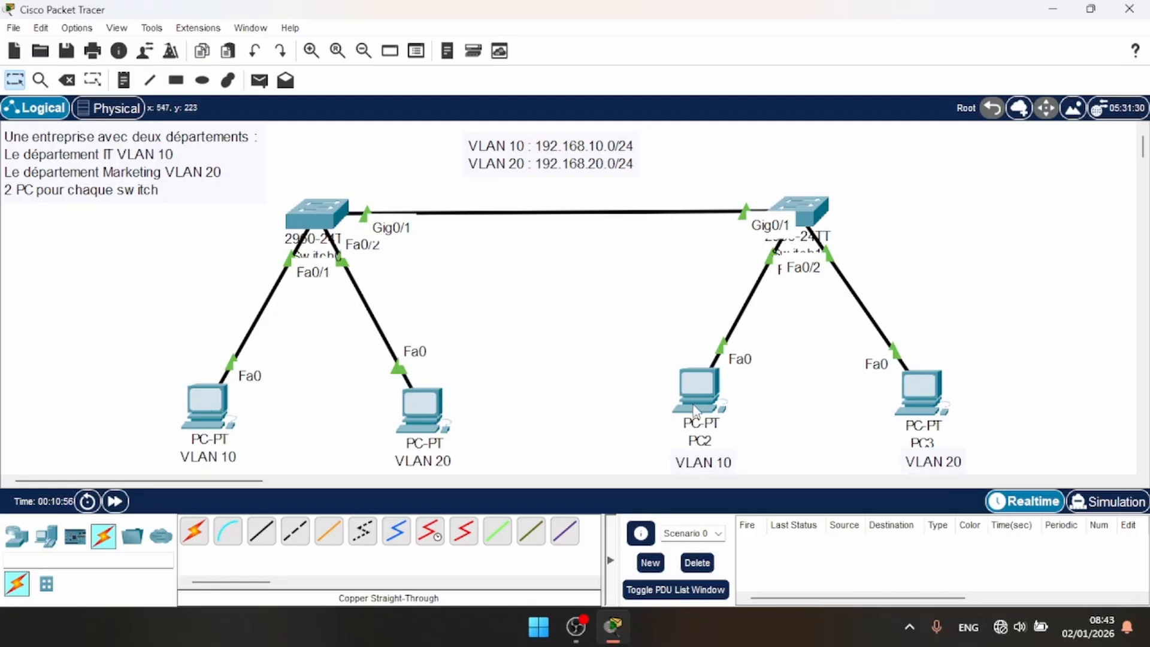
Ping 192.168.10.2 from the Command Prompt of Switch0's VLAN 10 PC to test connectivity between the switches, and close the PC's window.
click(214, 400)
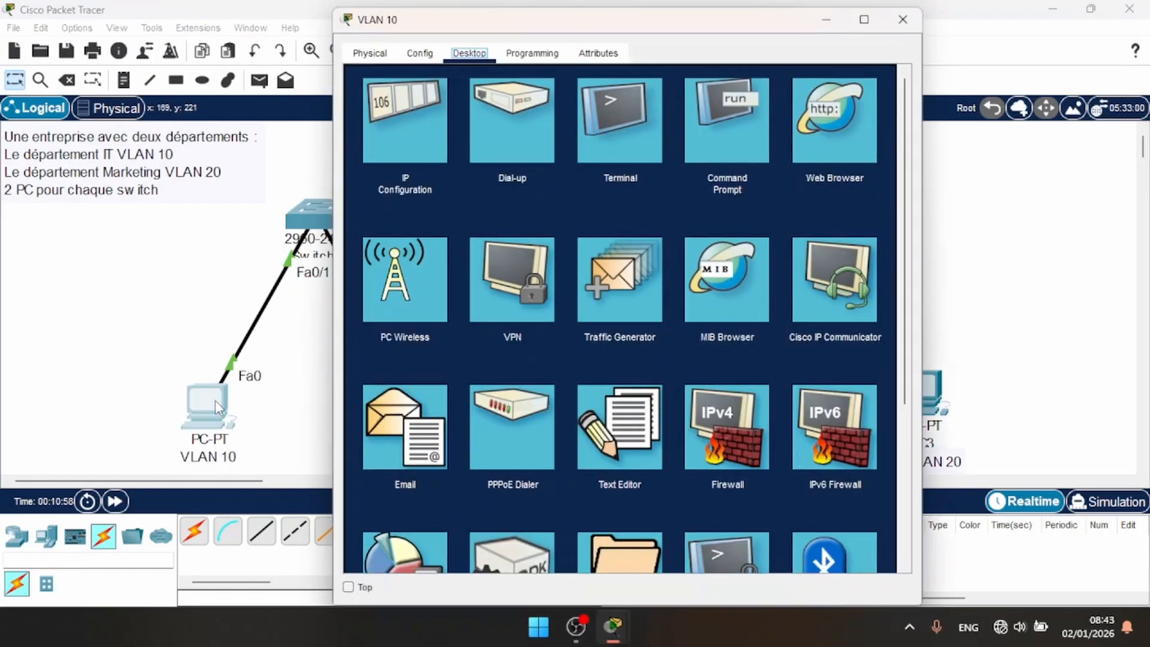
click(734, 125)
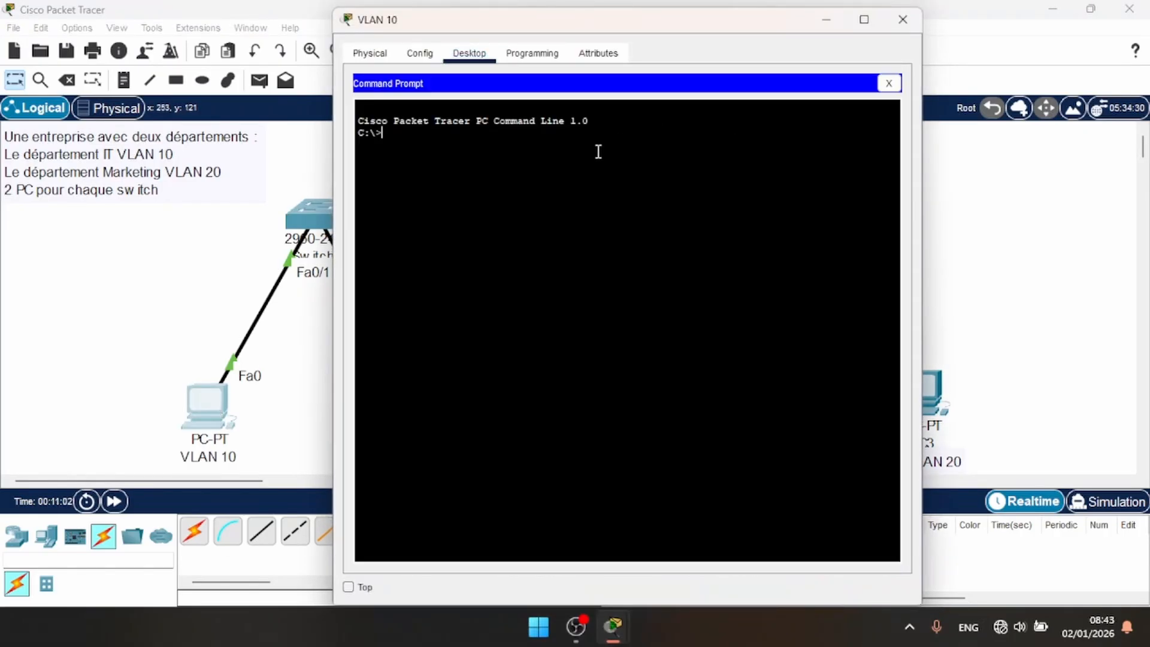
text(ping 192.168.10.2)
drag(585, 27, 426, 42)
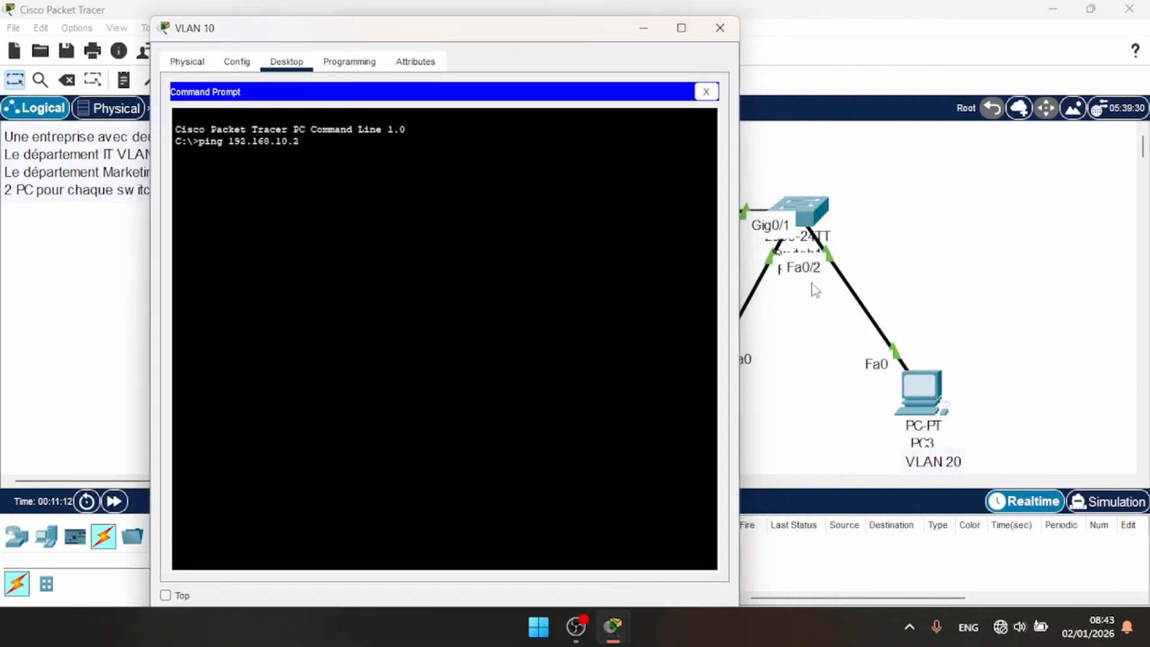
key(Return)
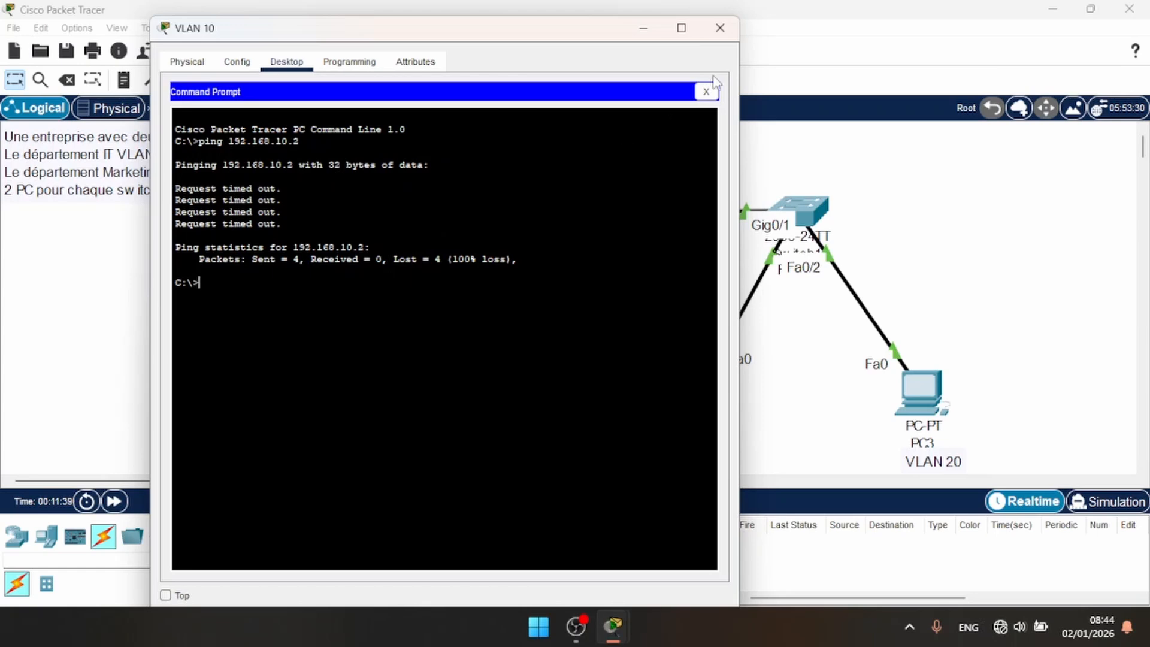
click(720, 28)
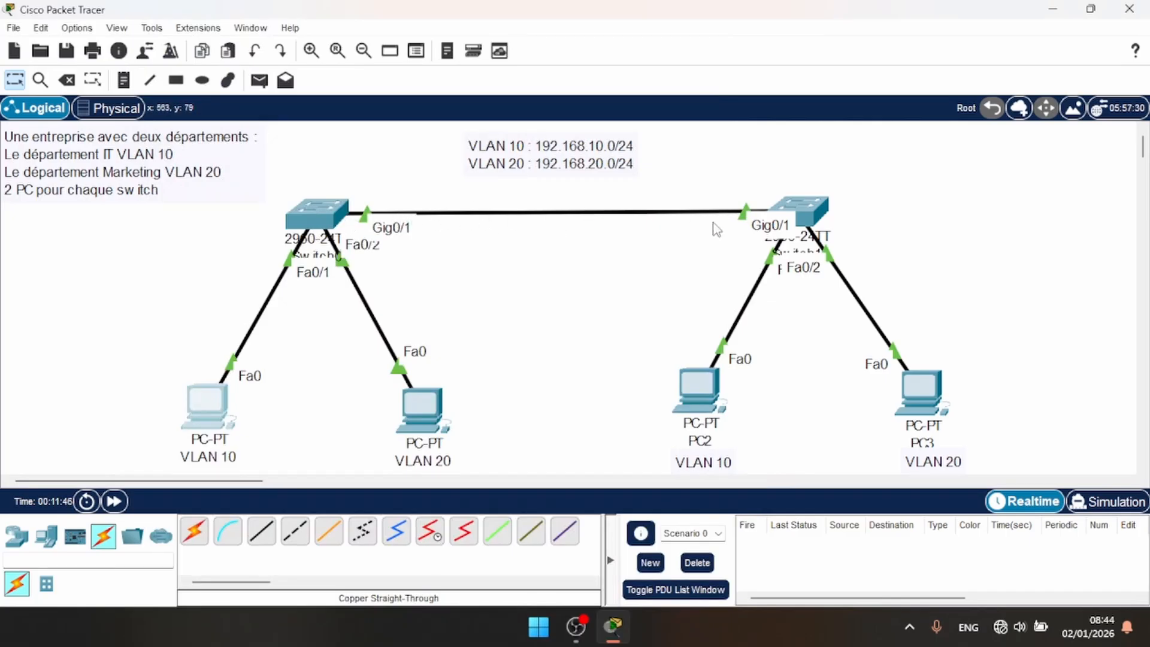
Open Switch0's command line, enter global configuration mode on SWA1 and select interface g0/1.
click(309, 211)
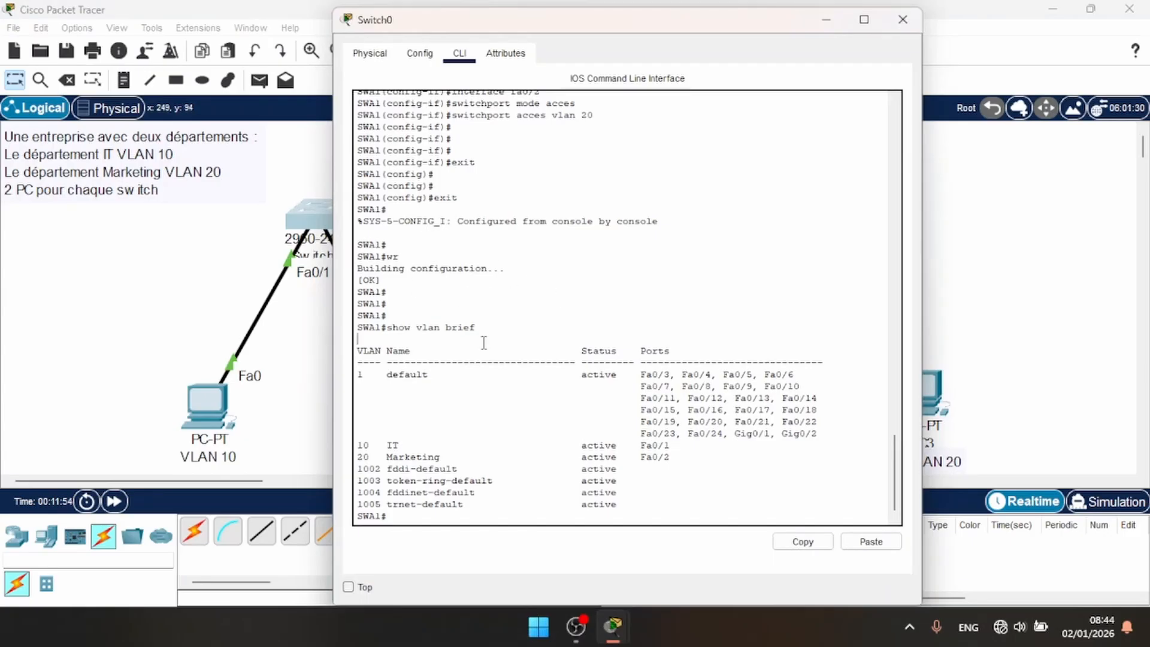
key(Return)
key(Return)
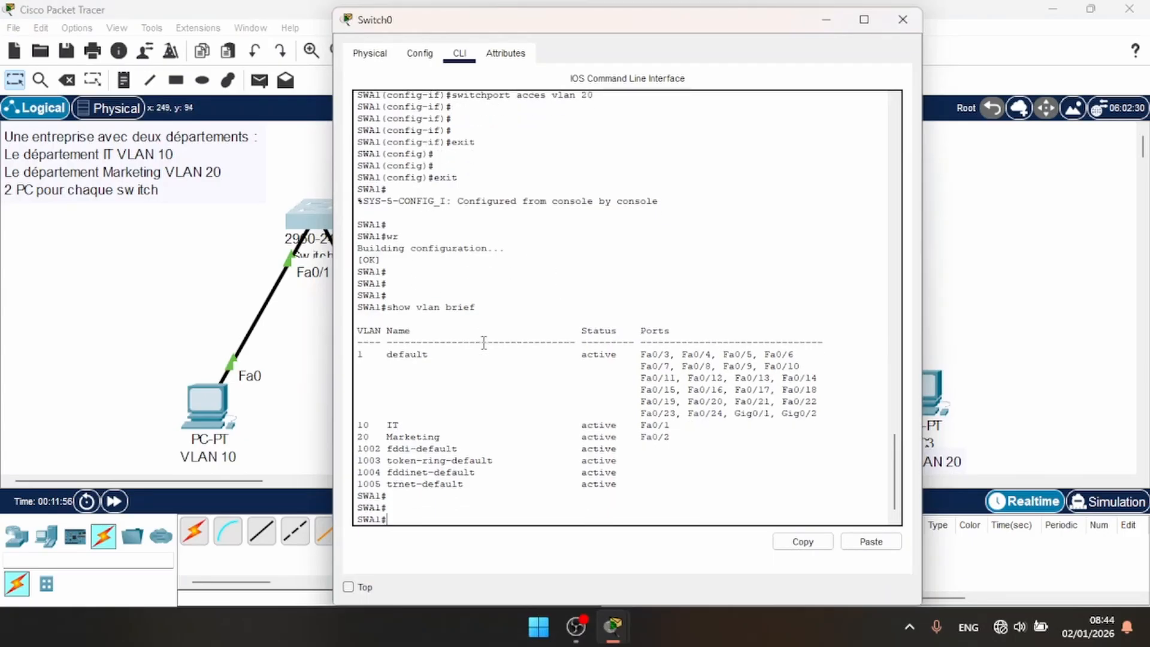
text(configure terminal)
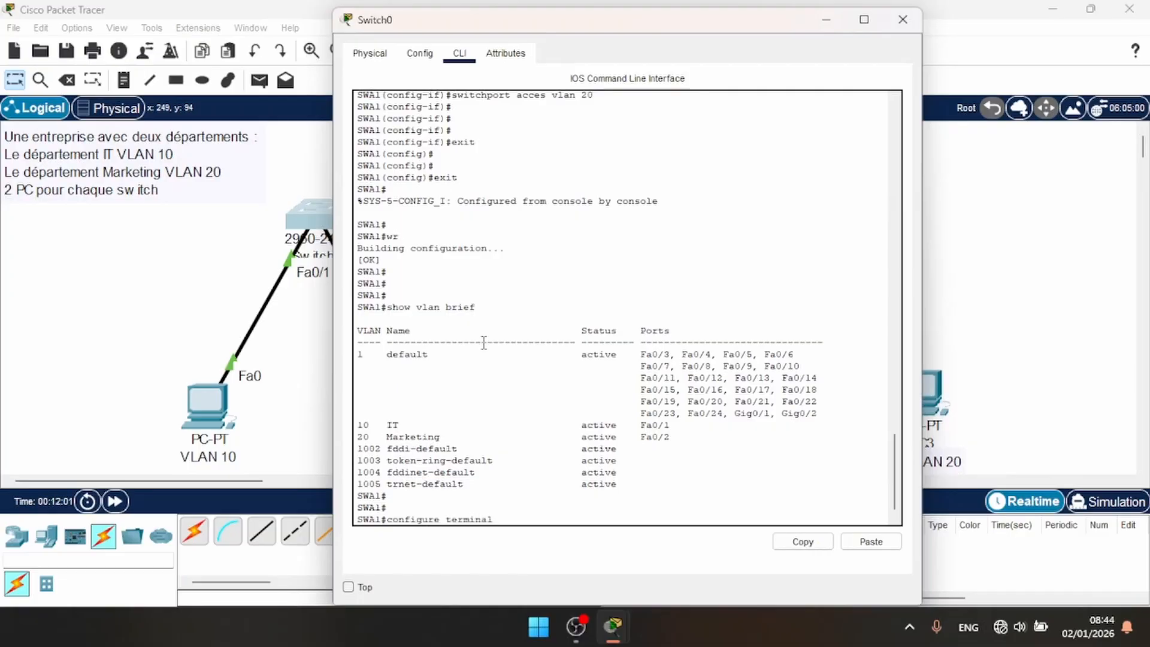
key(Return)
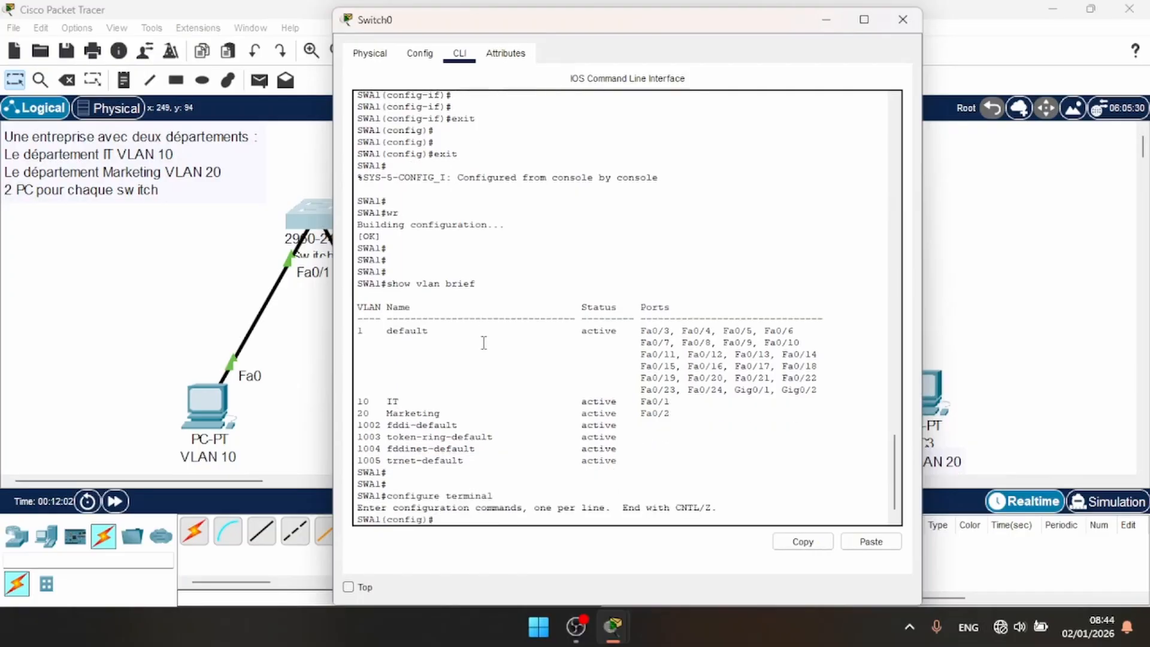
key(Return)
drag(551, 25, 740, 38)
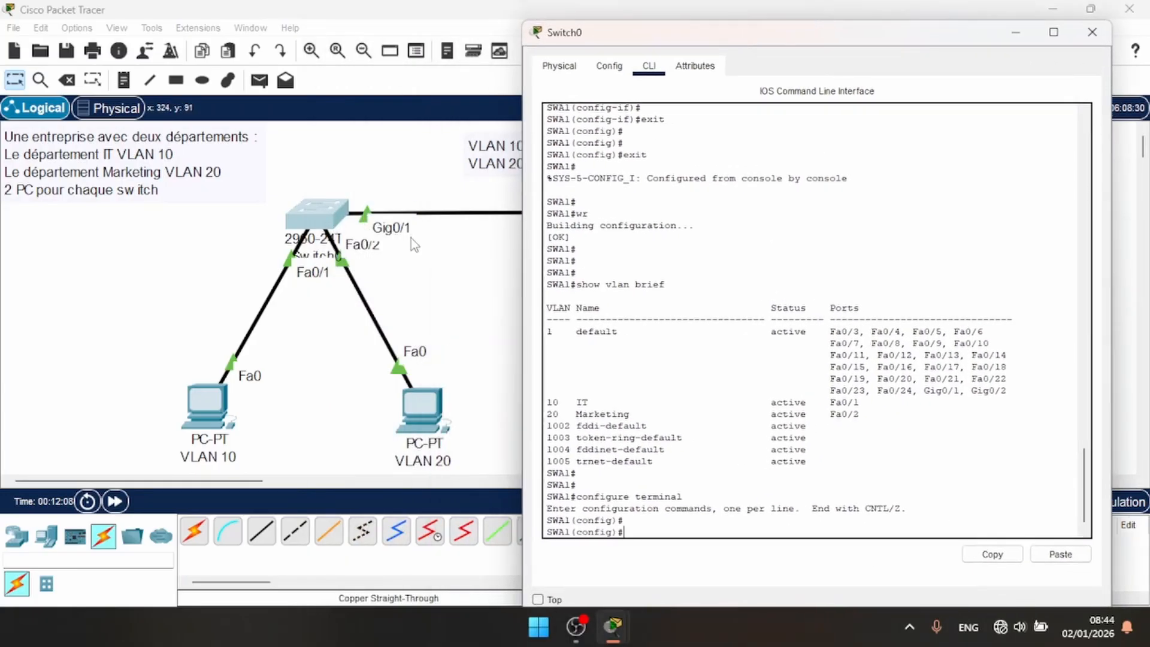
text(interface g0/1)
key(Return)
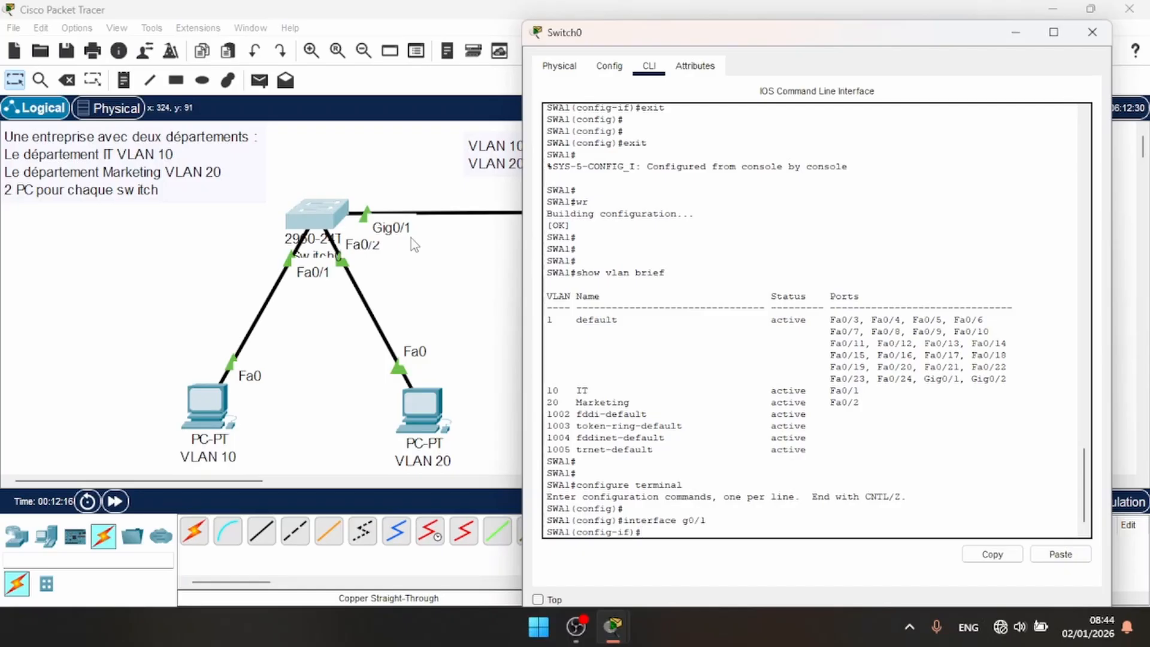
Try to set dot1q trunk encapsulation on SWA1's interface g0/1.
text(Switchport trunk enca)
key(Tab)
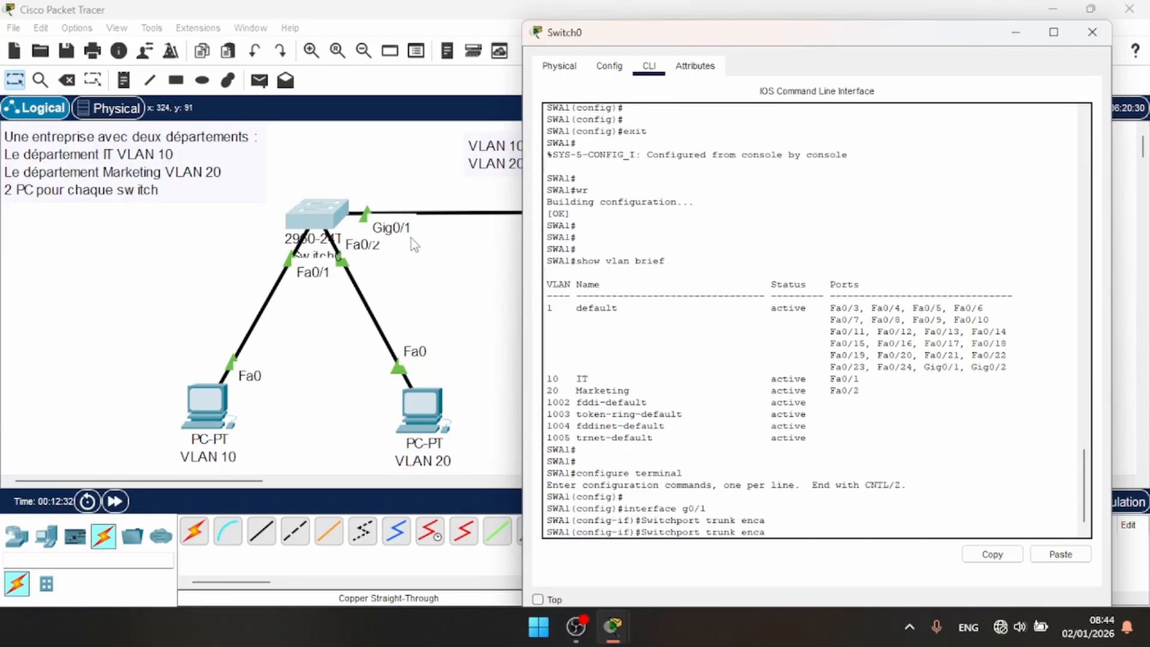
text(sulation dot1q)
key(Return)
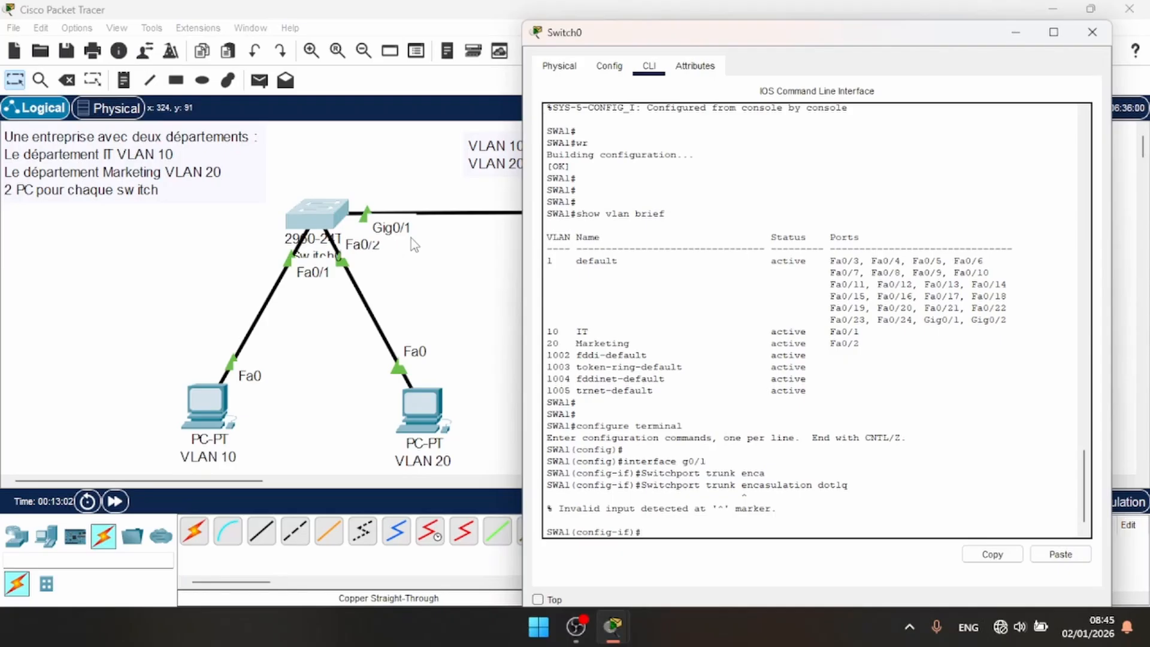
Select SWA1's interface g0/1 again and set it to trunk mode with switchport mode trunk.
key(Up)
key(Up)
key(Return)
key(Up)
key(Up)
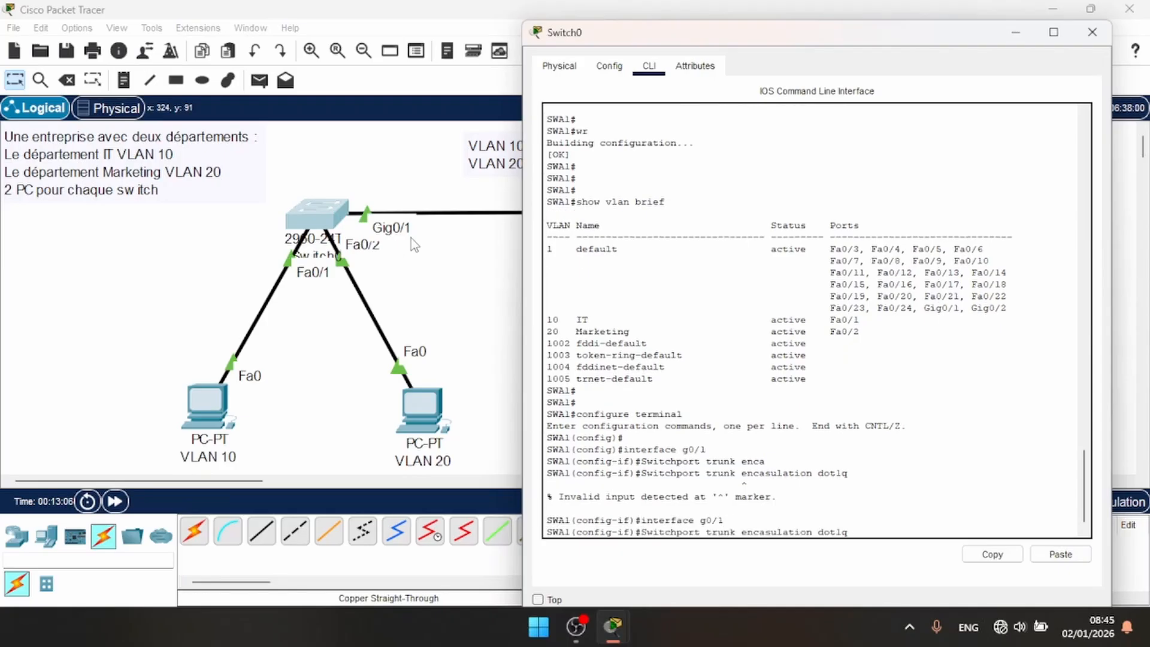
key(BackSpace)
key(BackSpace)
key(BackSpace)
key(BackSpace)
key(BackSpace)
key(BackSpace)
key(BackSpace)
key(BackSpace)
key(BackSpace)
key(BackSpace)
key(BackSpace)
key(BackSpace)
key(BackSpace)
key(BackSpace)
key(BackSpace)
key(BackSpace)
key(BackSpace)
key(BackSpace)
key(BackSpace)
key(BackSpace)
key(BackSpace)
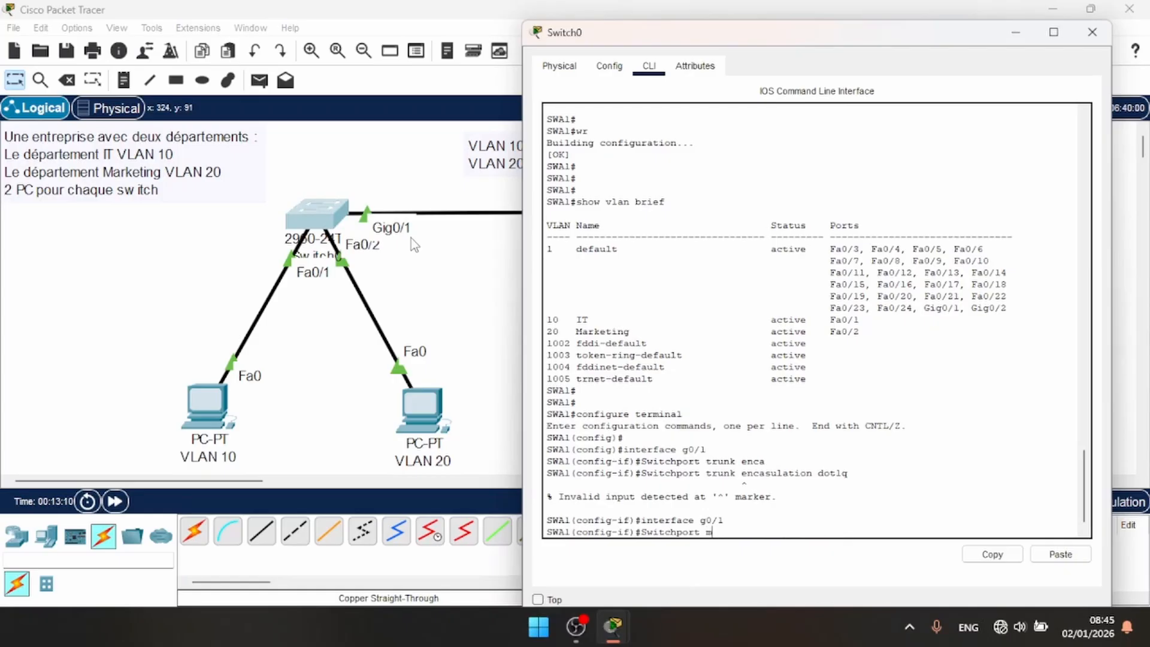
text(mo)
key(Tab)
text(truk)
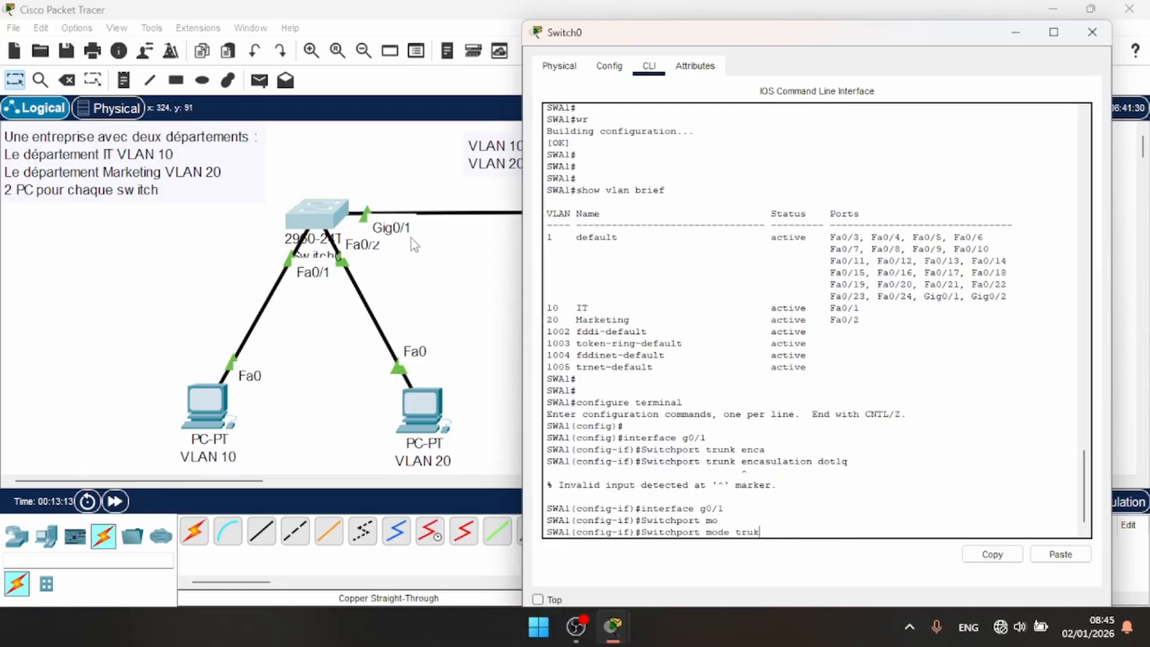
key(BackSpace)
text(nk)
key(Return)
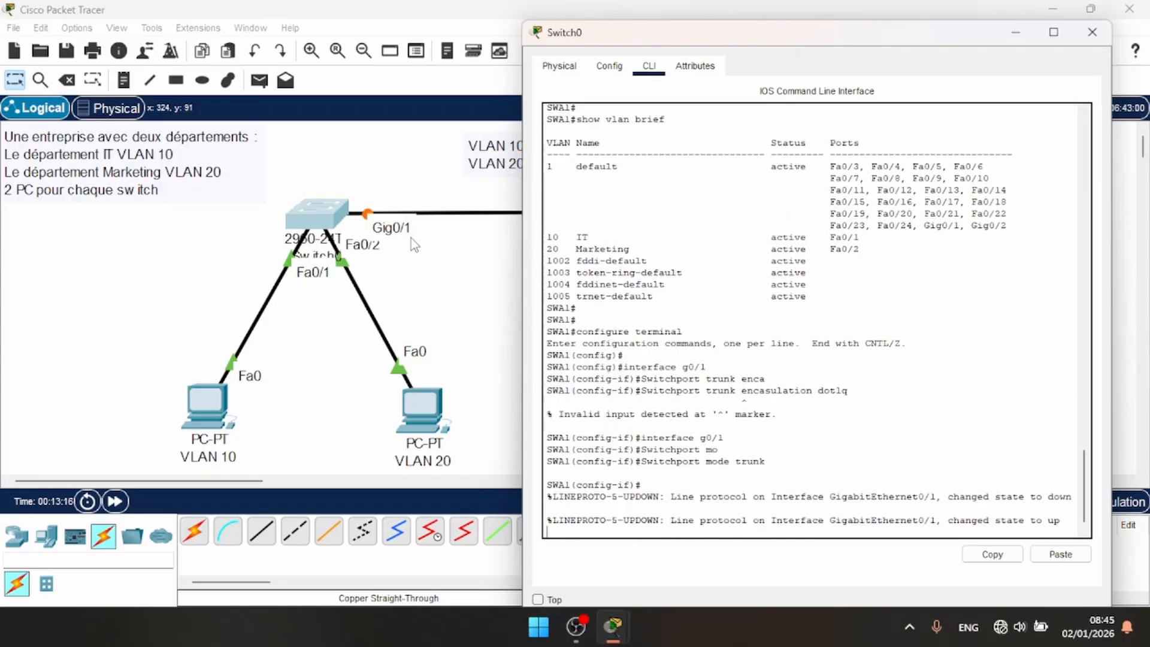
key(Return)
key(Return)
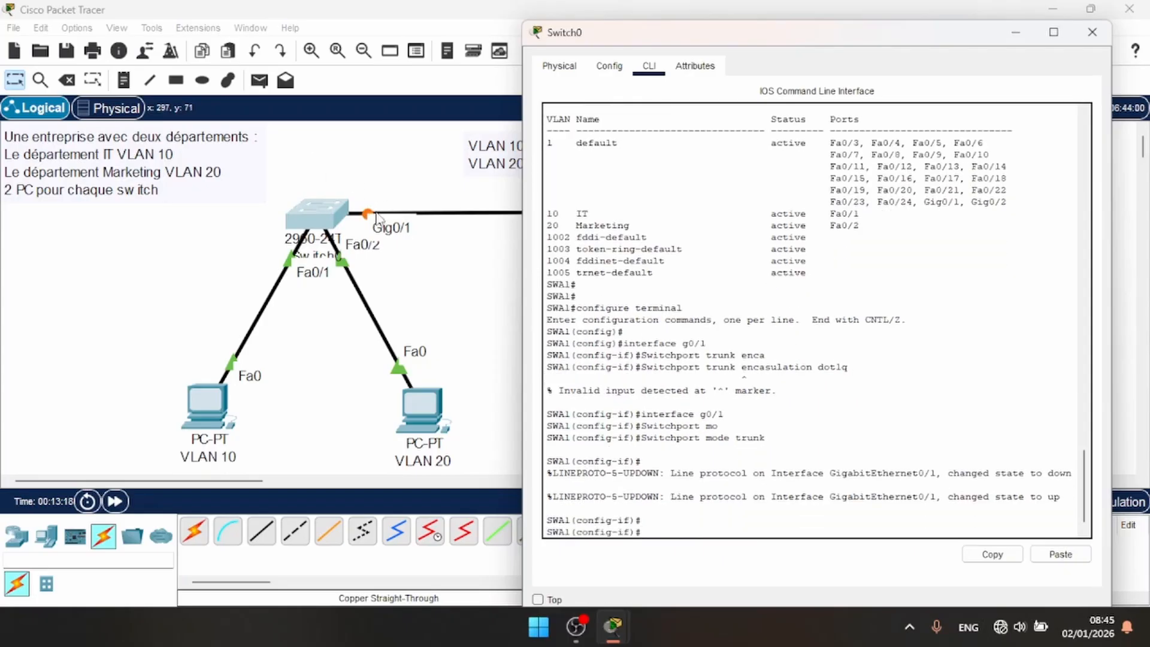
End configuration mode on SWA1 and save the configuration with wr.
text(end)
key(Return)
key(Return)
text(wr)
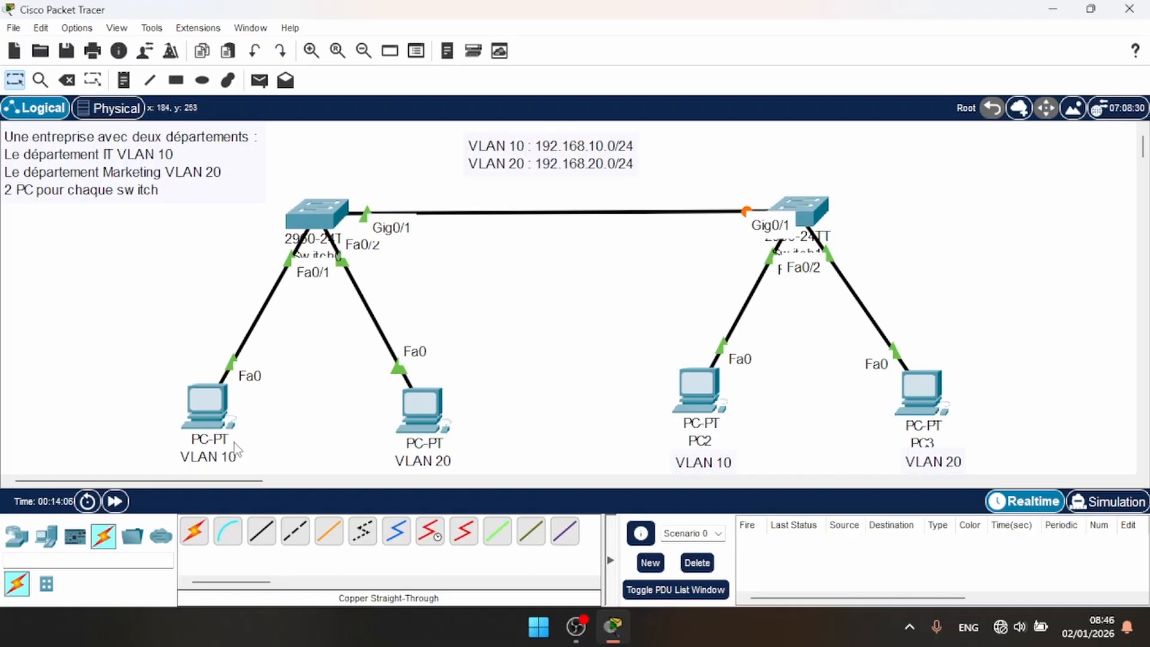
Repeat the ping to 192.168.10.2 from Switch0's VLAN 10 PC to test the trunk link, and close the PC's window.
click(221, 436)
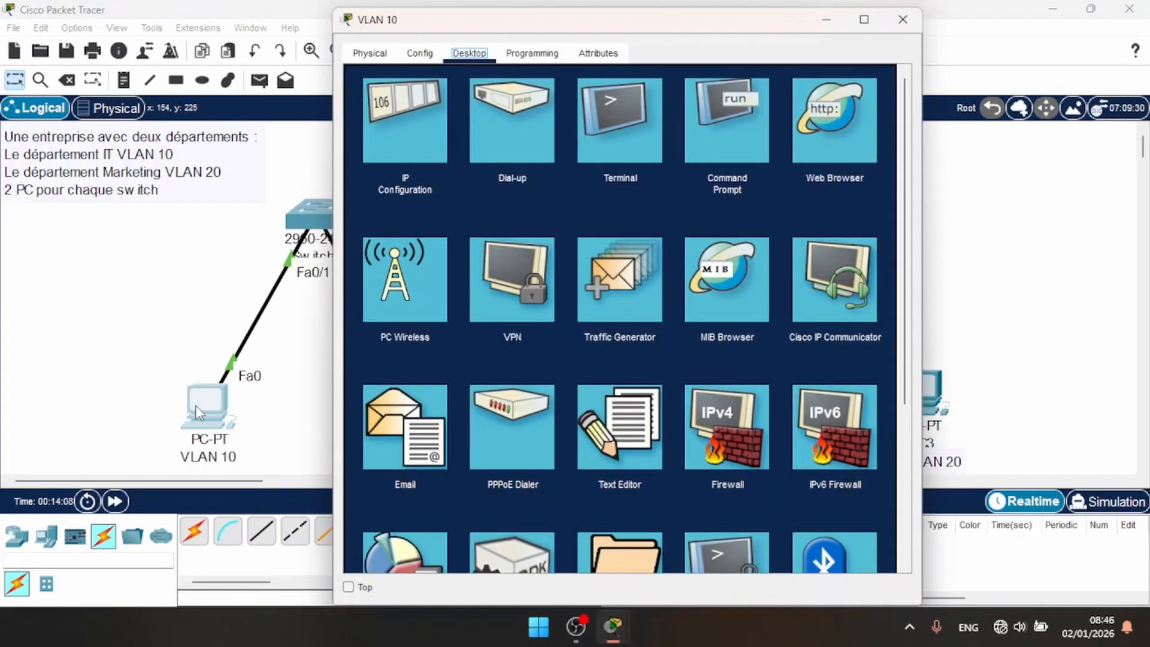
click(715, 125)
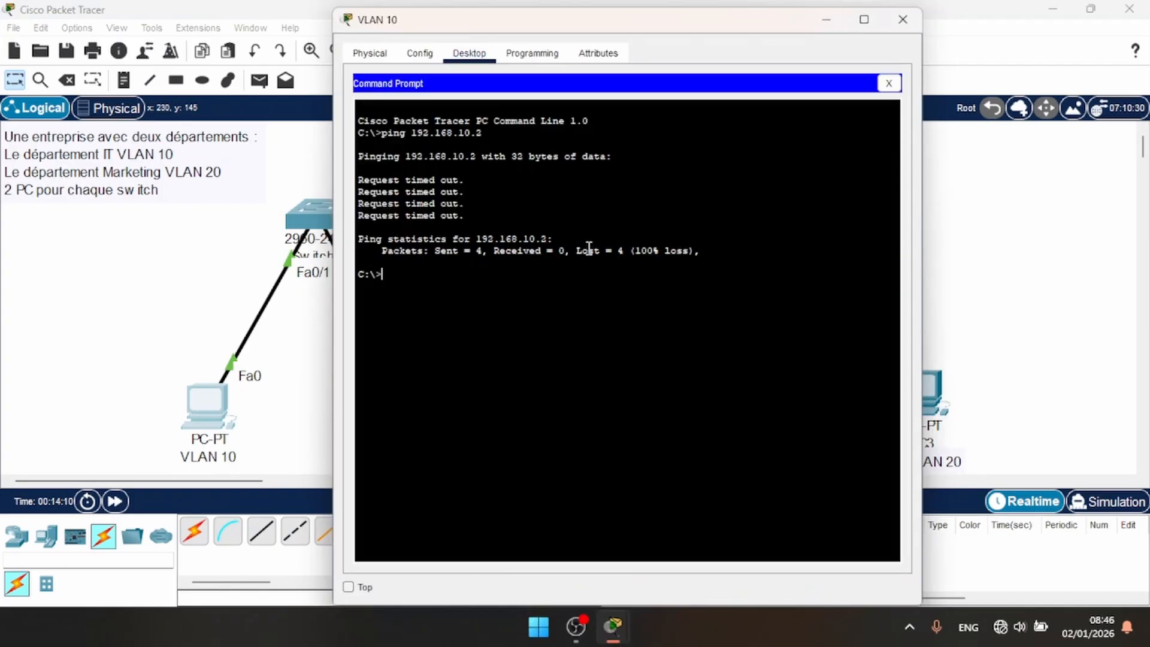
key(Up)
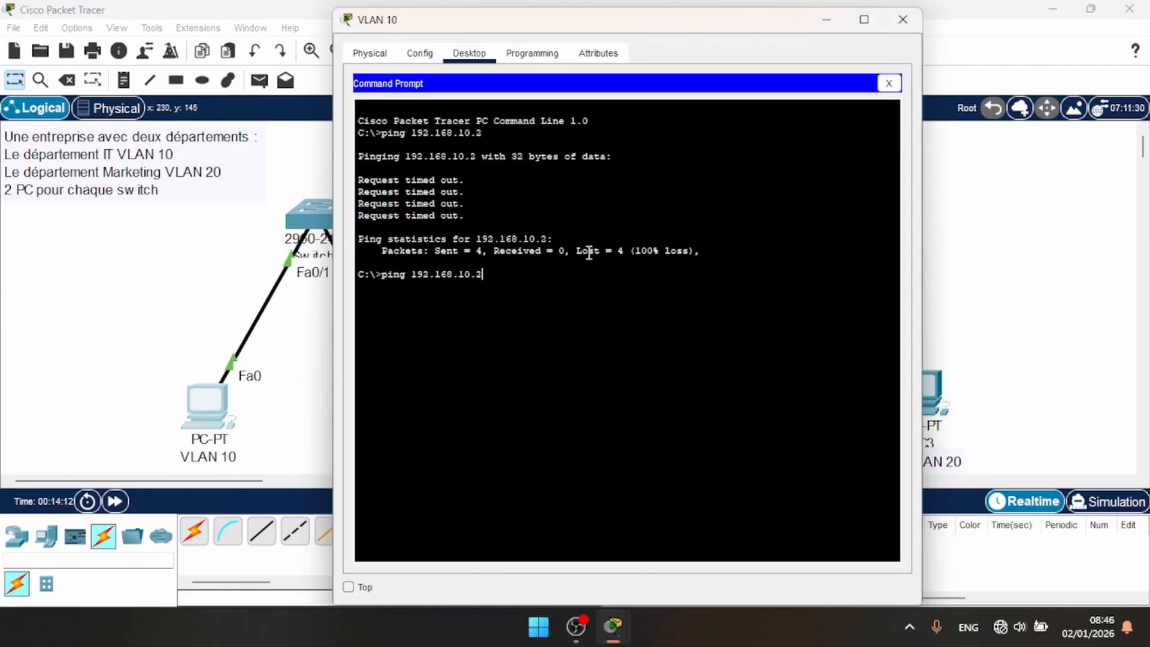
key(Return)
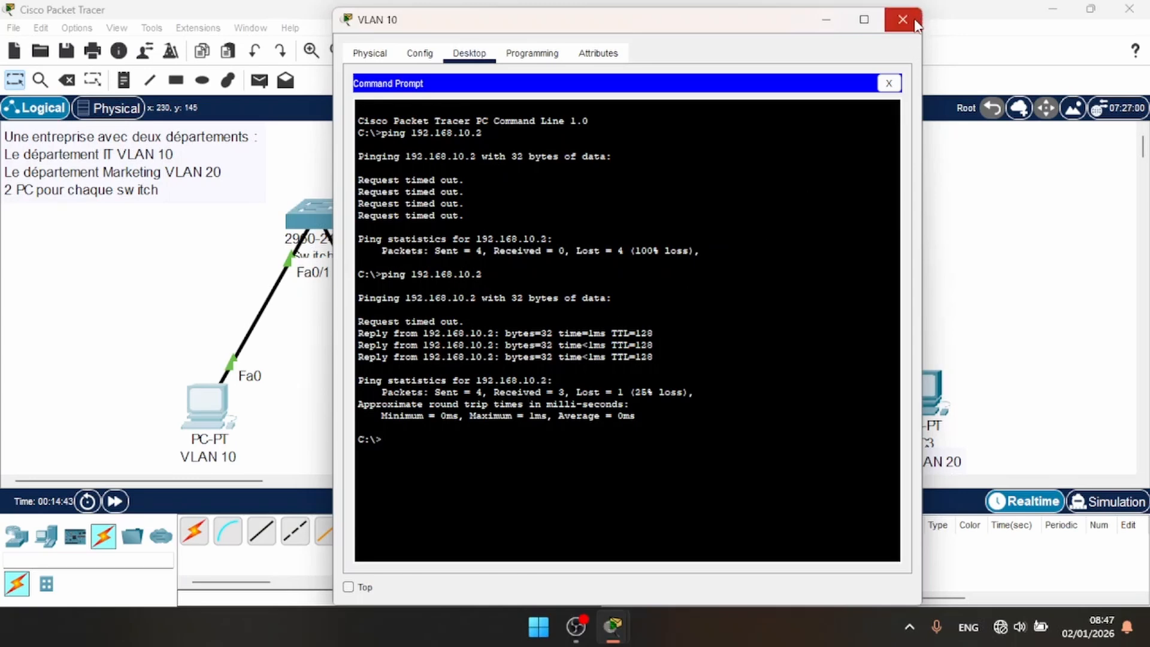
click(916, 19)
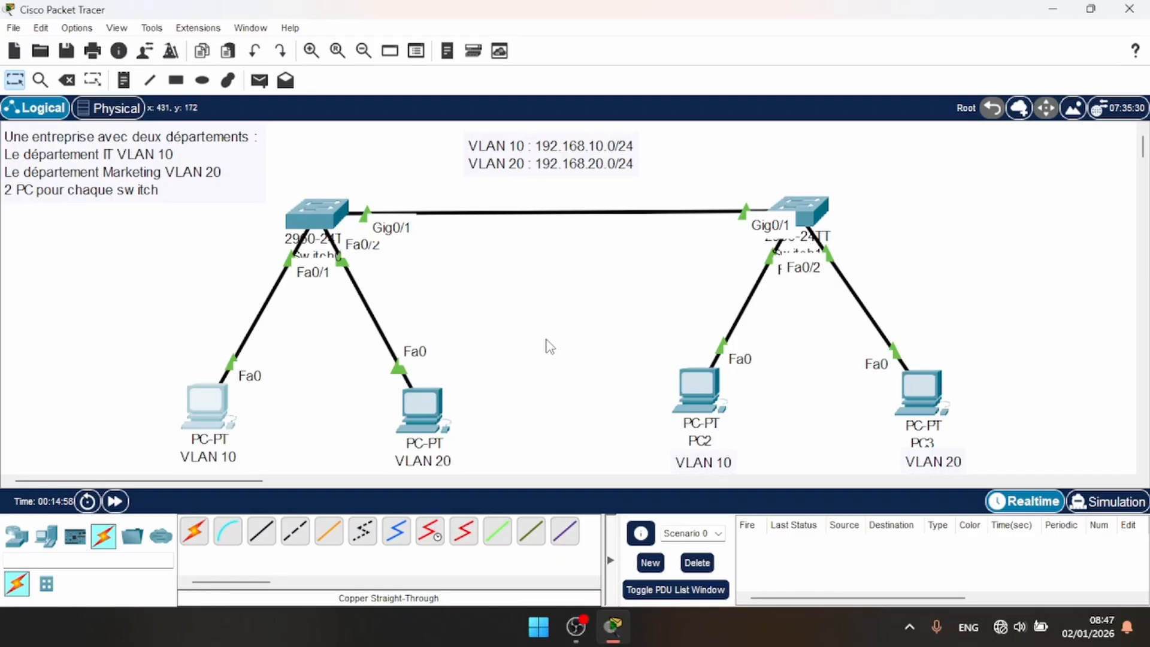